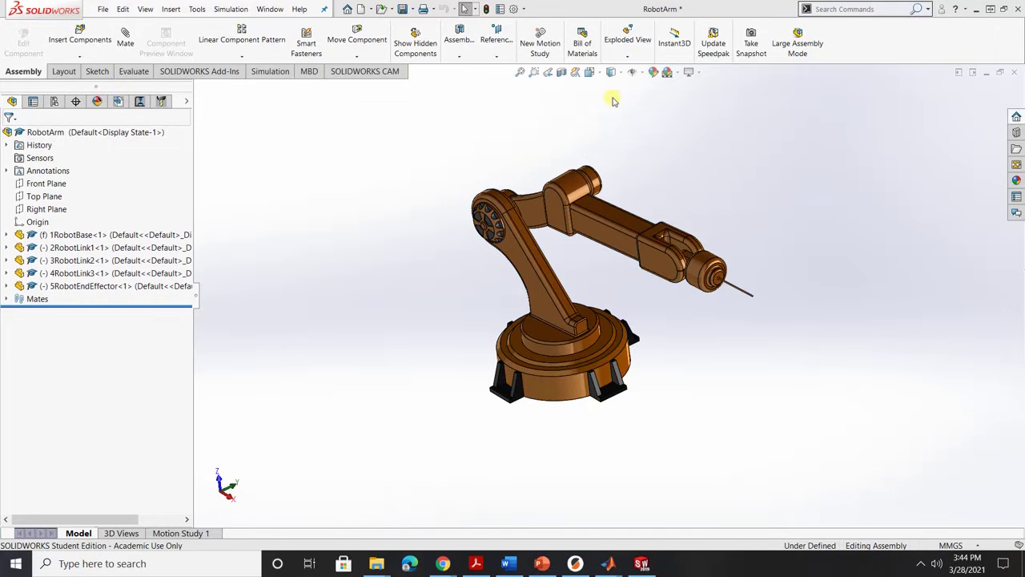
# Show the assembly's coordinate systems and open 1RobotBase for part editing.
pyautogui.click(640, 72)
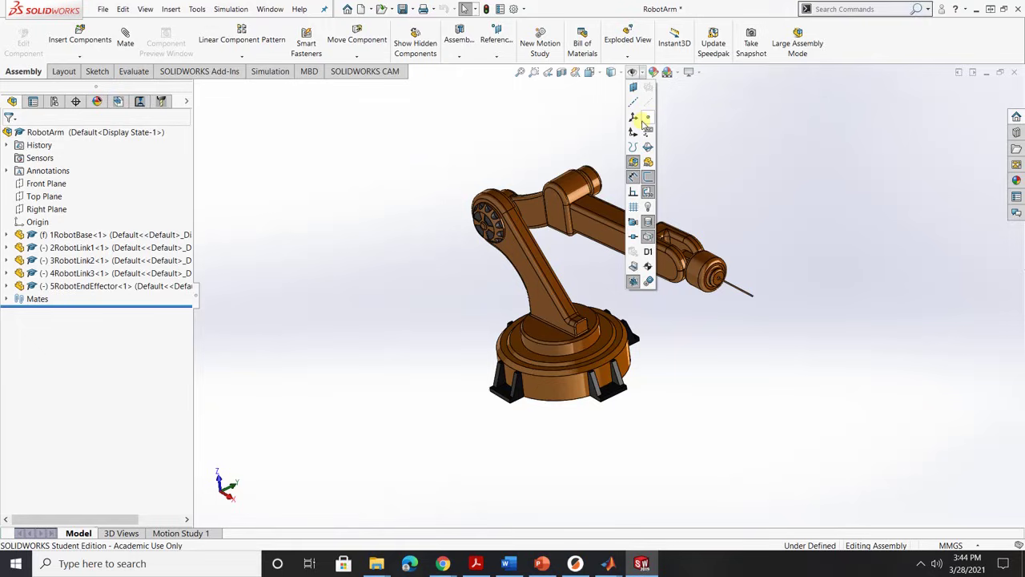
pyautogui.click(633, 118)
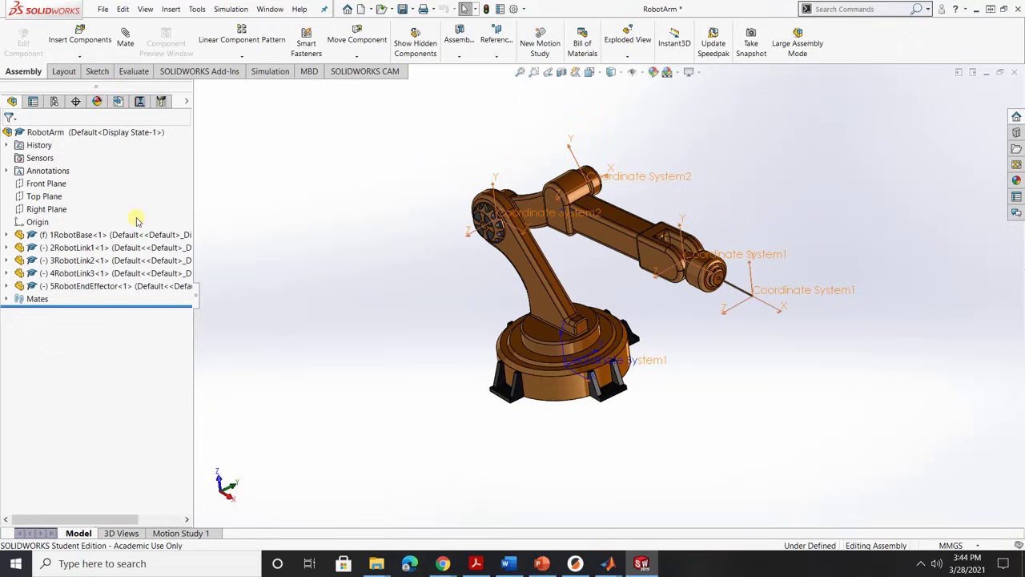
pyautogui.rightClick(96, 236)
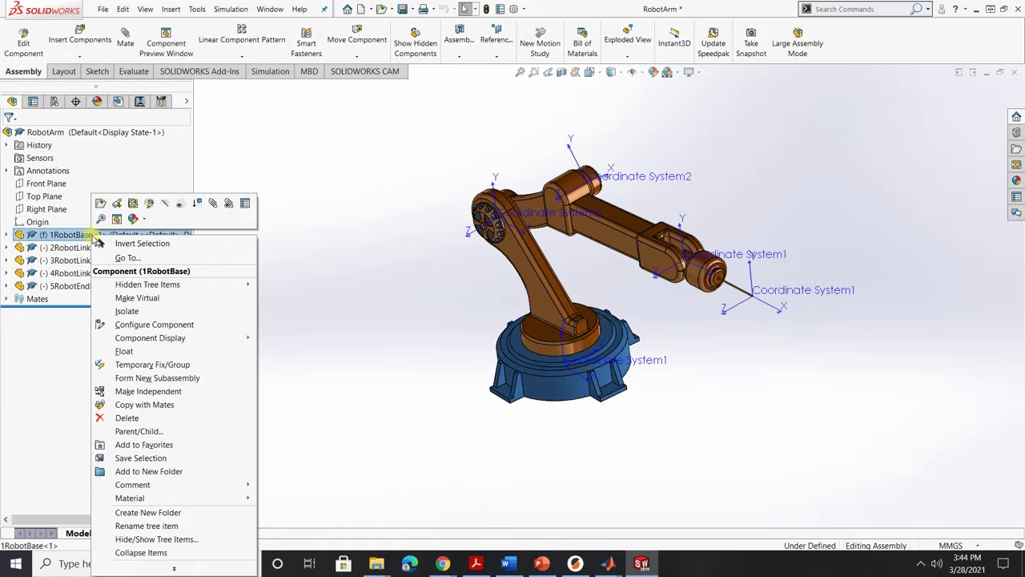
pyautogui.click(116, 203)
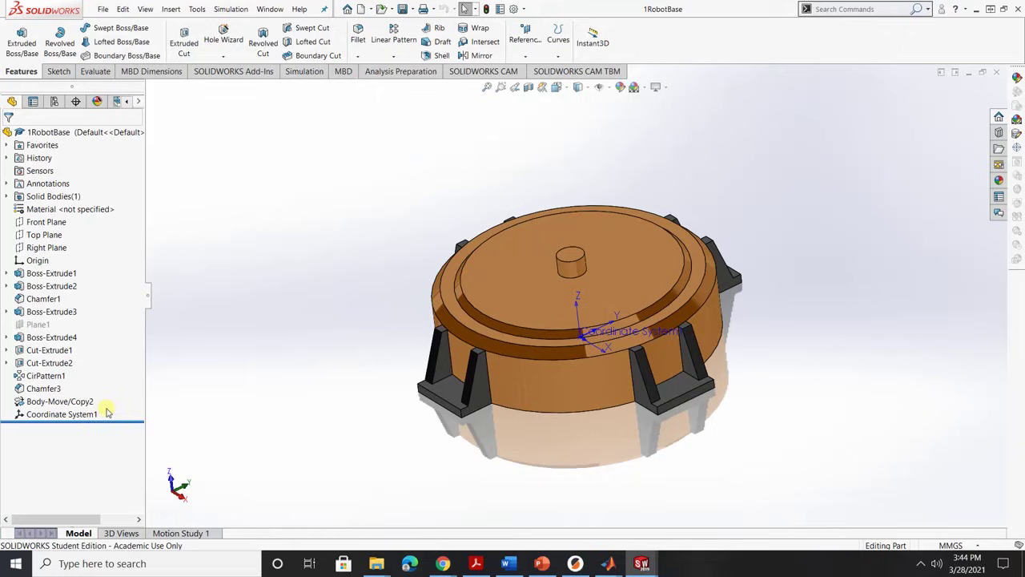
# Delete the base part's existing Coordinate System1.
pyautogui.click(90, 415)
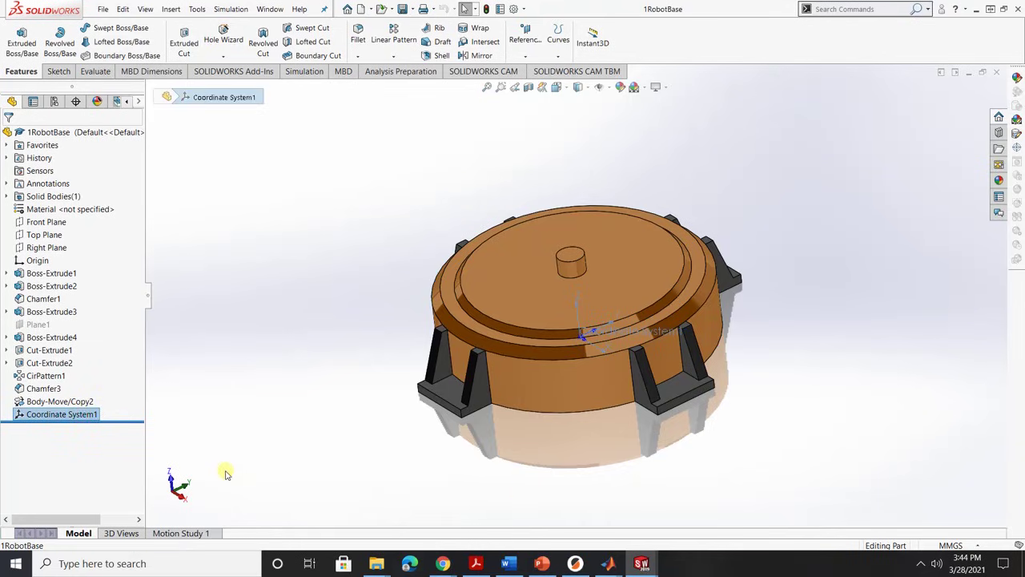
pyautogui.press('Delete')
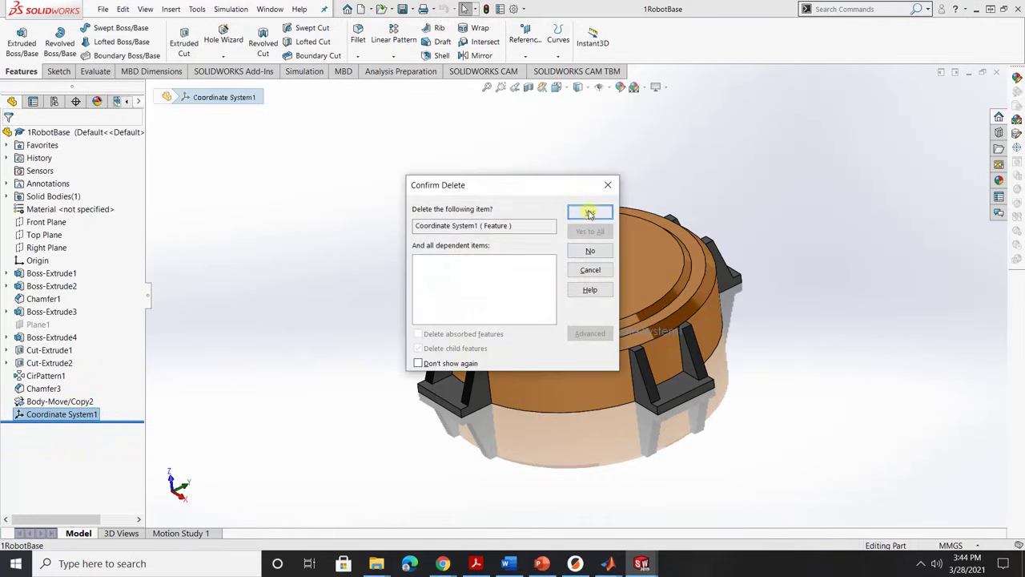
pyautogui.click(567, 216)
# Create a new Coordinate System1 at the base part's origin and close the part window.
pyautogui.moveTo(568, 460); pyautogui.dragTo(562, 311)
pyautogui.click(578, 333)
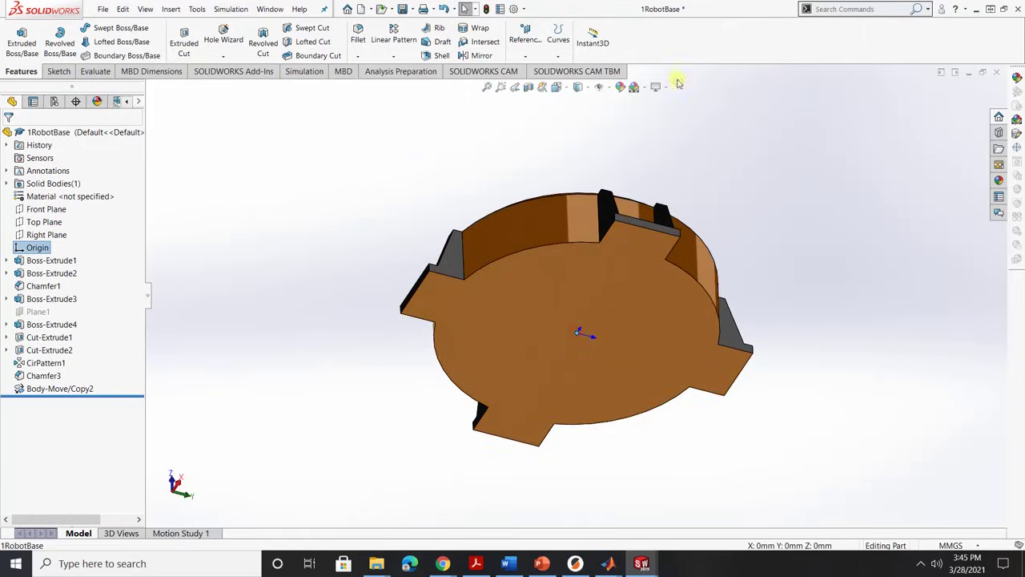
pyautogui.click(525, 55)
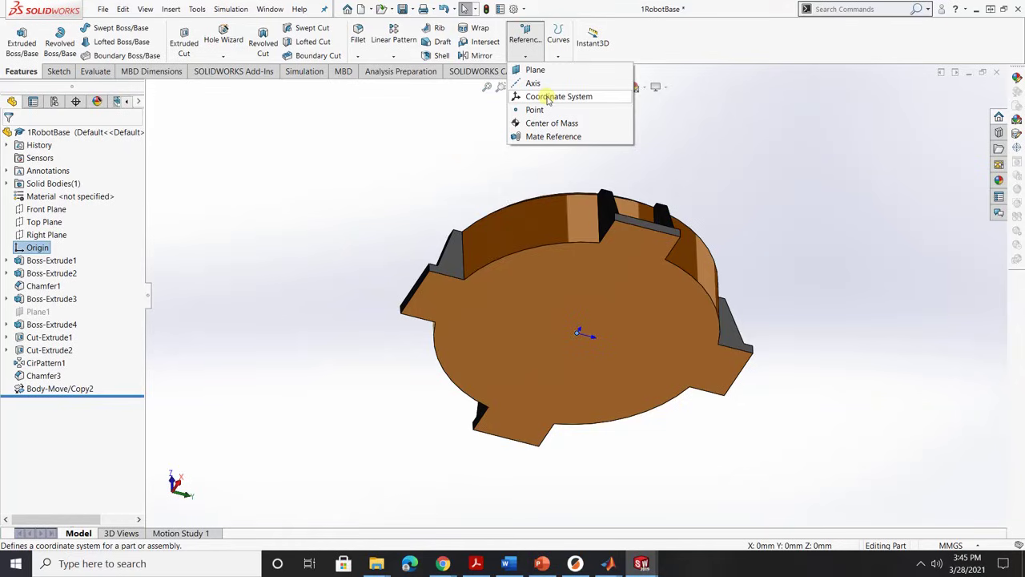
pyautogui.click(558, 96)
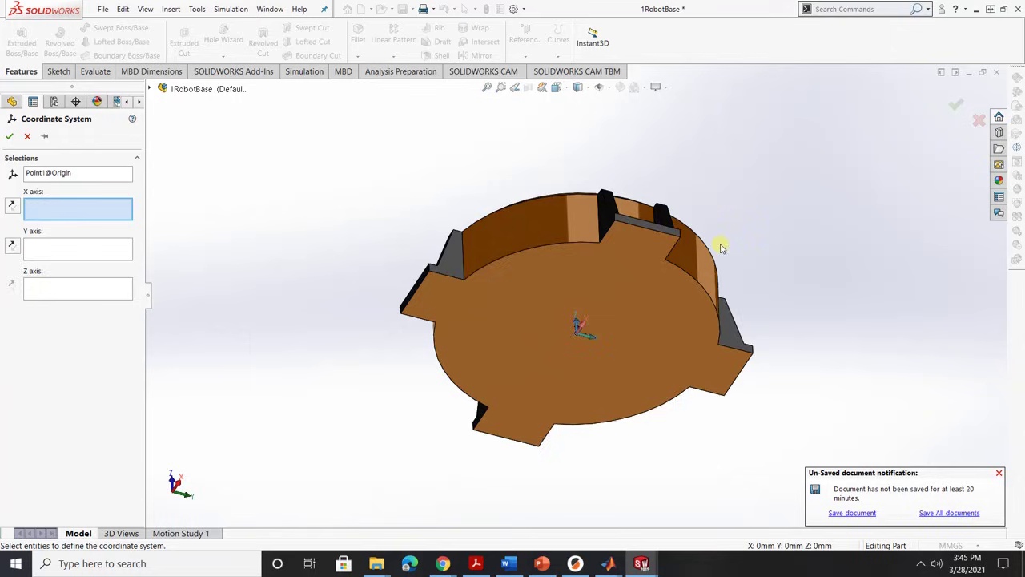
pyautogui.moveTo(838, 201); pyautogui.dragTo(815, 381)
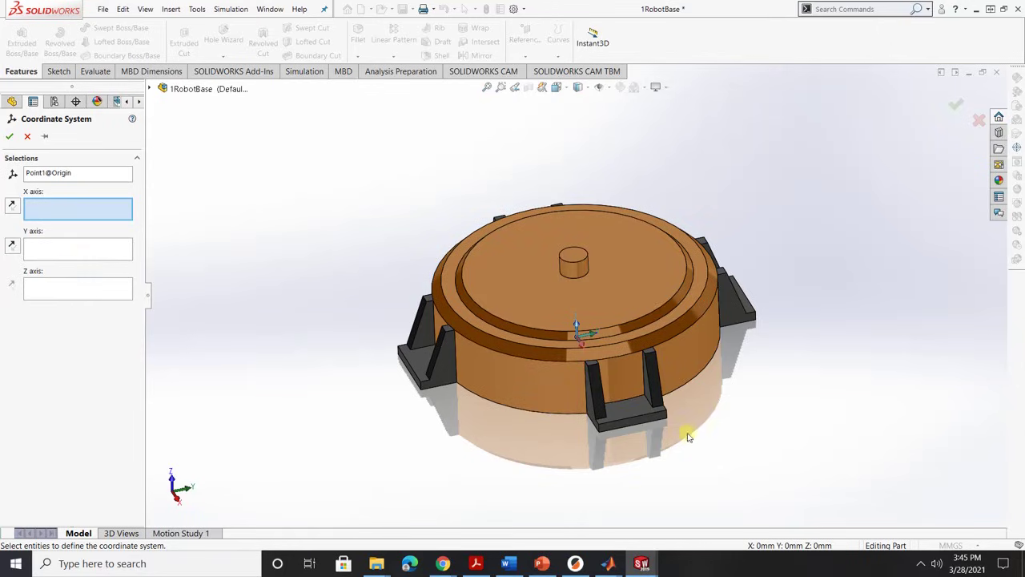
pyautogui.moveTo(723, 430); pyautogui.dragTo(719, 453)
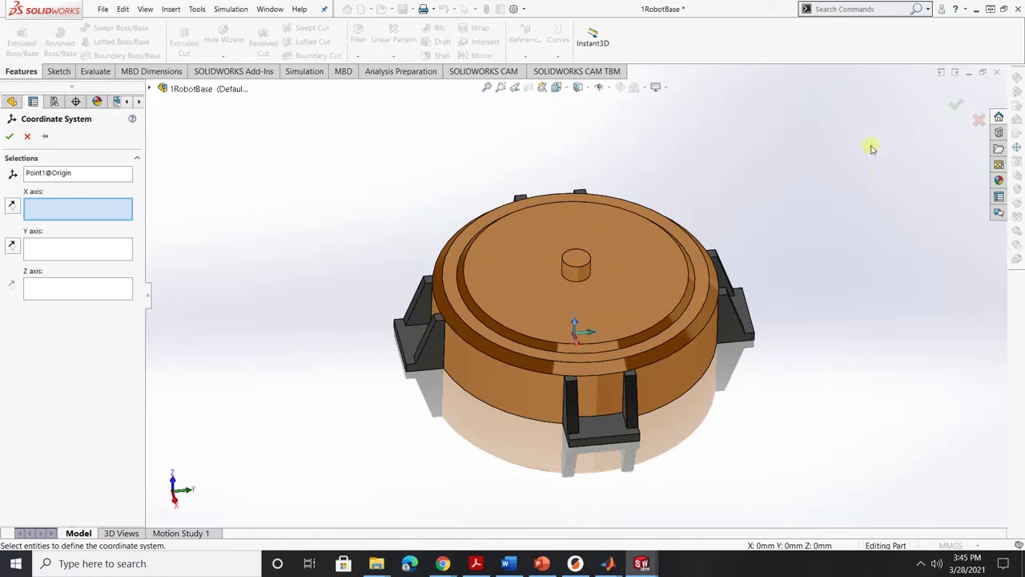
pyautogui.click(956, 112)
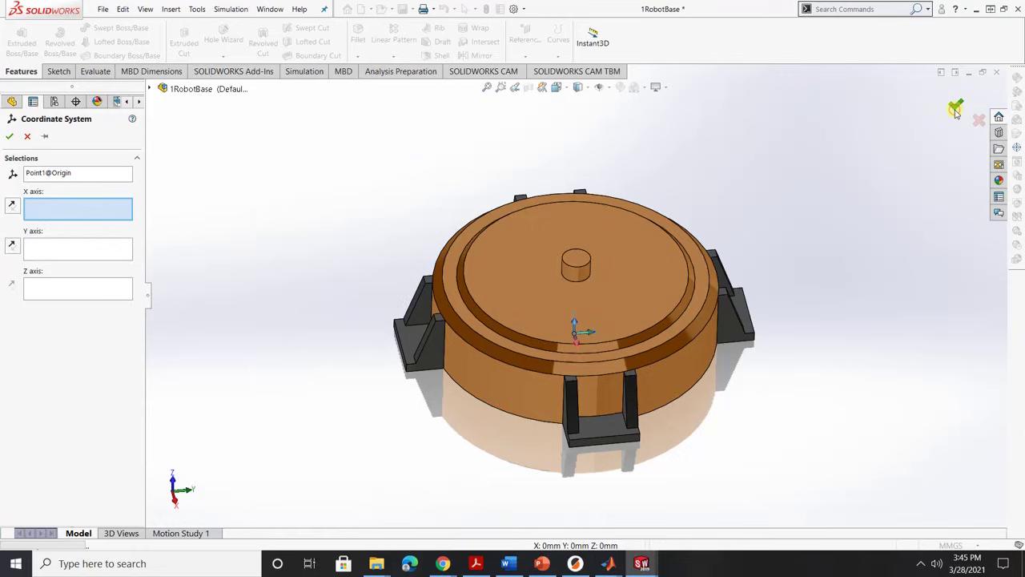
pyautogui.moveTo(534, 512); pyautogui.dragTo(609, 496)
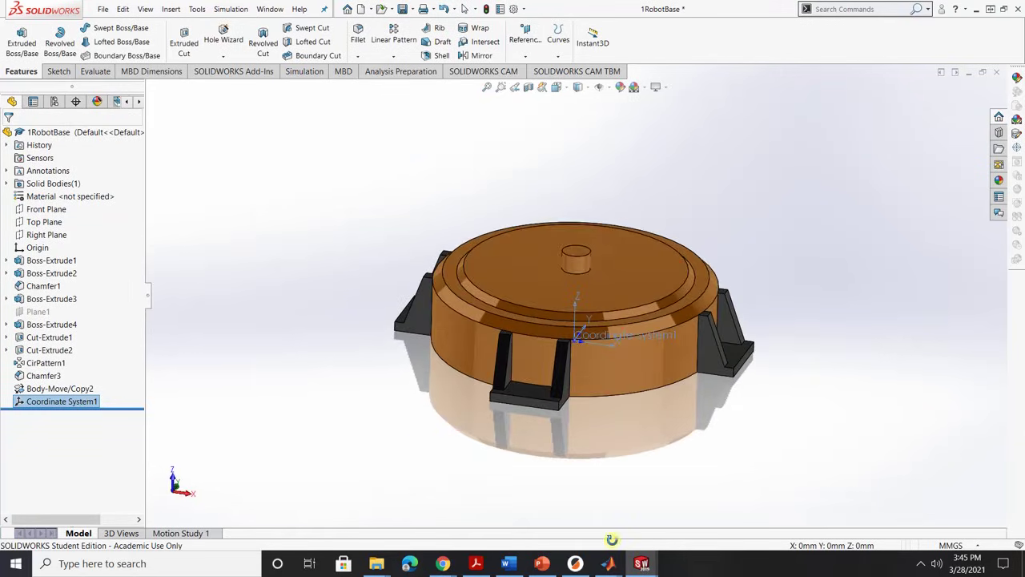
pyautogui.click(996, 72)
# Save the 1RobotBase changes and start exporting the RobotArm assembly to Simscape Multibody.
pyautogui.click(495, 281)
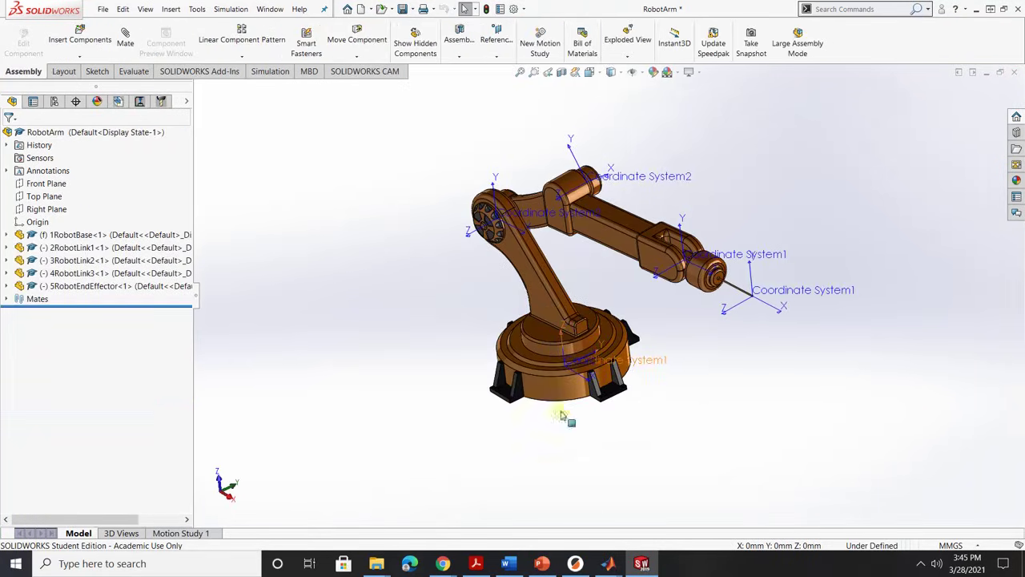
pyautogui.moveTo(561, 444); pyautogui.dragTo(579, 427)
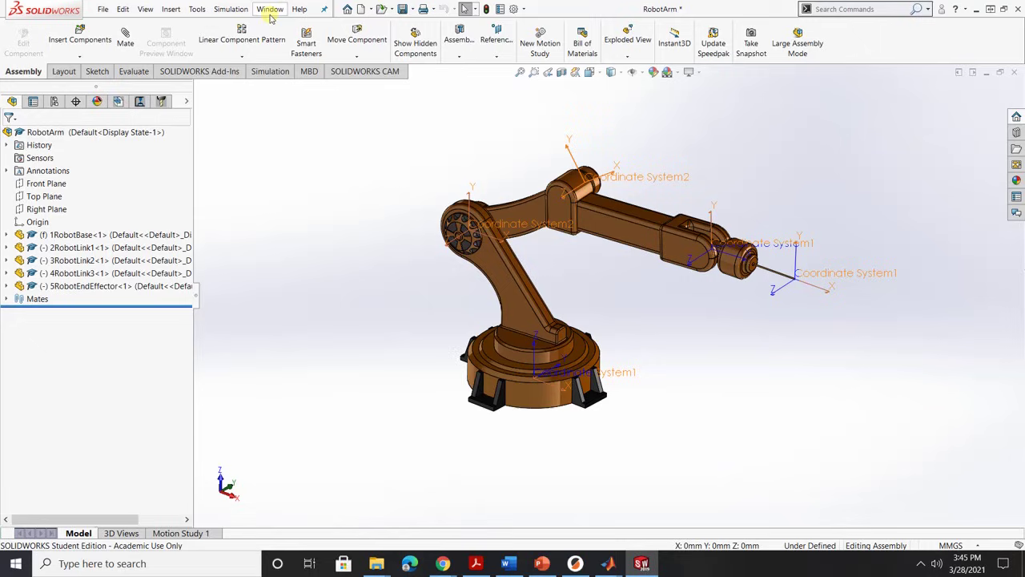
pyautogui.click(198, 11)
pyautogui.moveTo(233, 83)
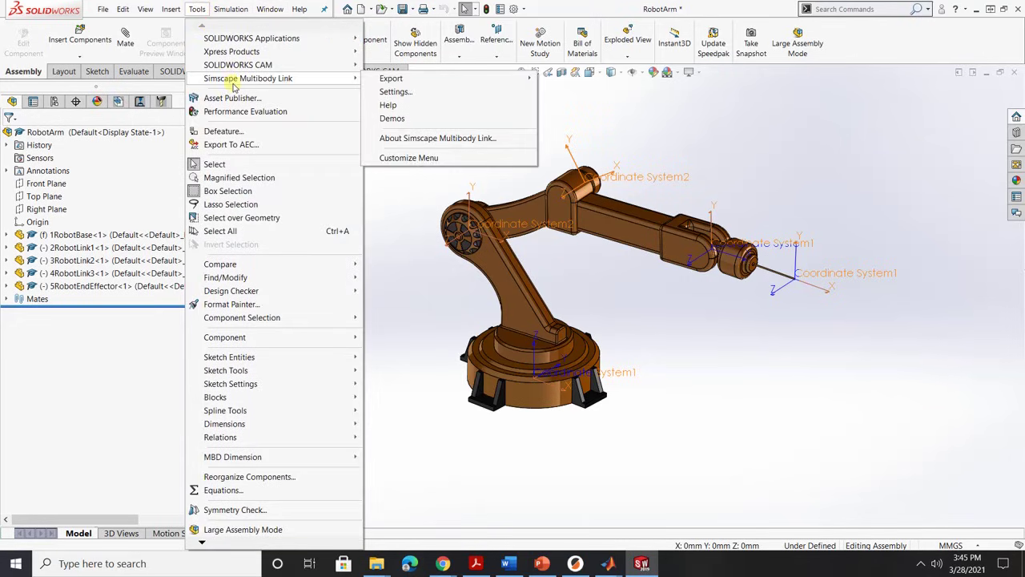
pyautogui.moveTo(390, 83)
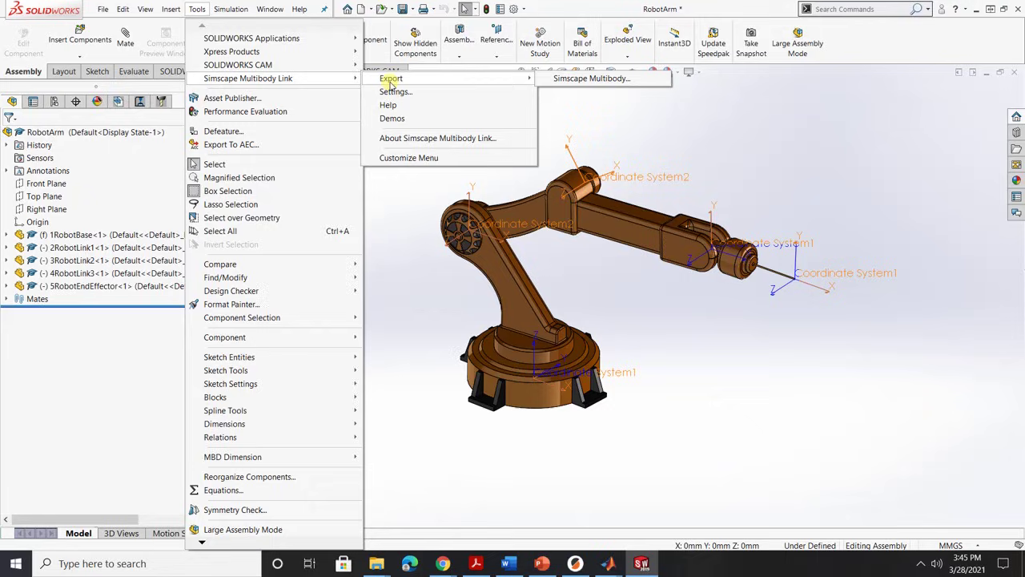
pyautogui.click(576, 80)
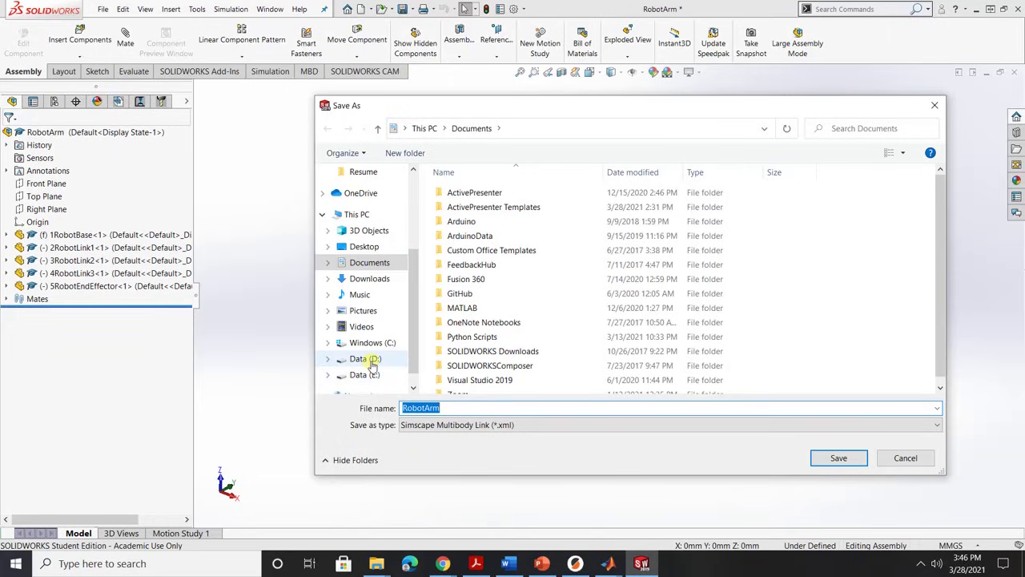
# Browse to D:\Projects\Robotics Arm\4DOF_RoboticArm_Control in the Save As dialog.
pyautogui.click(371, 361)
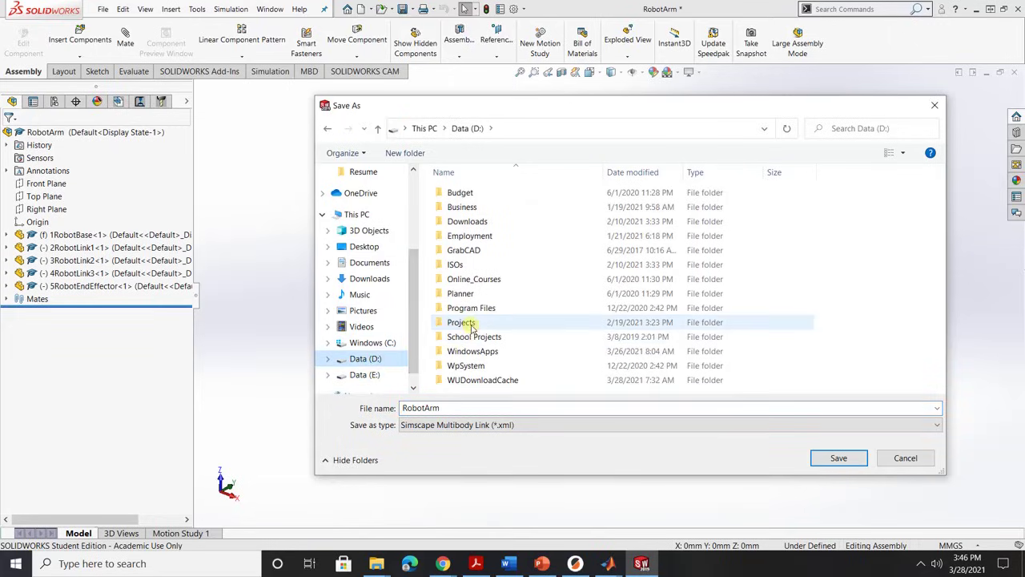
pyautogui.doubleClick(465, 323)
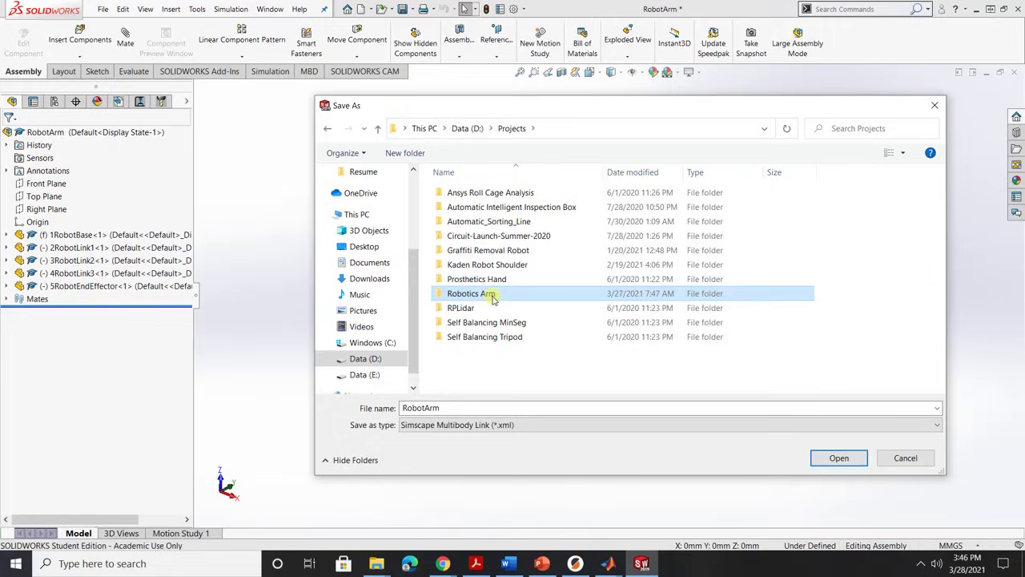
pyautogui.doubleClick(489, 294)
pyautogui.doubleClick(486, 192)
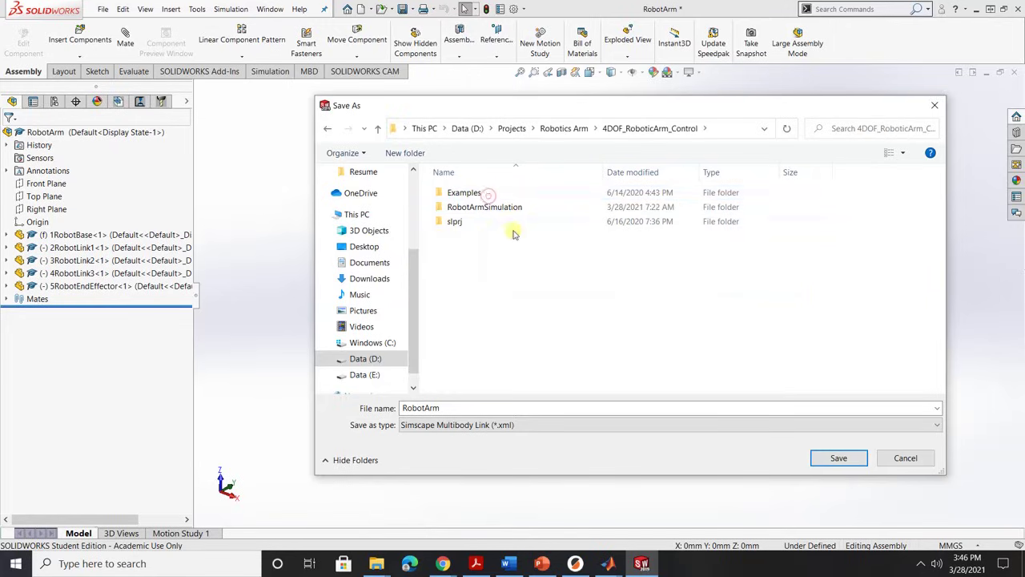
# Create a RobotArmSimulation2 folder there and save the RobotArm.xml export into it.
pyautogui.rightClick(515, 256)
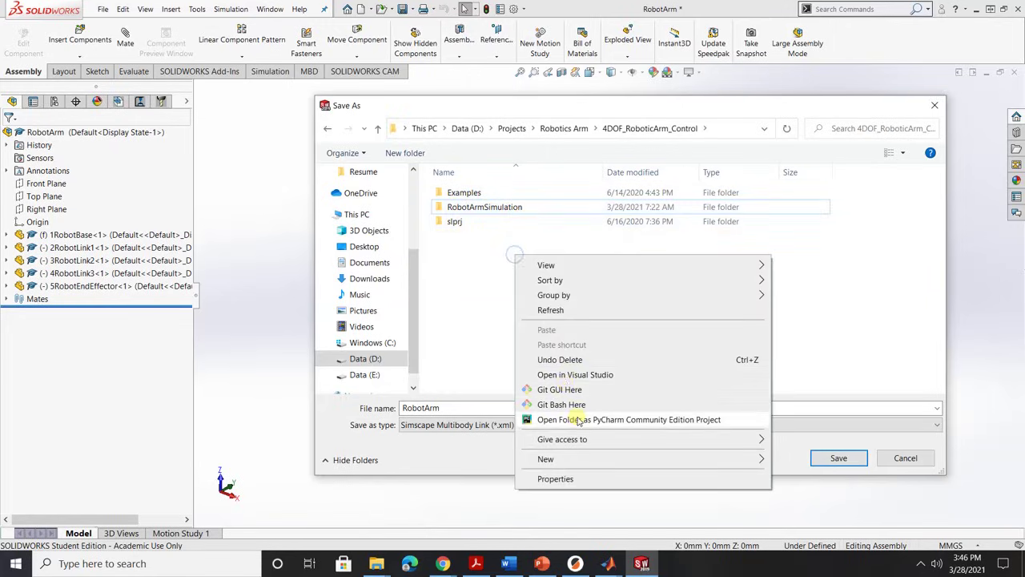
pyautogui.moveTo(591, 456)
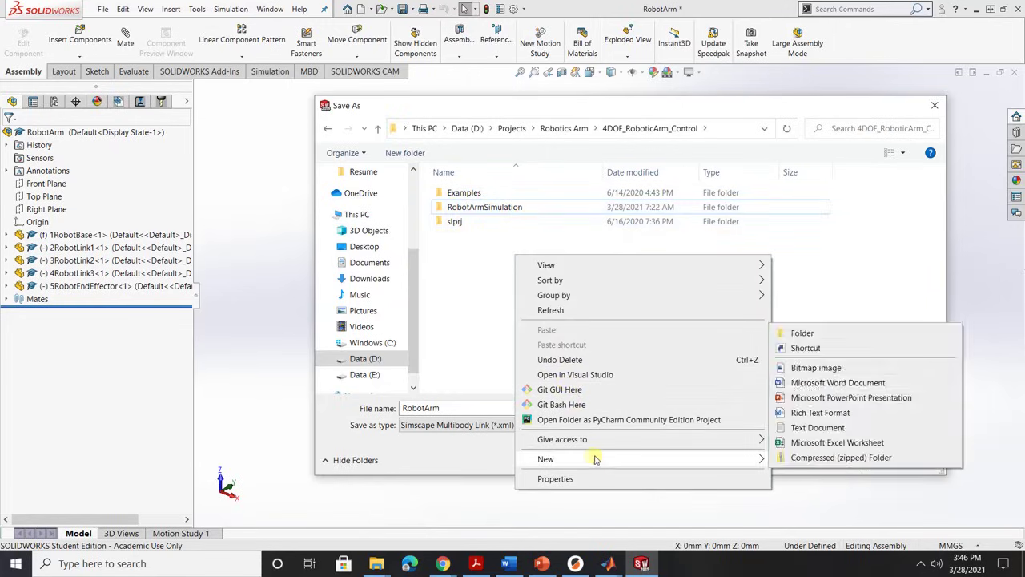
pyautogui.click(812, 335)
pyautogui.write('Rob')
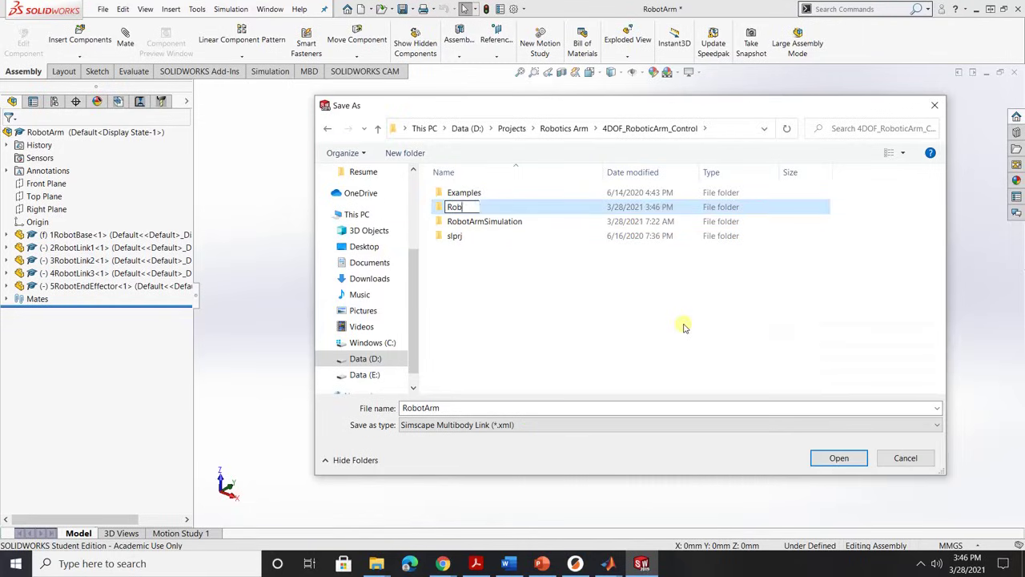
pyautogui.write('otArmSimulation2')
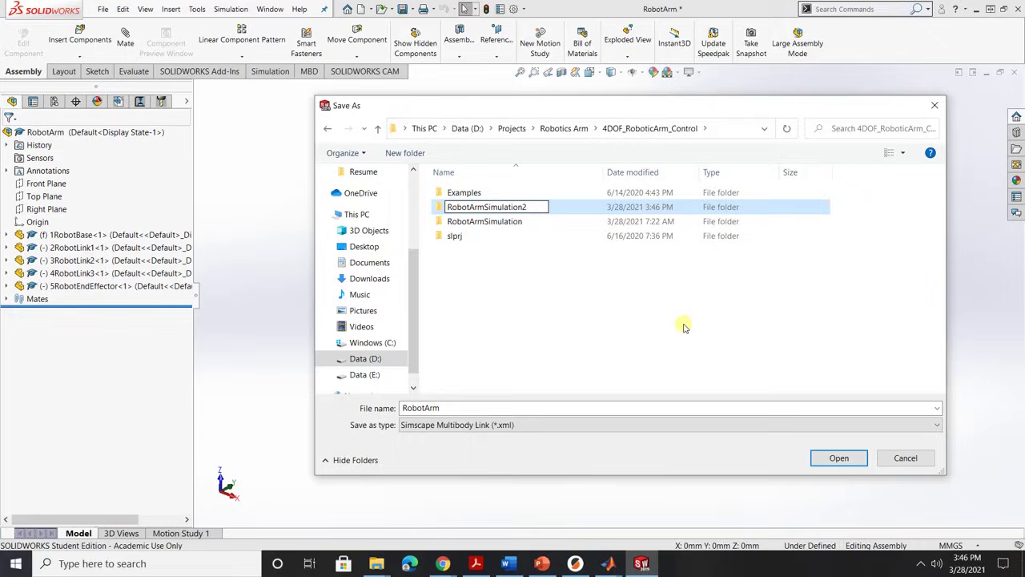
pyautogui.press('Return')
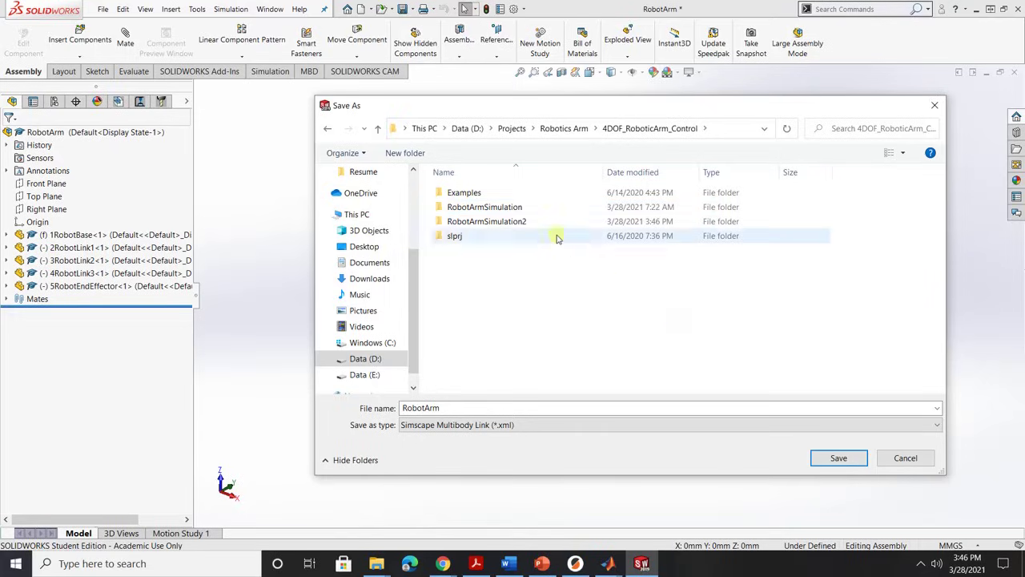
pyautogui.doubleClick(543, 224)
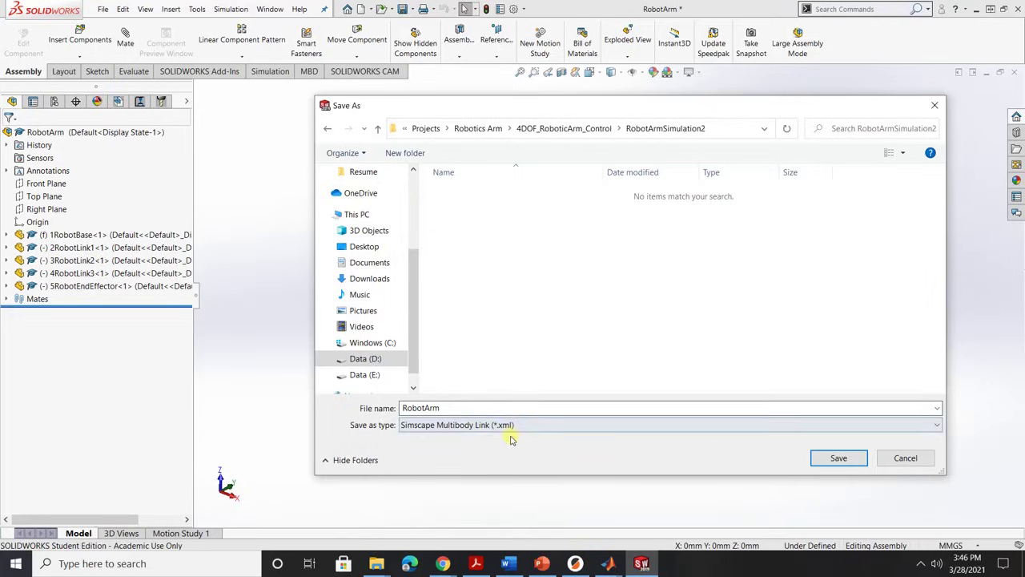
pyautogui.click(837, 460)
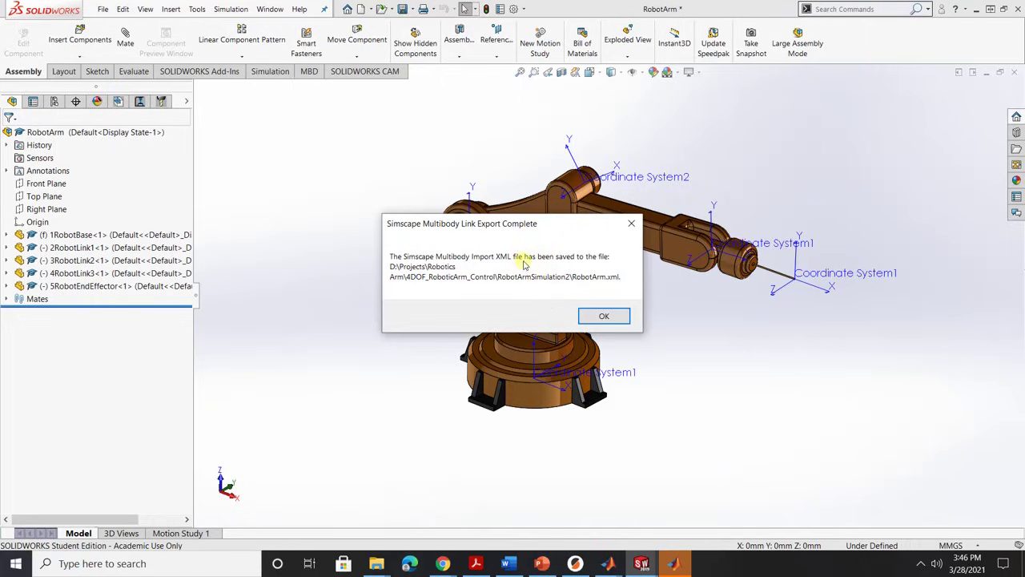
# Dismiss the Simscape Multibody Link Export Complete message.
pyautogui.click(607, 318)
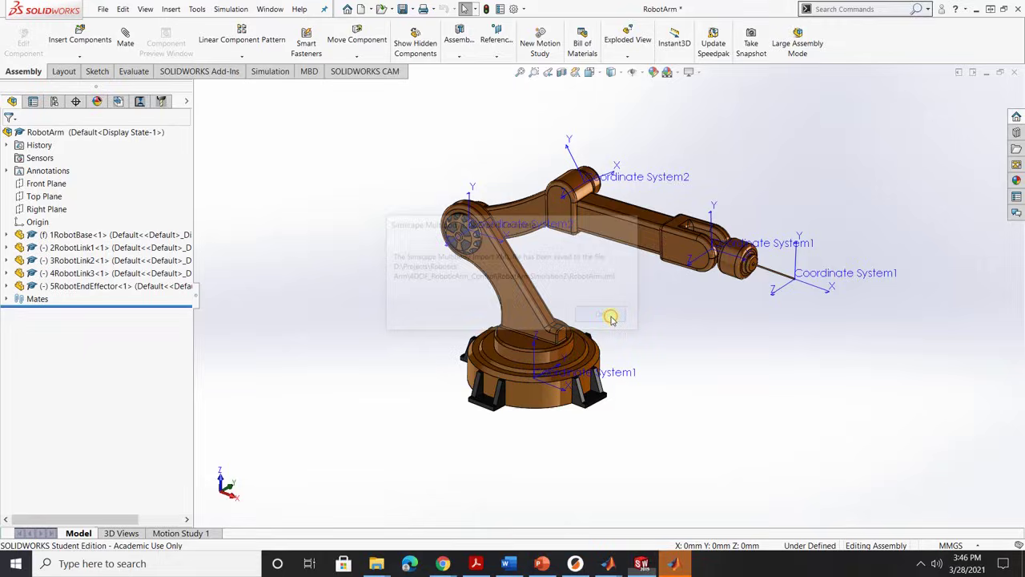
# Run ver in the MATLAB Command Window and highlight the R2020b release.
pyautogui.click(675, 563)
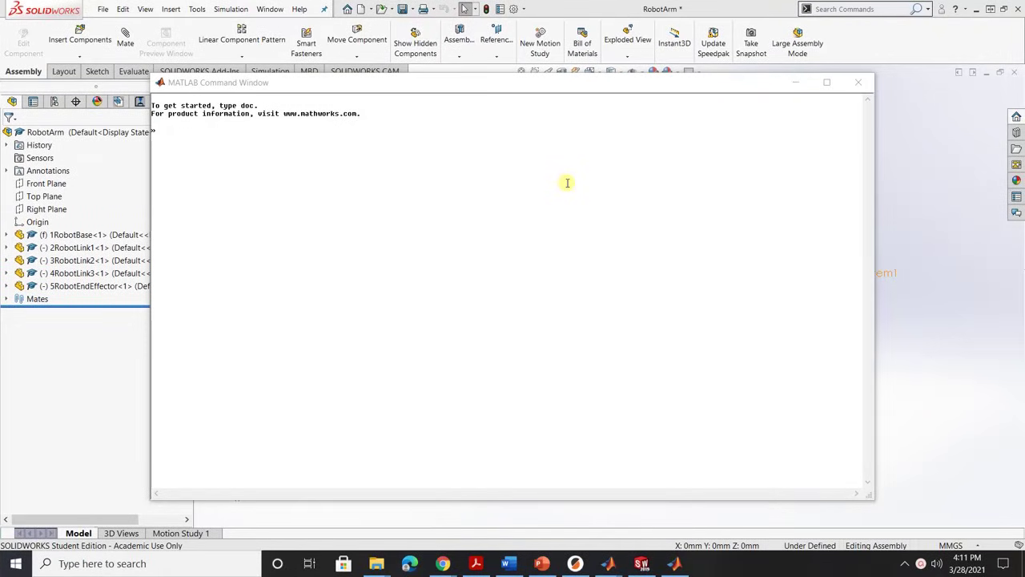
pyautogui.click(350, 130)
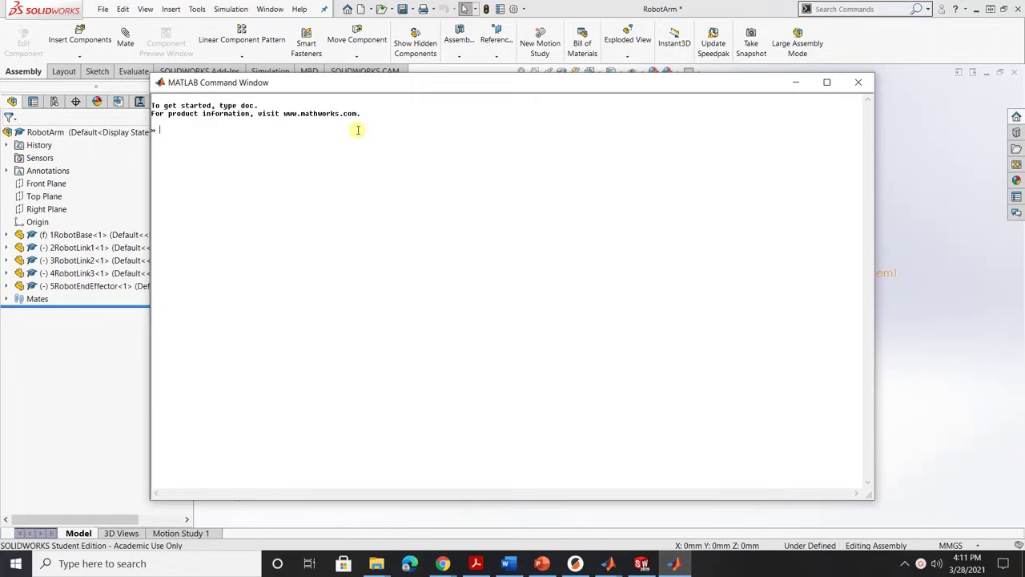
pyautogui.write('ver')
pyautogui.press('Return')
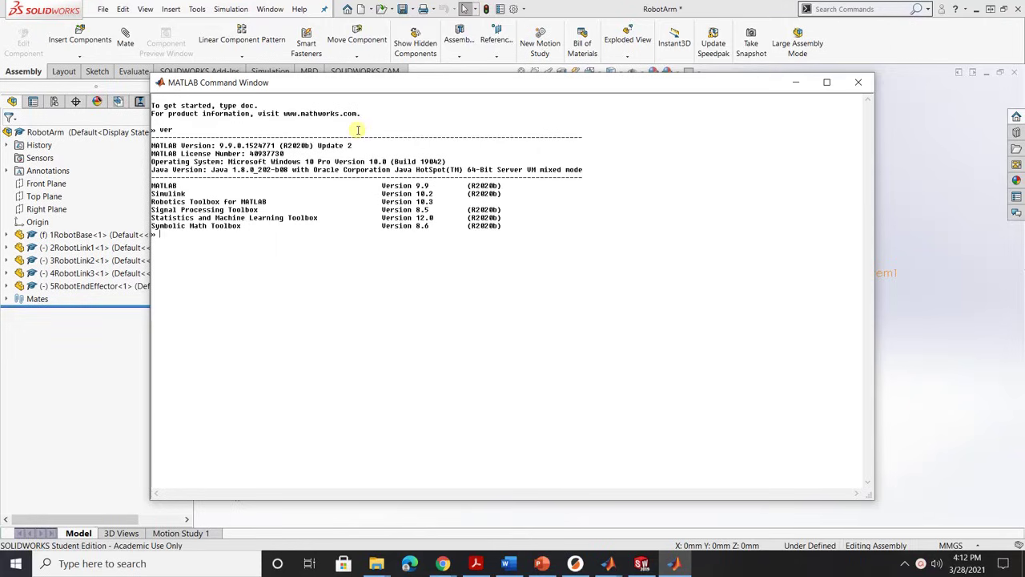
pyautogui.moveTo(279, 146); pyautogui.dragTo(309, 154)
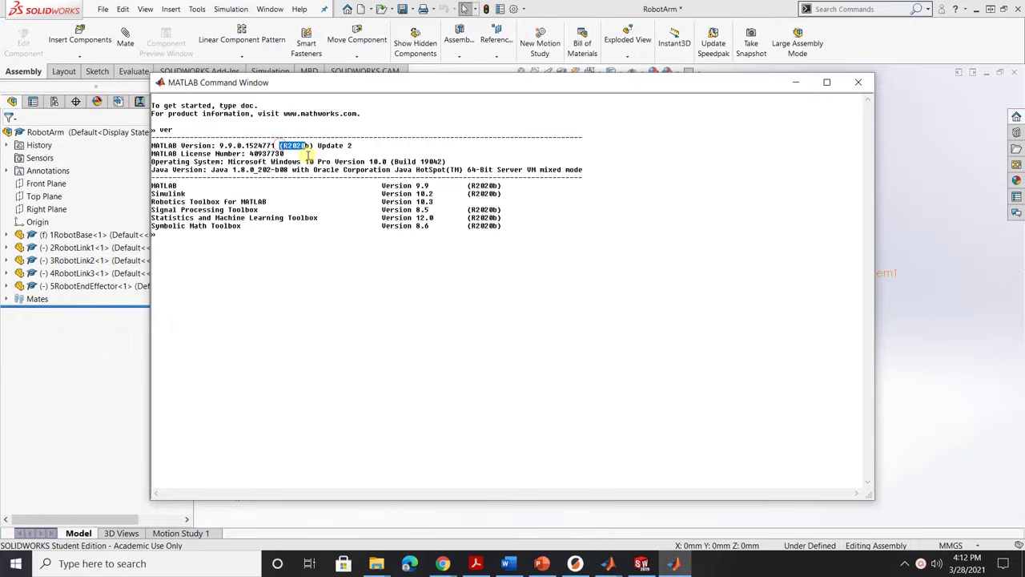
pyautogui.click(279, 249)
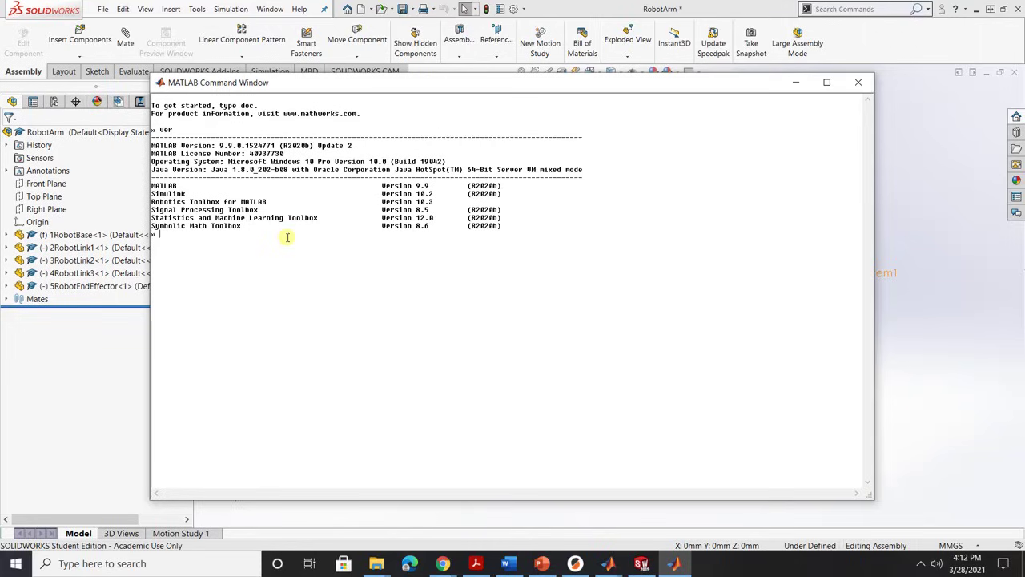
# Change MATLAB's working folder to the pasted RobotArmSimulation2 project path and confirm it.
pyautogui.write('cd')
pyautogui.press('Return')
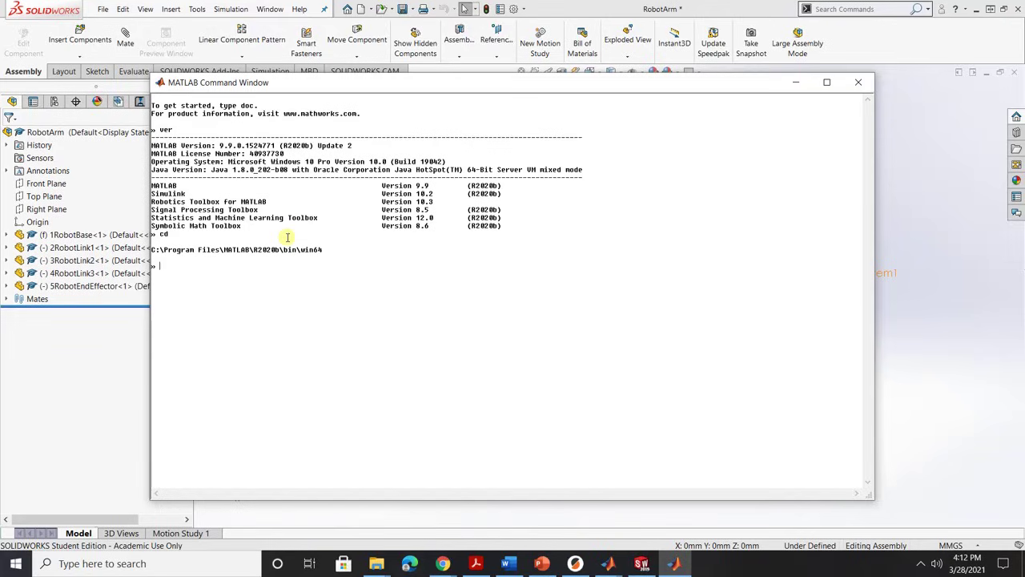
pyautogui.write("cd '")
pyautogui.write('D:\\Projects\\Robotics Arm\\4DOF_RoboticArm_Control\\RobotArmSimulation2')
pyautogui.write("'")
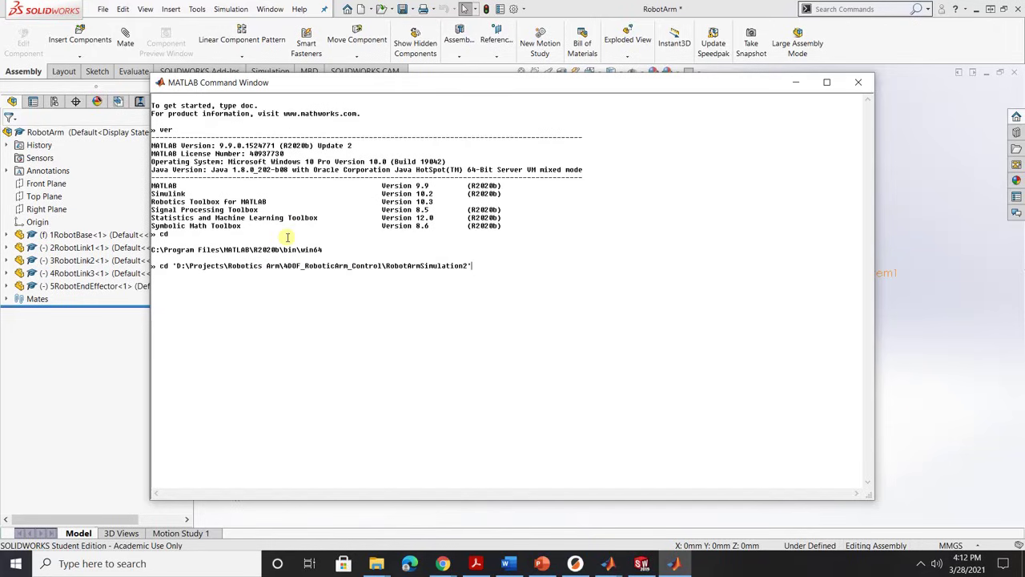
pyautogui.press('Return')
pyautogui.write('cd')
pyautogui.press('Return')
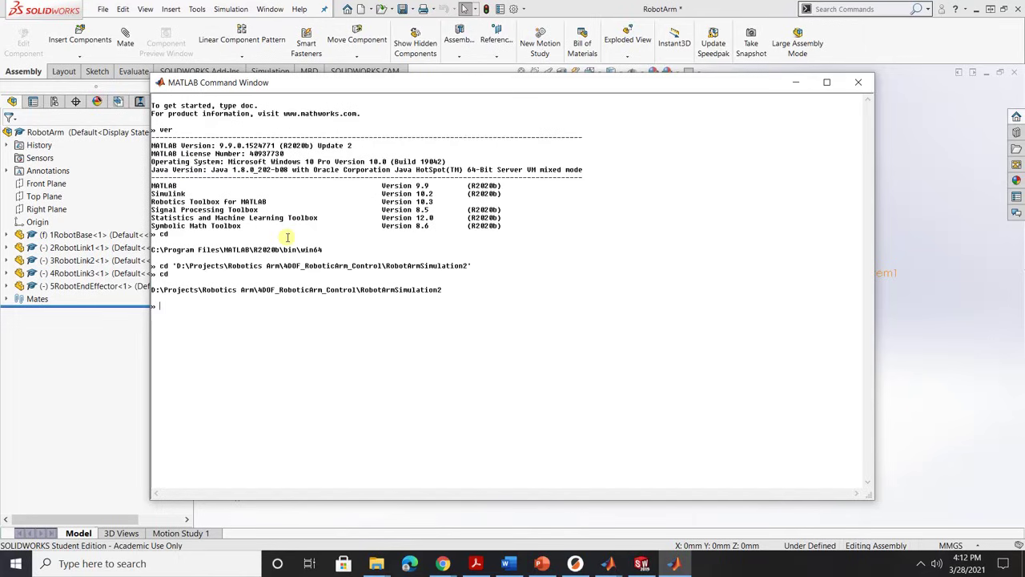
# List the folder's files with ls and highlight RobotArm.xml.
pyautogui.write('ls')
pyautogui.press('Return')
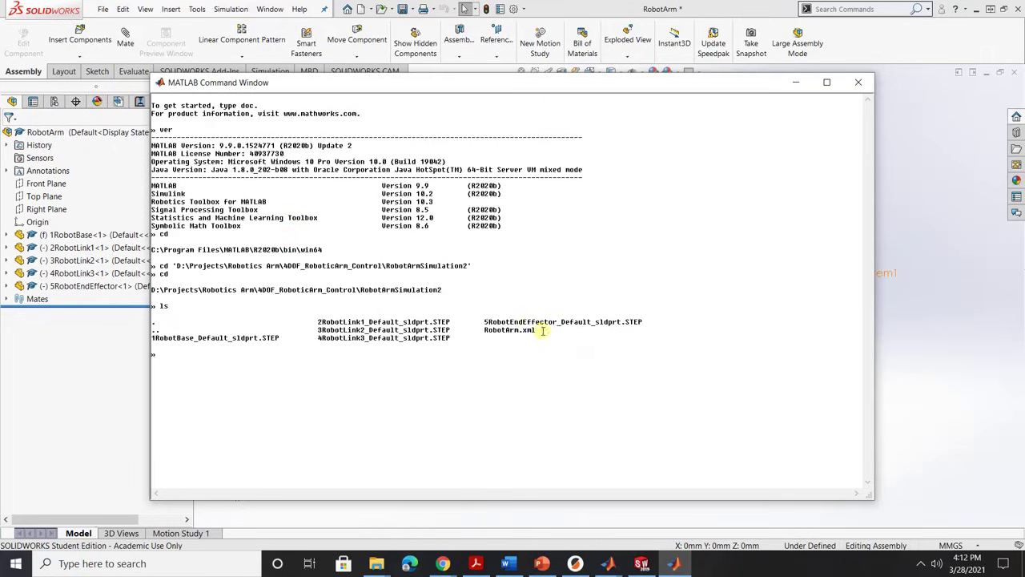
pyautogui.moveTo(545, 330); pyautogui.dragTo(487, 330)
pyautogui.click(361, 338)
# Run smimport('RobotArm.xml') and highlight the Simscape Multibody requirement error.
pyautogui.click(319, 356)
pyautogui.write("smimport('R")
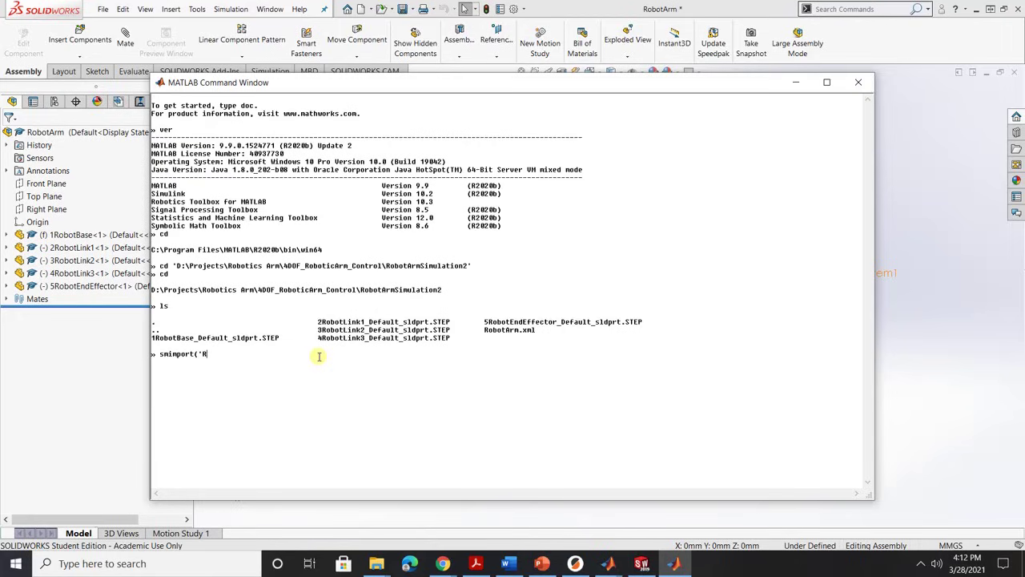
pyautogui.write("obotArm.xml')")
pyautogui.press('Return')
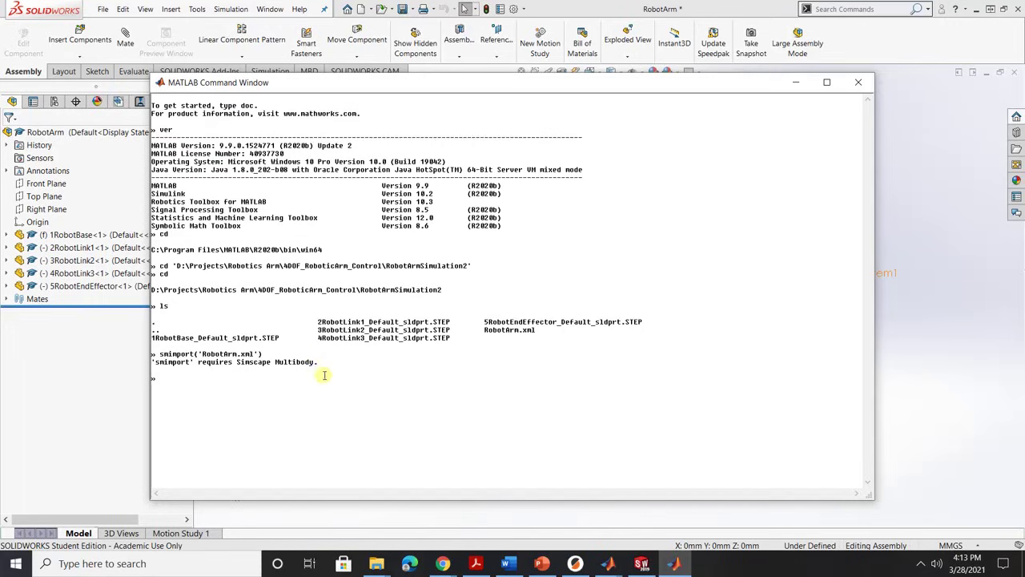
pyautogui.moveTo(321, 362); pyautogui.dragTo(199, 362)
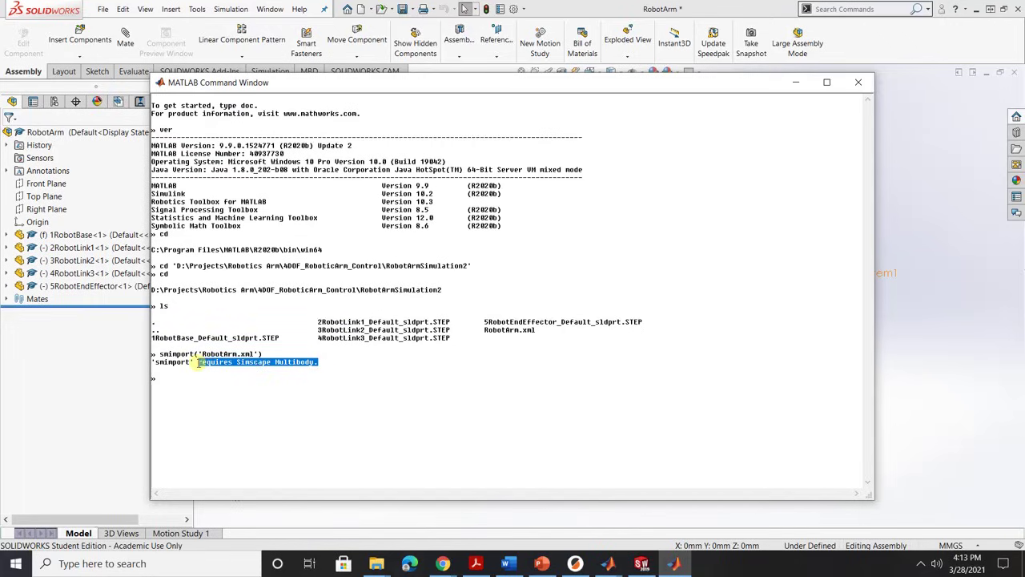
pyautogui.click(319, 362)
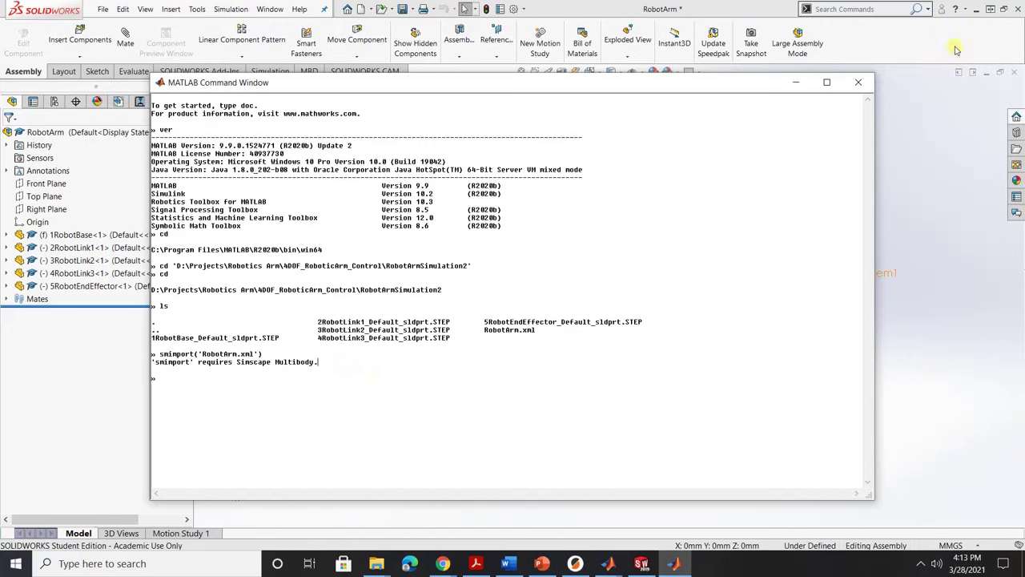
# Minimize SOLIDWORKS and MATLAB, then open the Simscape Multibody Link download page.
pyautogui.click(977, 9)
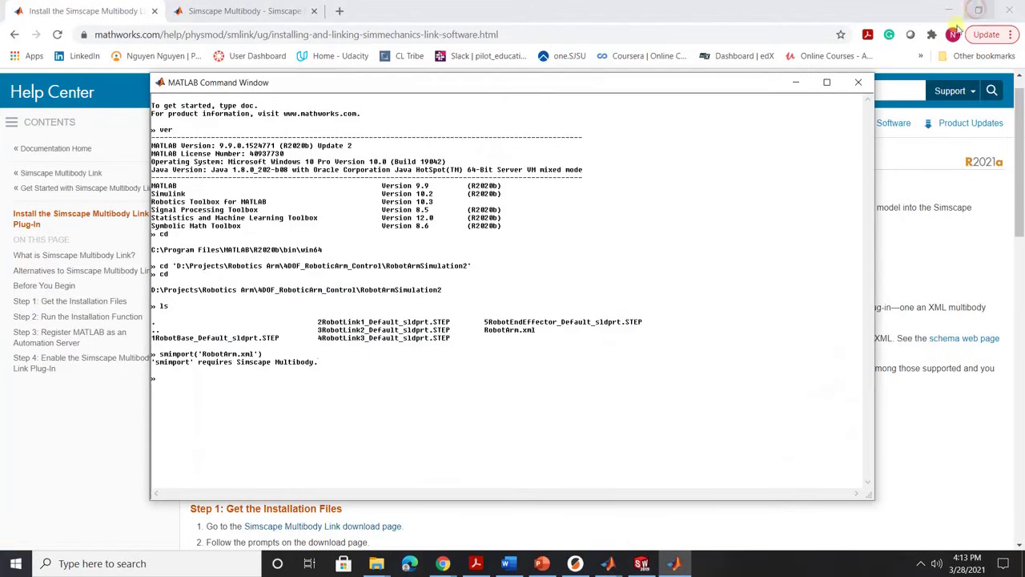
pyautogui.click(798, 82)
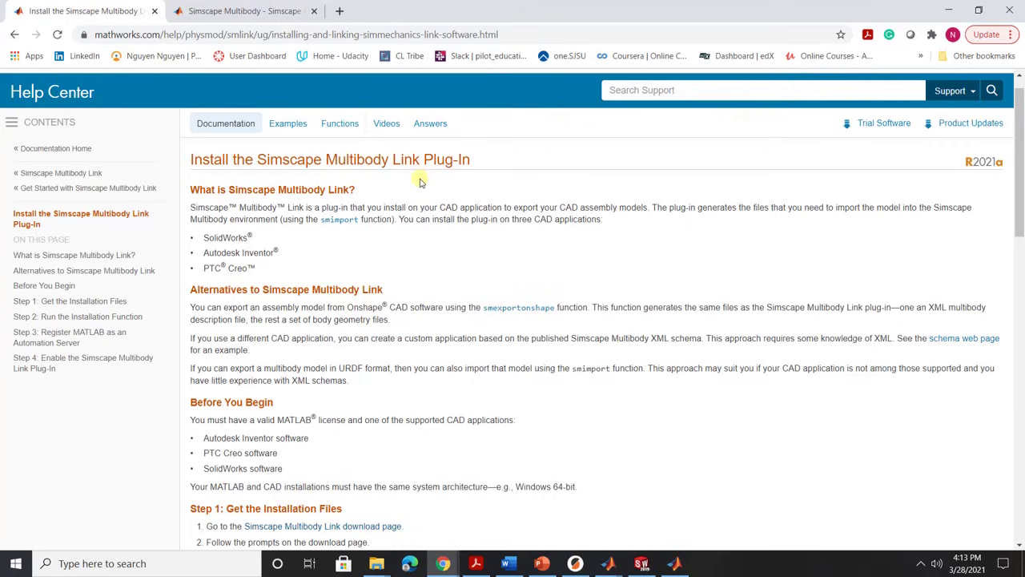
pyautogui.scroll(-3, 425, 180)
pyautogui.scroll(3, 437, 192)
pyautogui.scroll(1, 440, 198)
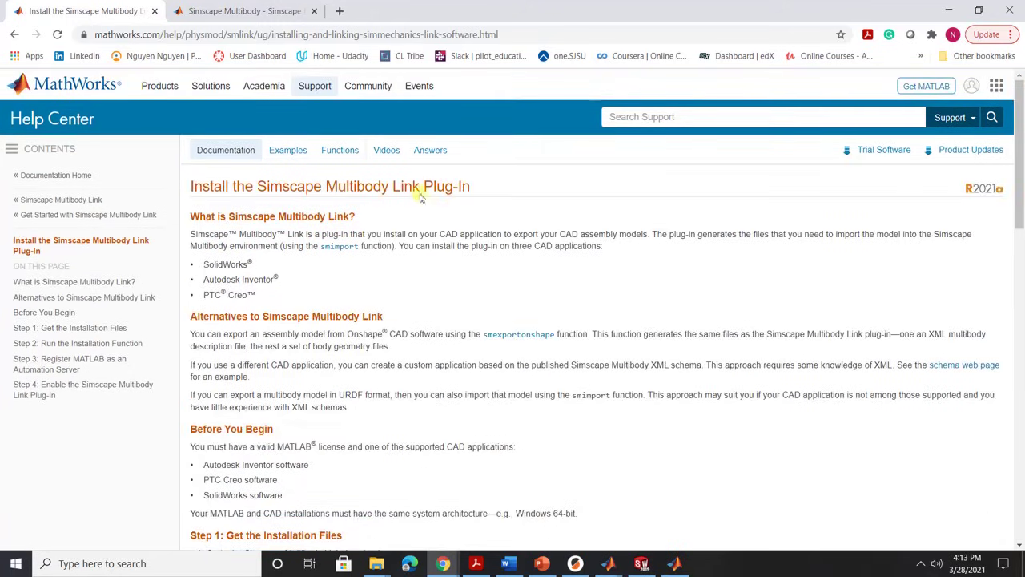
pyautogui.scroll(-3, 430, 284)
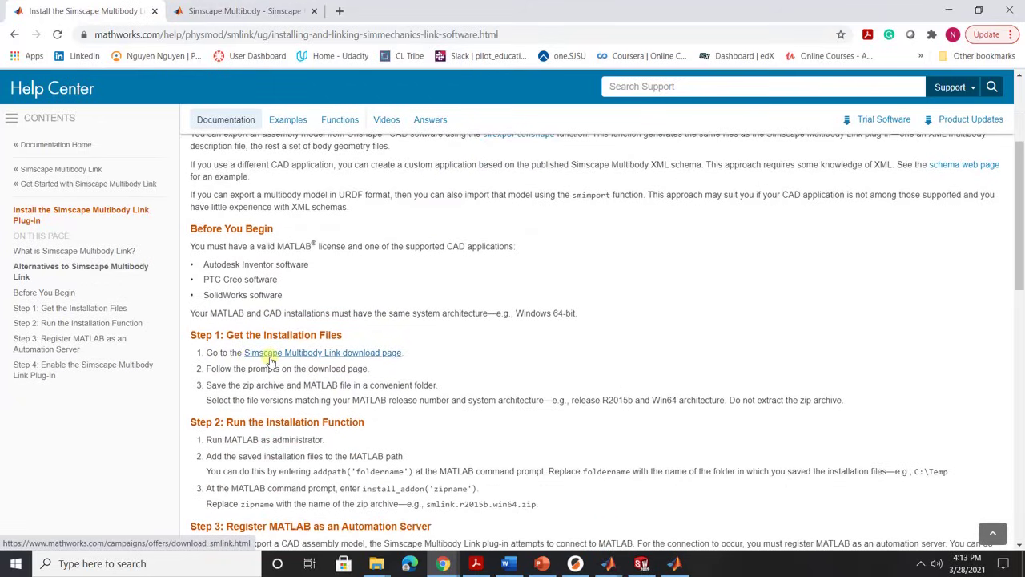
pyautogui.click(270, 361)
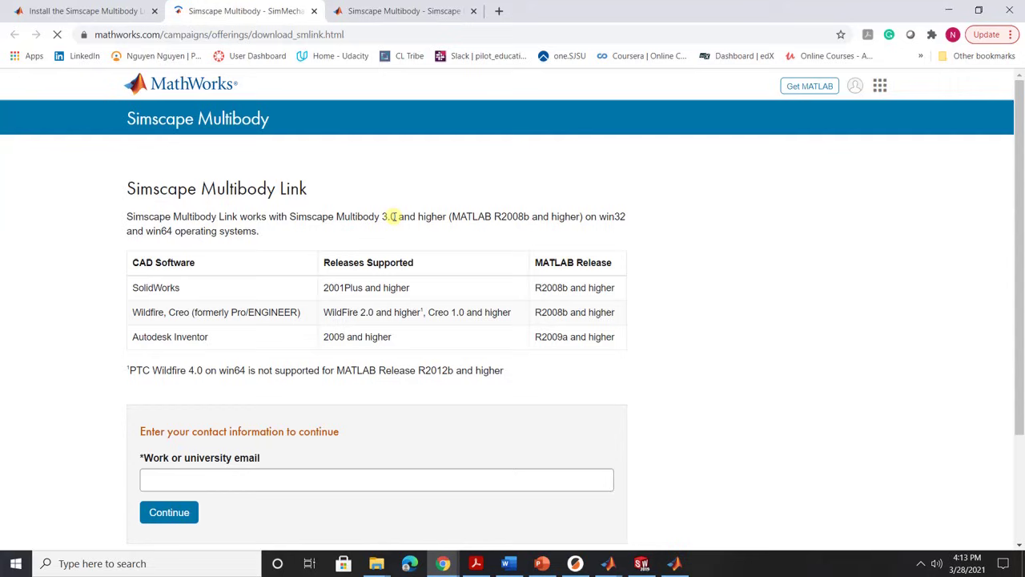
# Fill the work email field with the saved address.
pyautogui.scroll(-1, 420, 229)
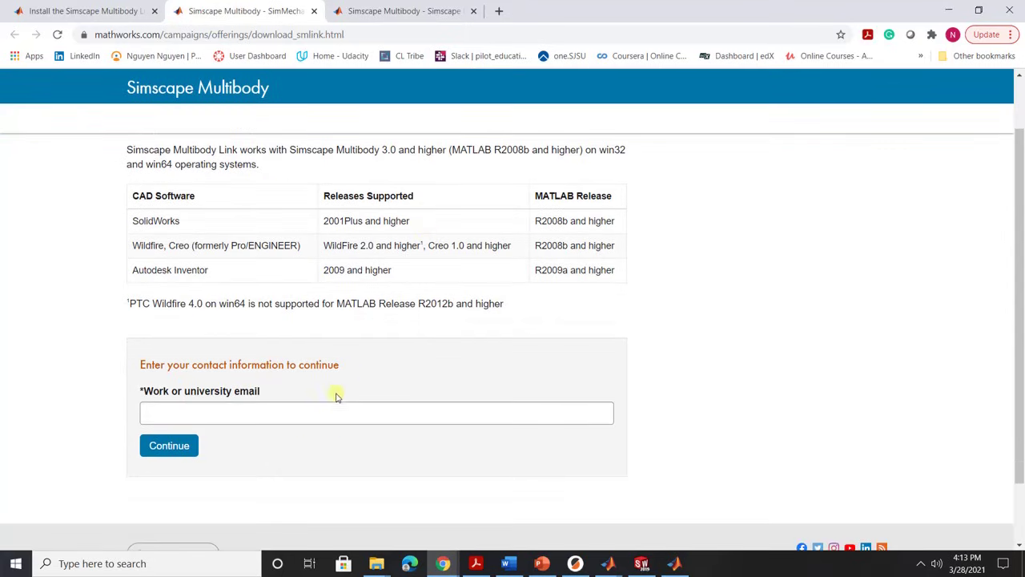
pyautogui.click(337, 406)
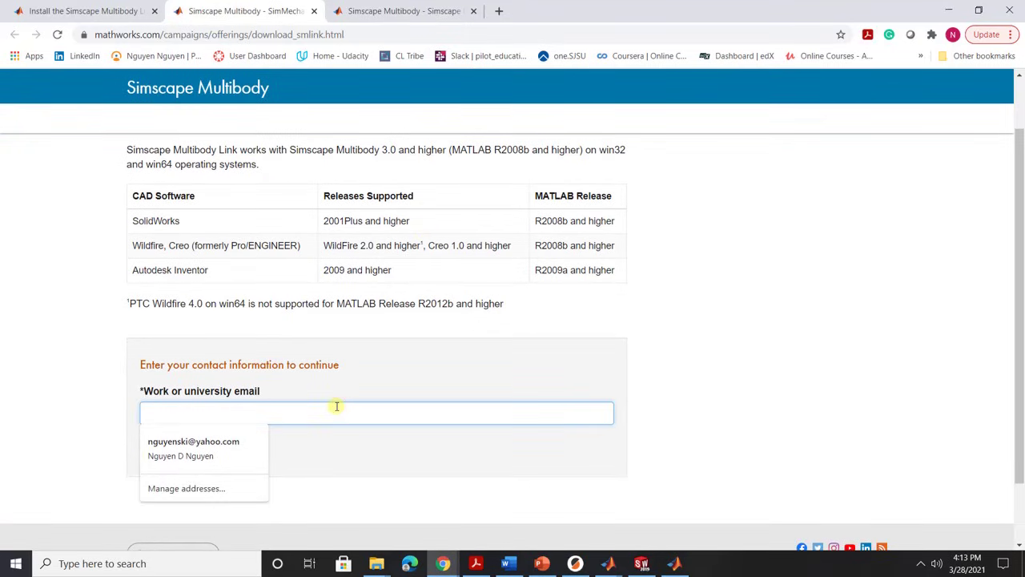
pyautogui.click(242, 441)
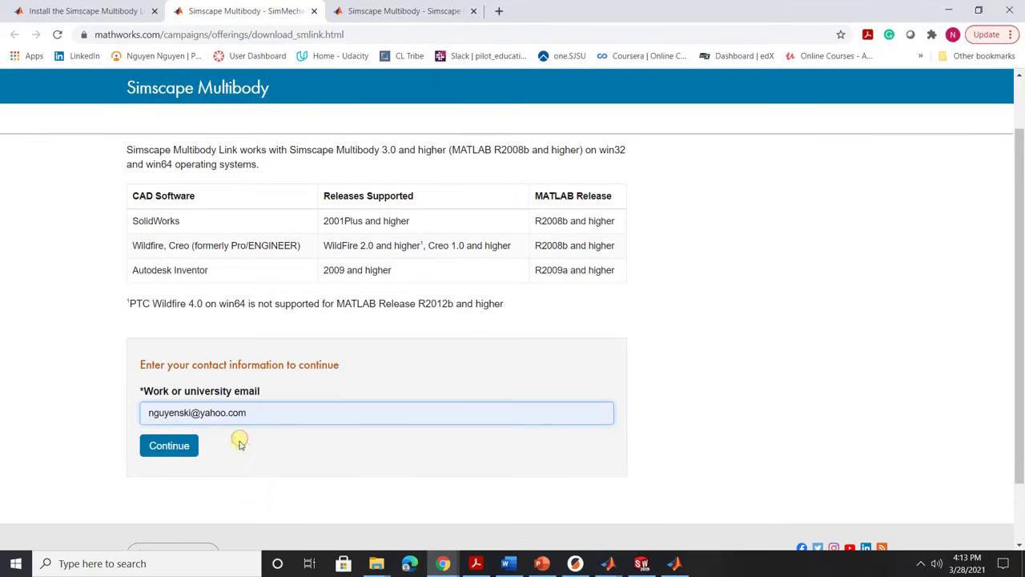
# Submit the form, collapse Release 2020a and expand Simscape Multibody Link 7.2 Release 2020b downloads.
pyautogui.click(182, 452)
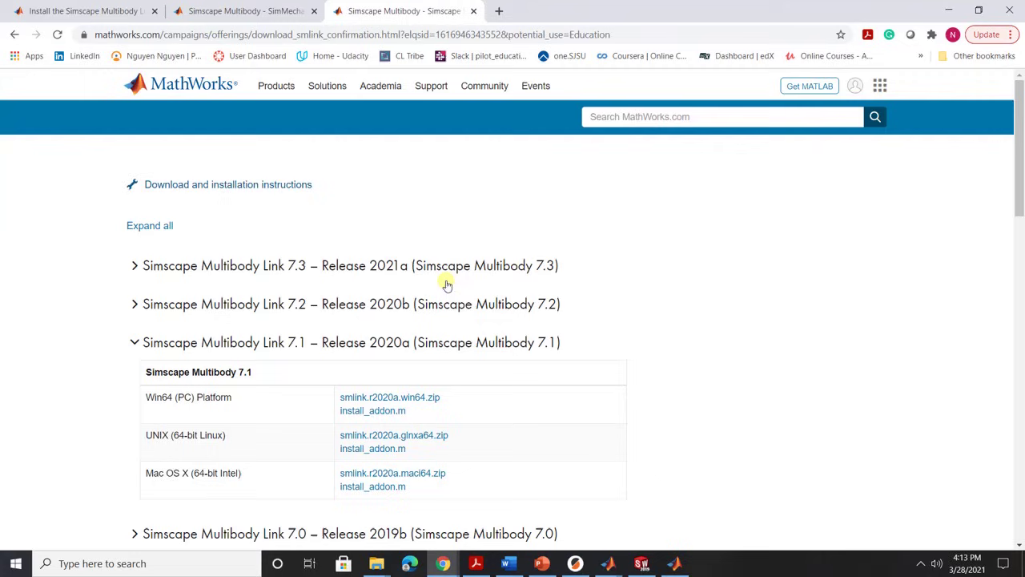
pyautogui.scroll(-2, 444, 283)
pyautogui.scroll(1, 336, 280)
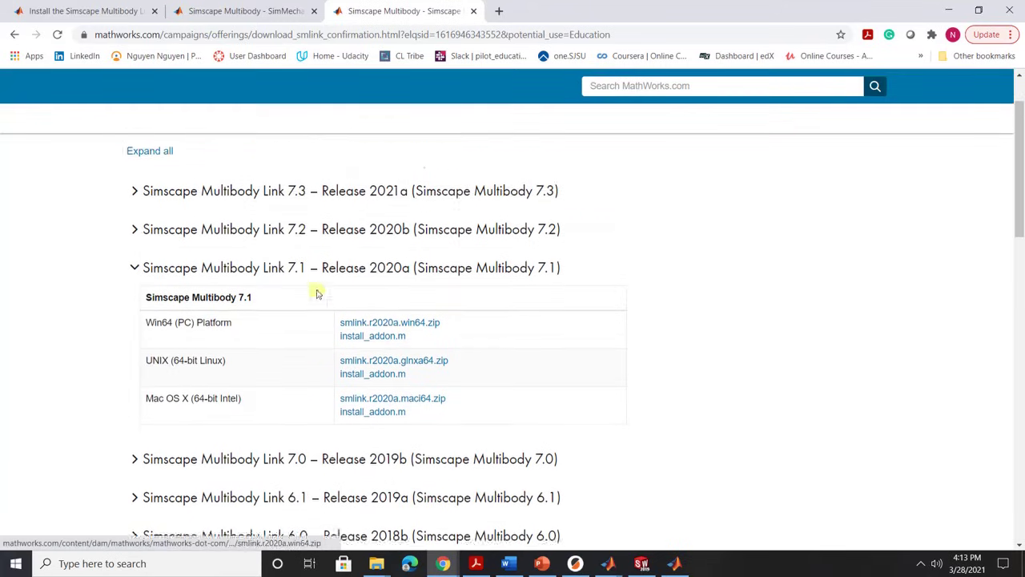
pyautogui.click(135, 276)
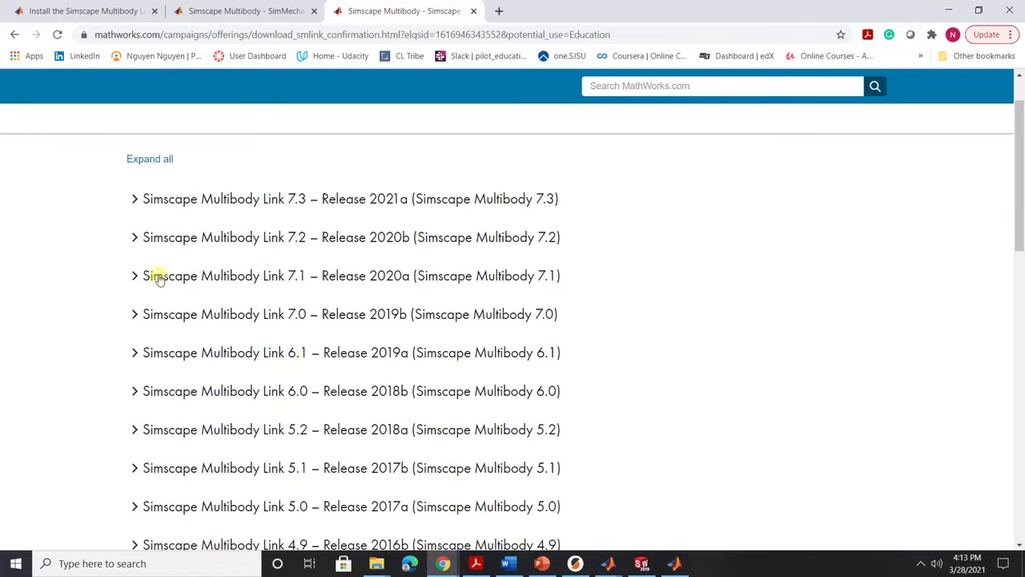
pyautogui.click(136, 238)
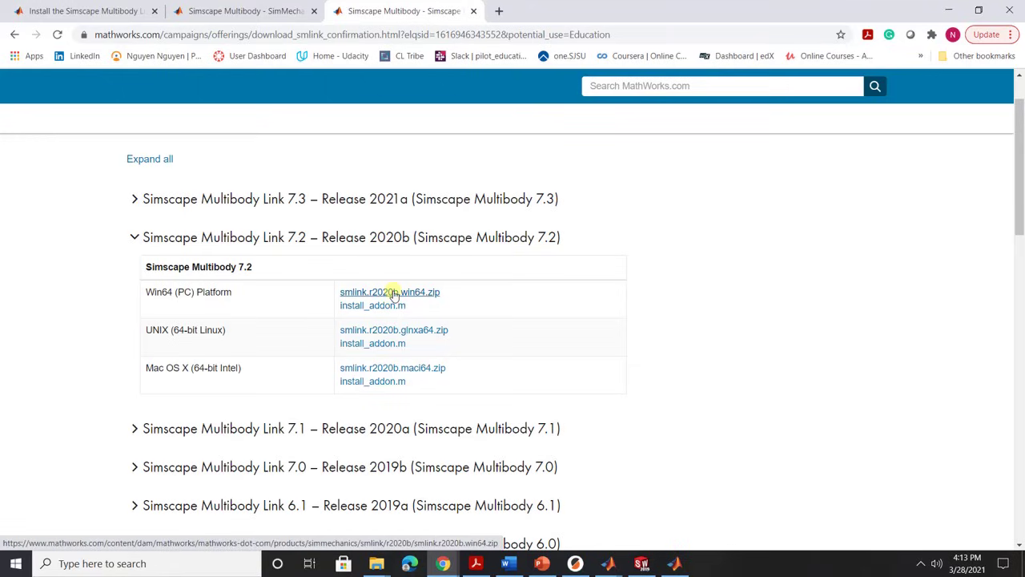
pyautogui.scroll(-1, 430, 302)
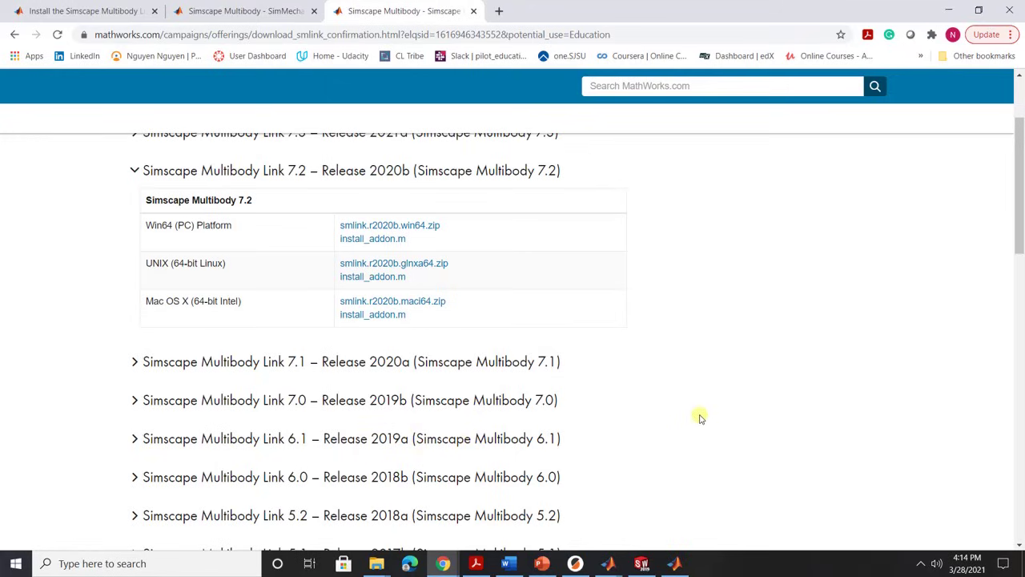
pyautogui.scroll(2, 700, 416)
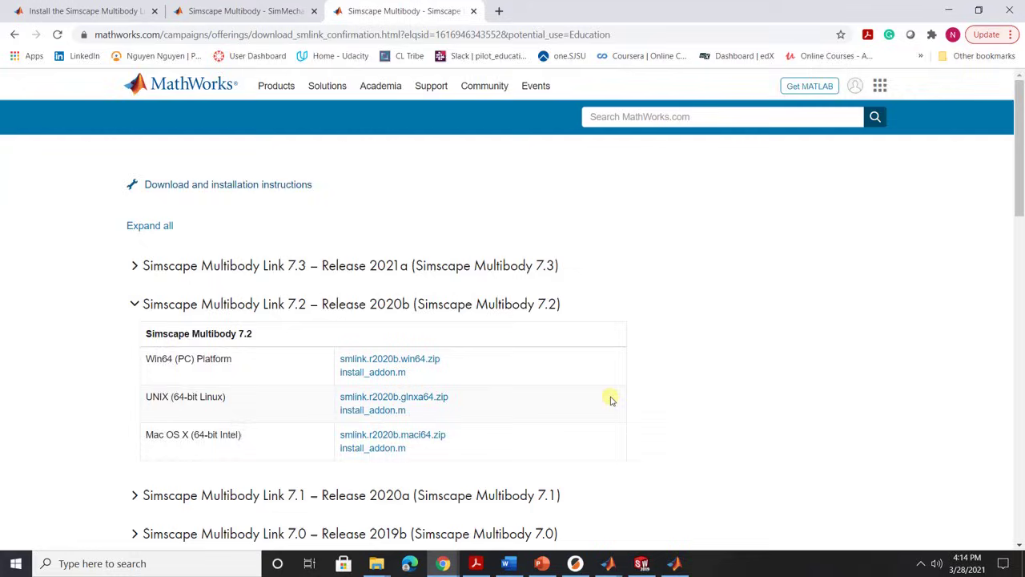
pyautogui.scroll(-2, 611, 396)
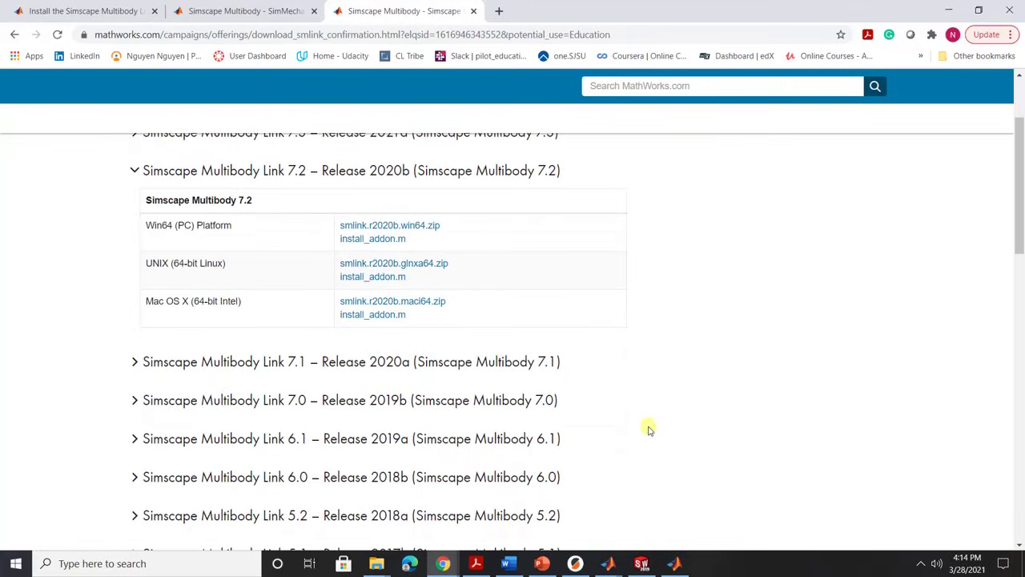
# Close the MATLAB command window and launch MATLAB R2019a from the desktop.
pyautogui.click(675, 562)
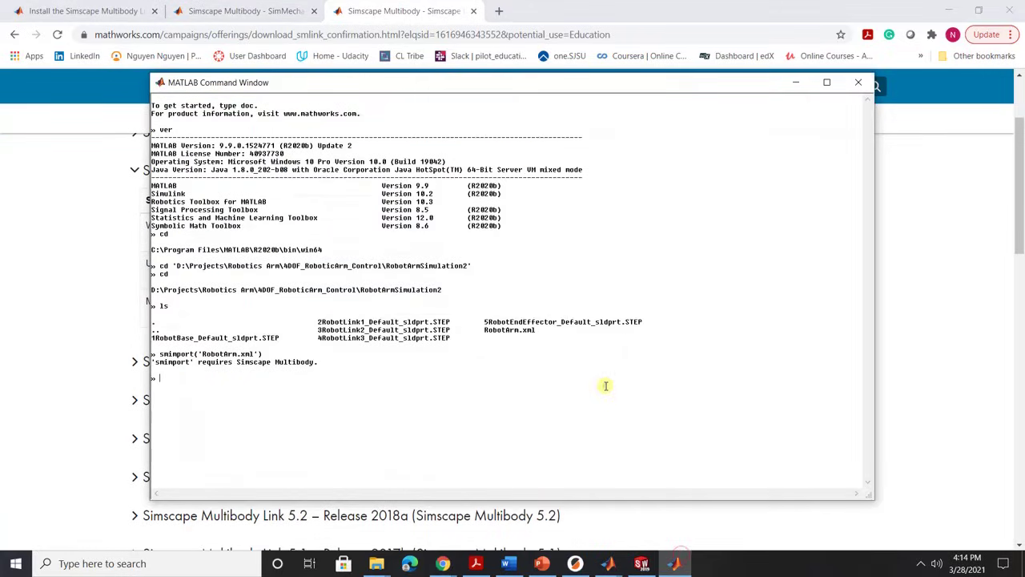
pyautogui.click(855, 83)
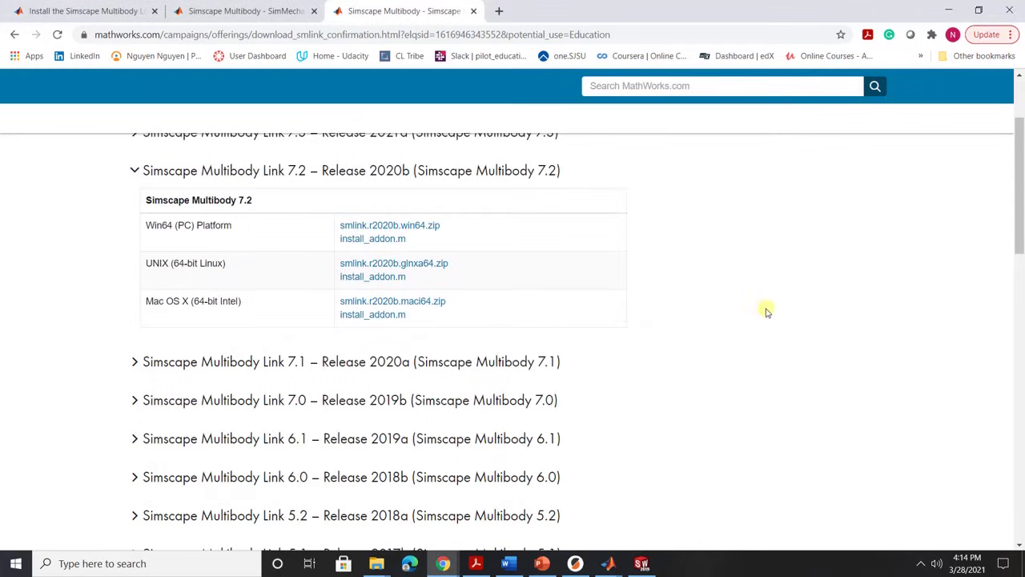
pyautogui.click(1021, 560)
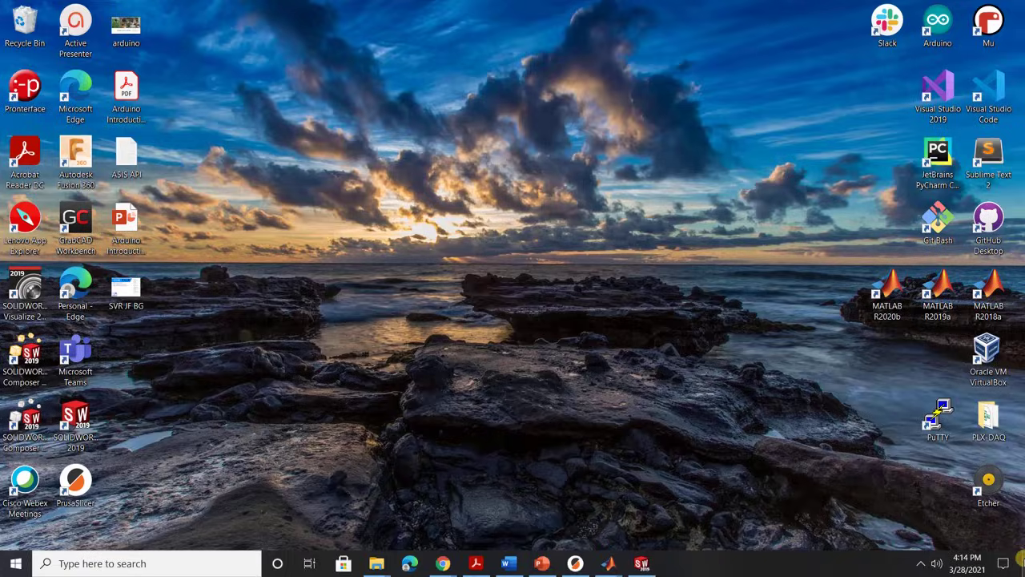
pyautogui.doubleClick(946, 291)
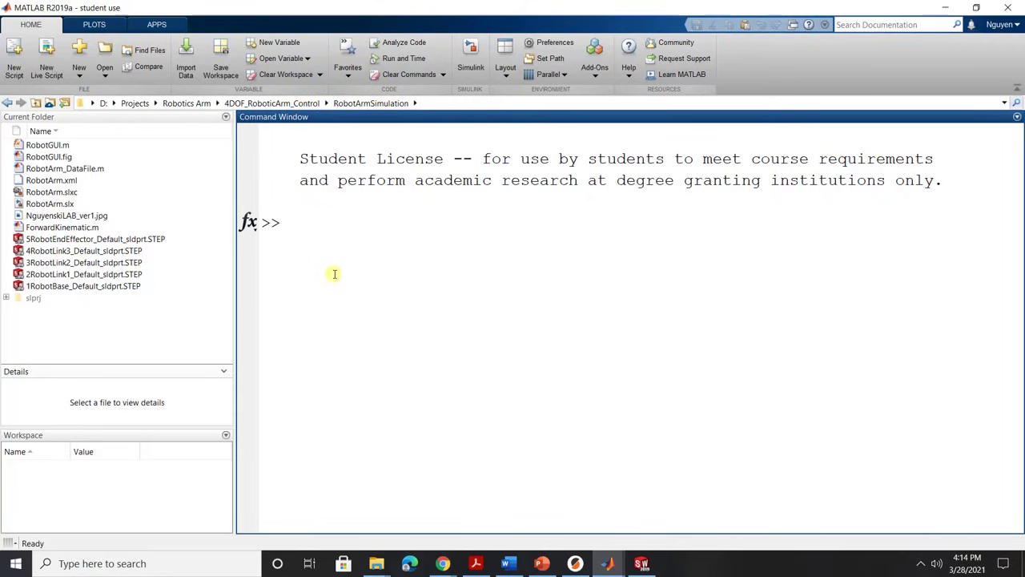
# cd into the pasted RobotArmSimulation2 path and run smimport('RobotArm.xml').
pyautogui.write("cd '")
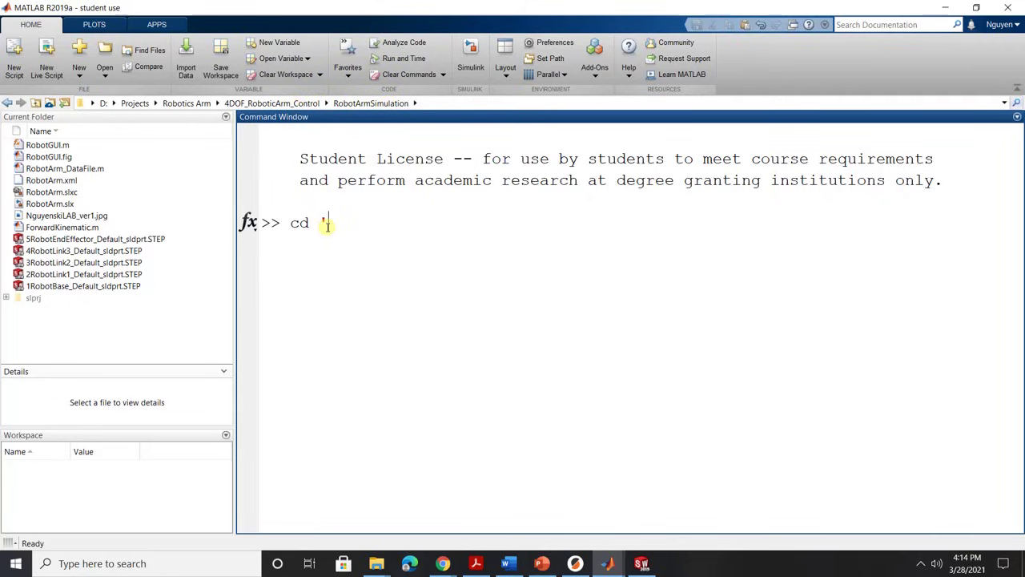
pyautogui.write('D:\\Projects\\Robotics Arm\\4DOF_RoboticArm_Control\\RobotArmSimulation2')
pyautogui.write("'")
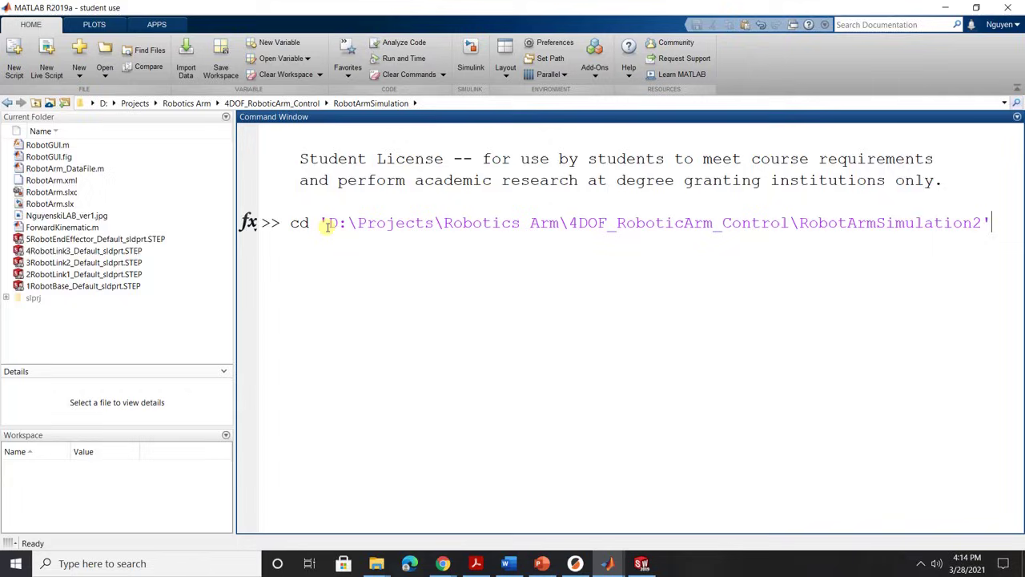
pyautogui.press('Return')
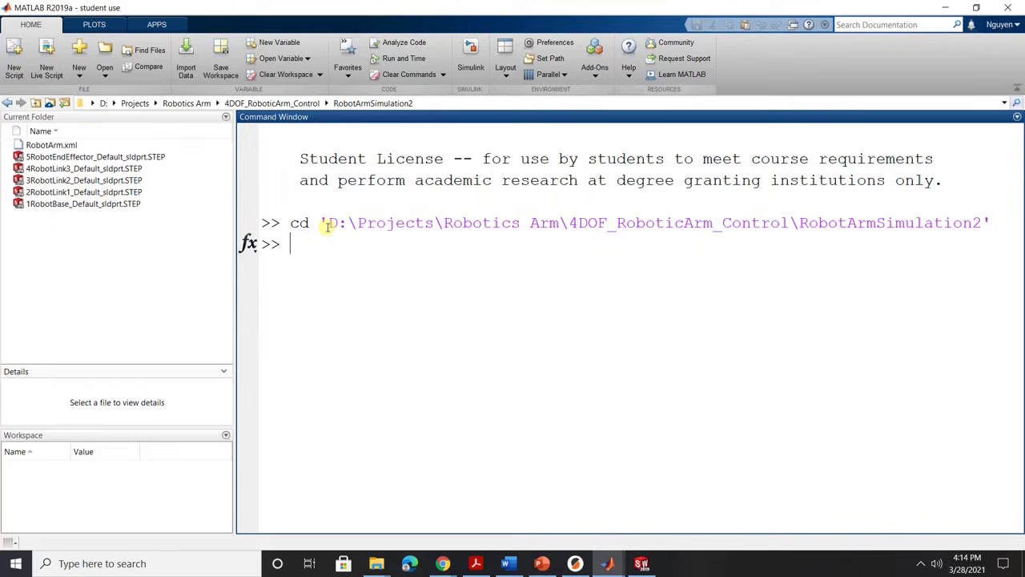
pyautogui.write('smi')
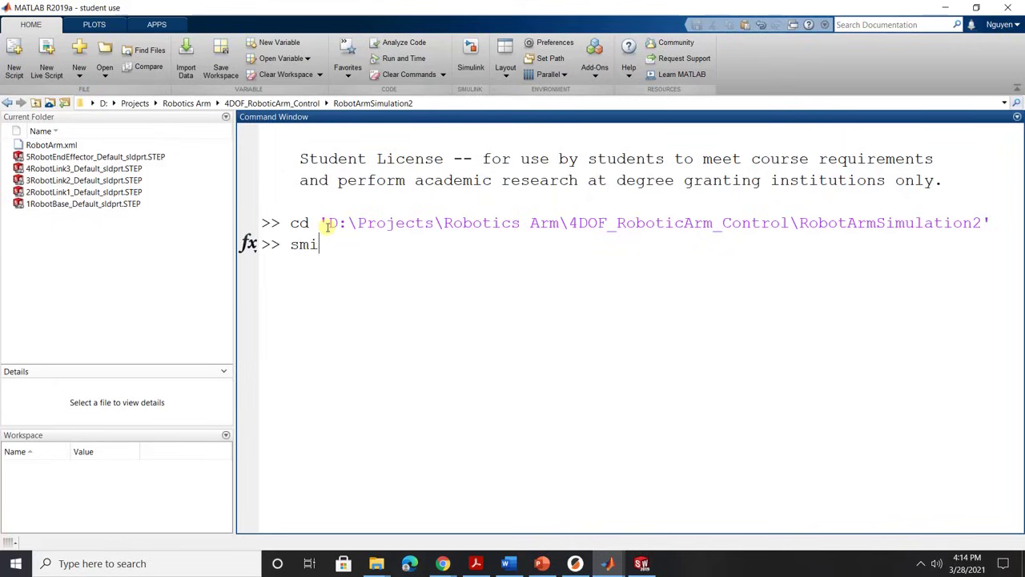
pyautogui.write("mport('Robo")
pyautogui.write('tArm.xml')
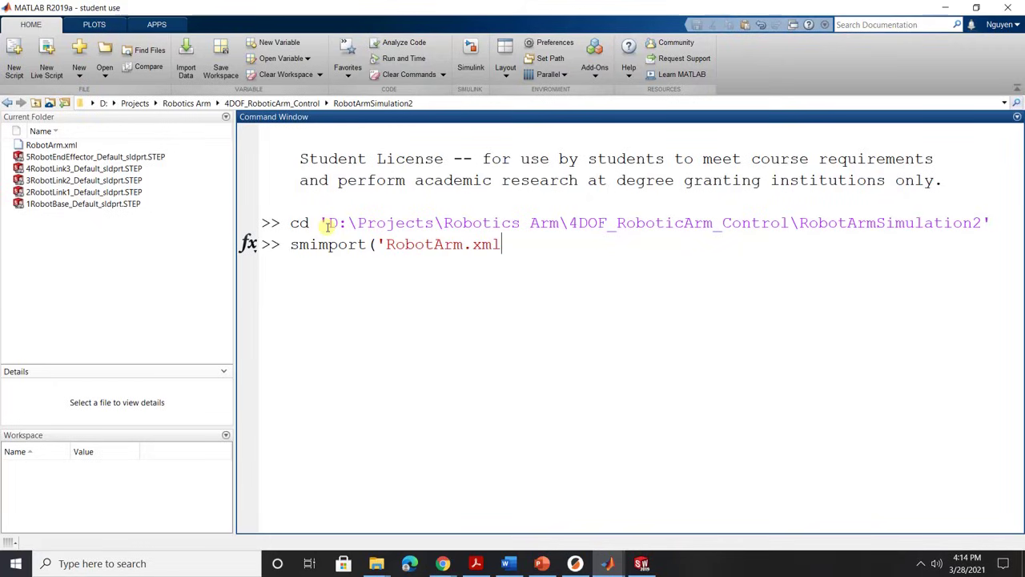
pyautogui.write("')")
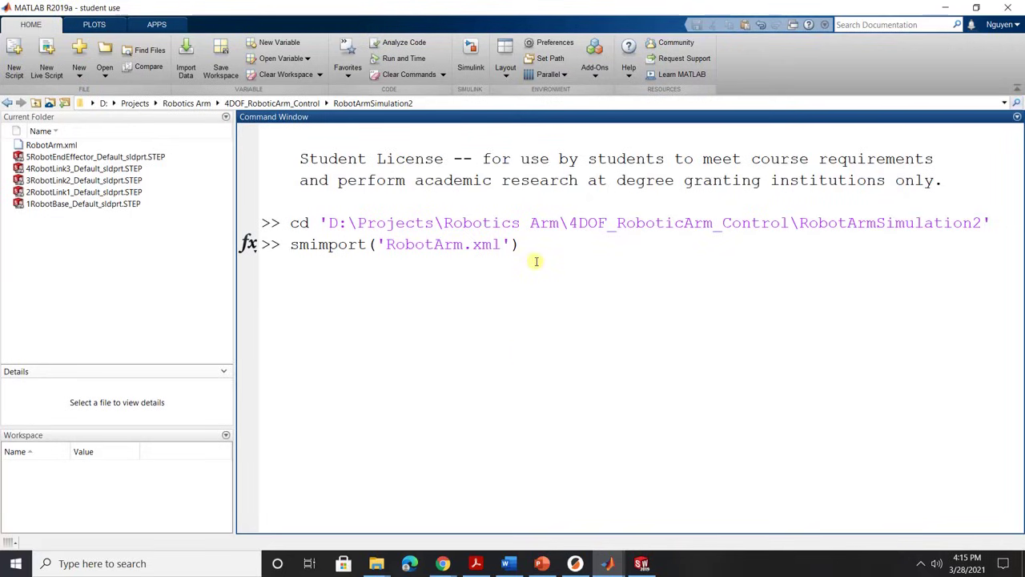
pyautogui.press('Return')
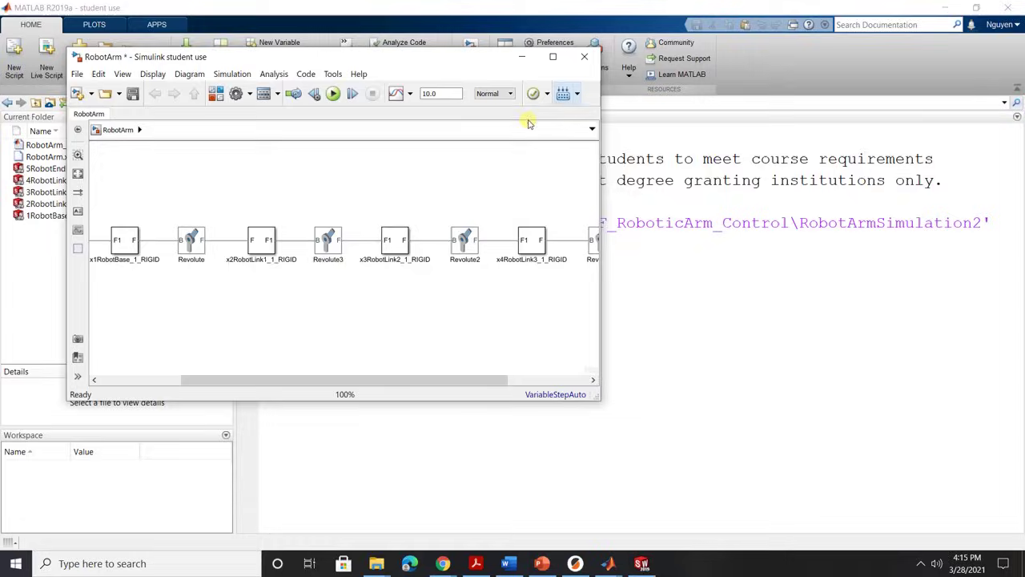
# Maximize and fit the RobotArm diagram, run the 10 s simulation, then close Mechanics Explorer.
pyautogui.click(552, 59)
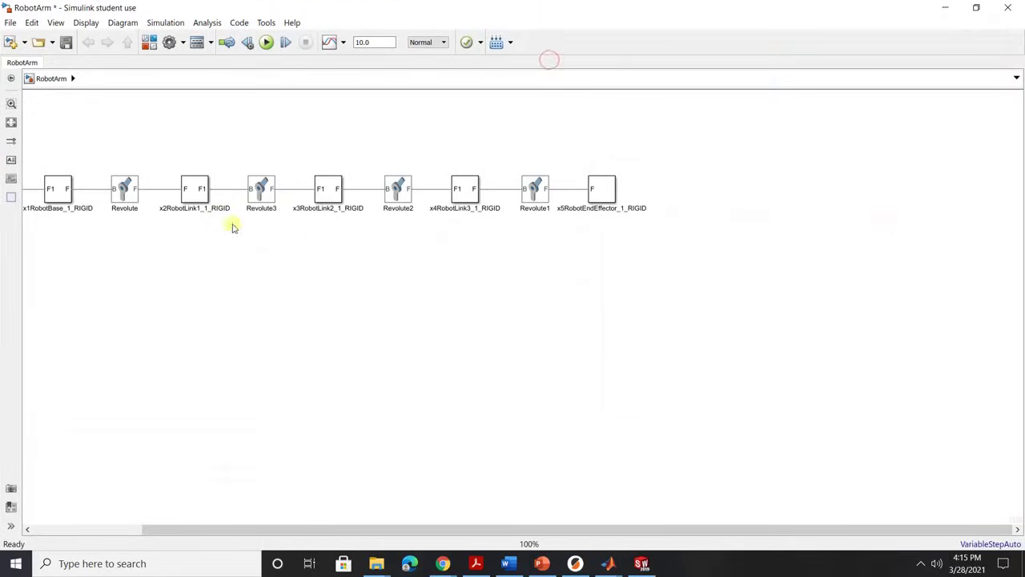
pyautogui.press('space')
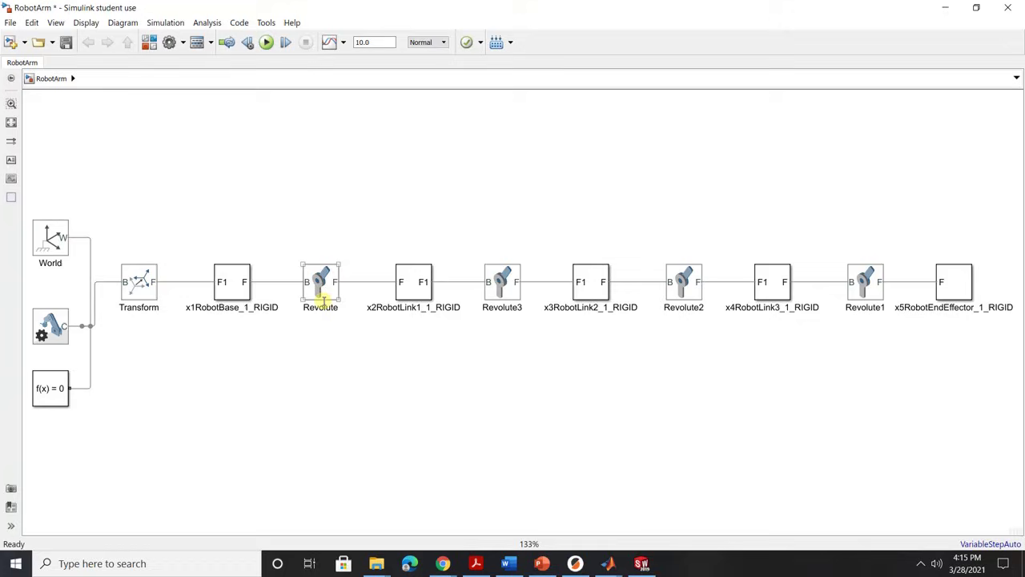
pyautogui.click(484, 299)
pyautogui.click(531, 302)
pyautogui.click(881, 299)
pyautogui.click(698, 473)
pyautogui.click(267, 43)
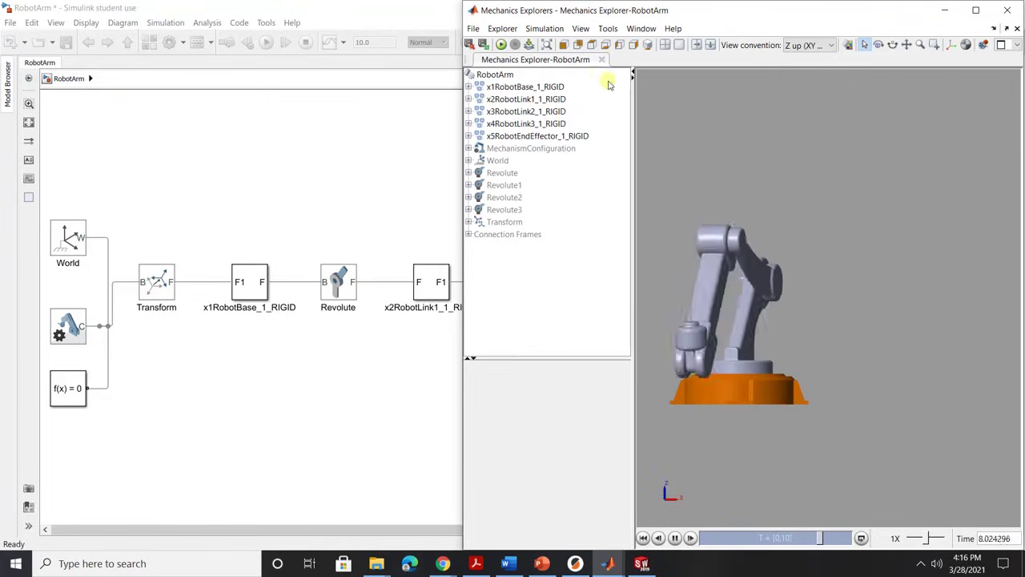
pyautogui.click(1007, 10)
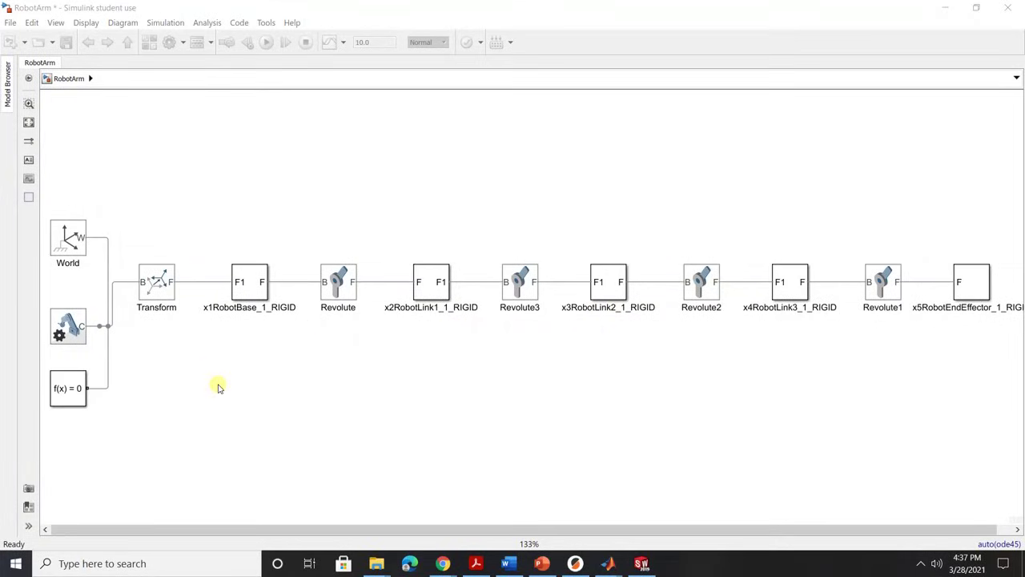
# Insert a Slider Gain block and set its slider range from -180 to 180.
pyautogui.doubleClick(218, 388)
pyautogui.write('s')
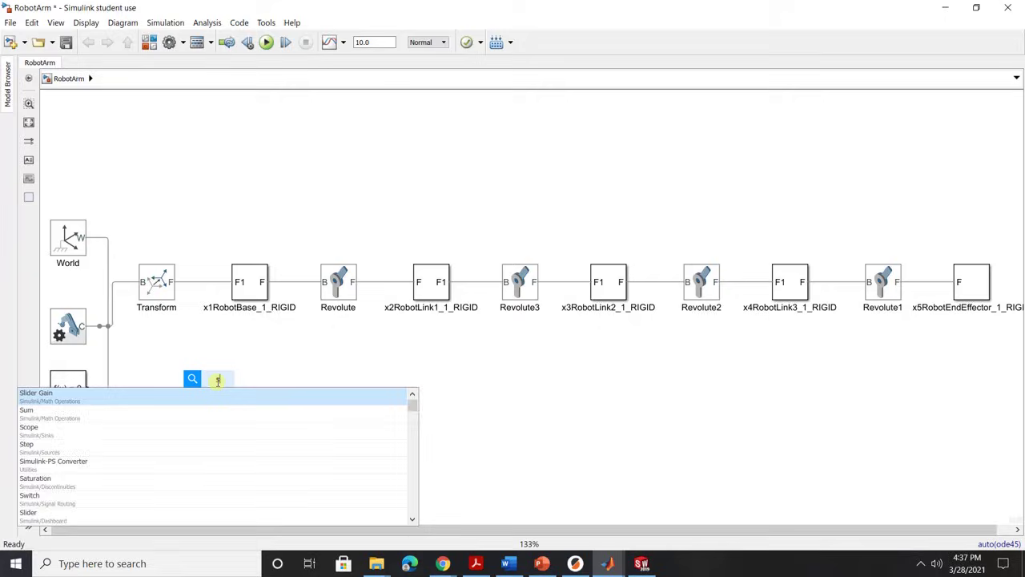
pyautogui.write('lider')
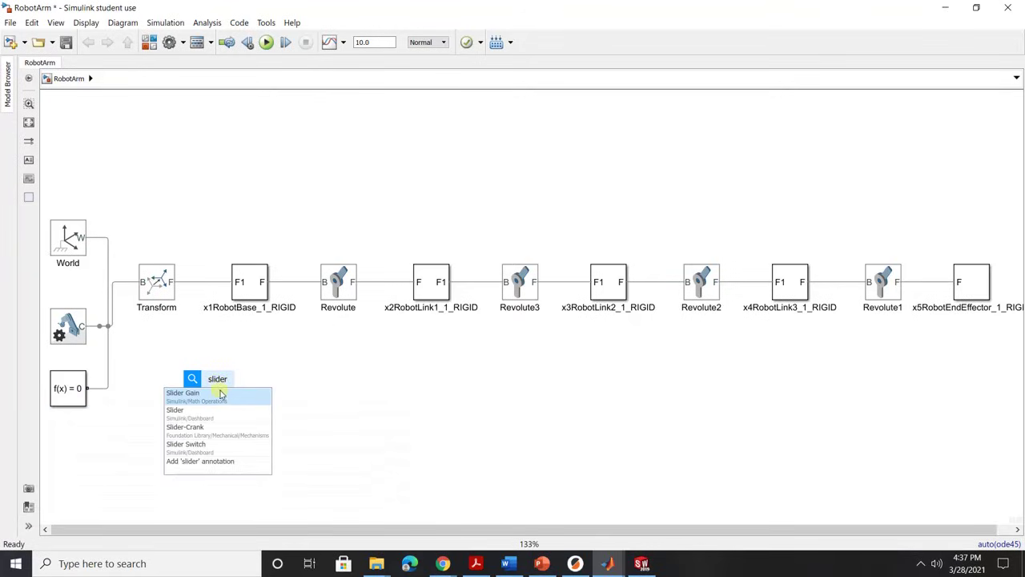
pyautogui.click(221, 395)
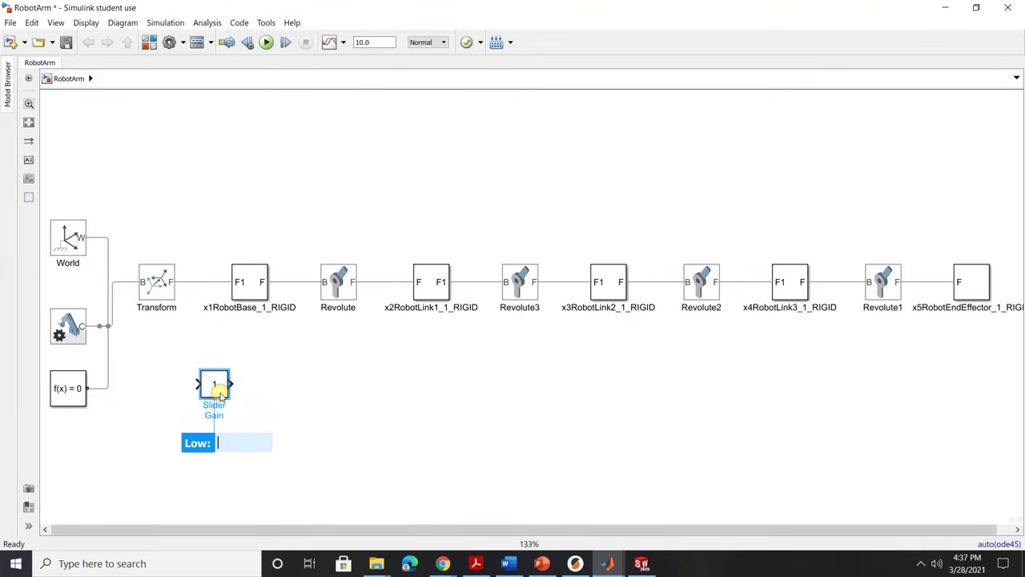
pyautogui.doubleClick(216, 385)
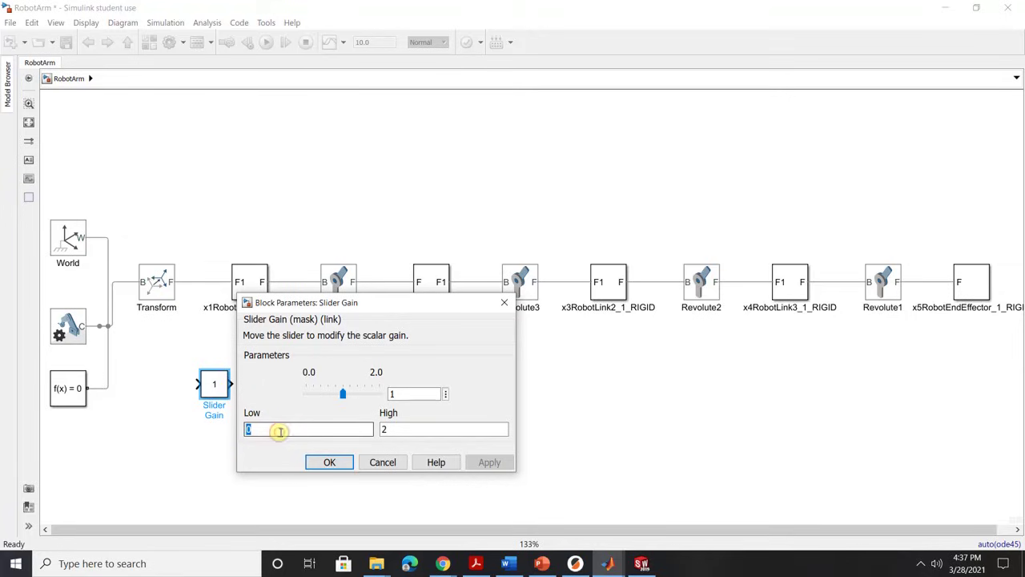
pyautogui.write('-1')
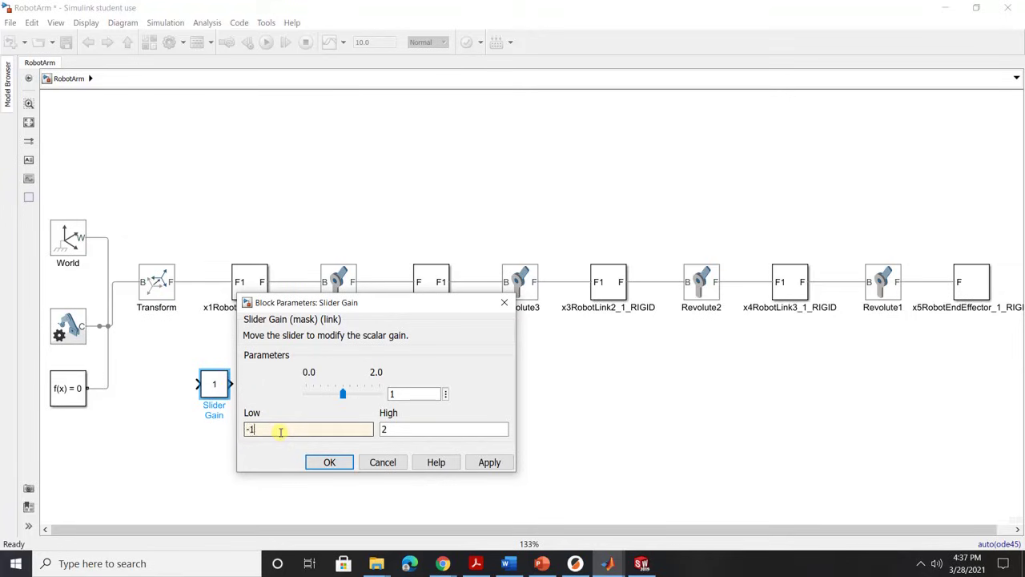
pyautogui.write('80')
pyautogui.doubleClick(407, 429)
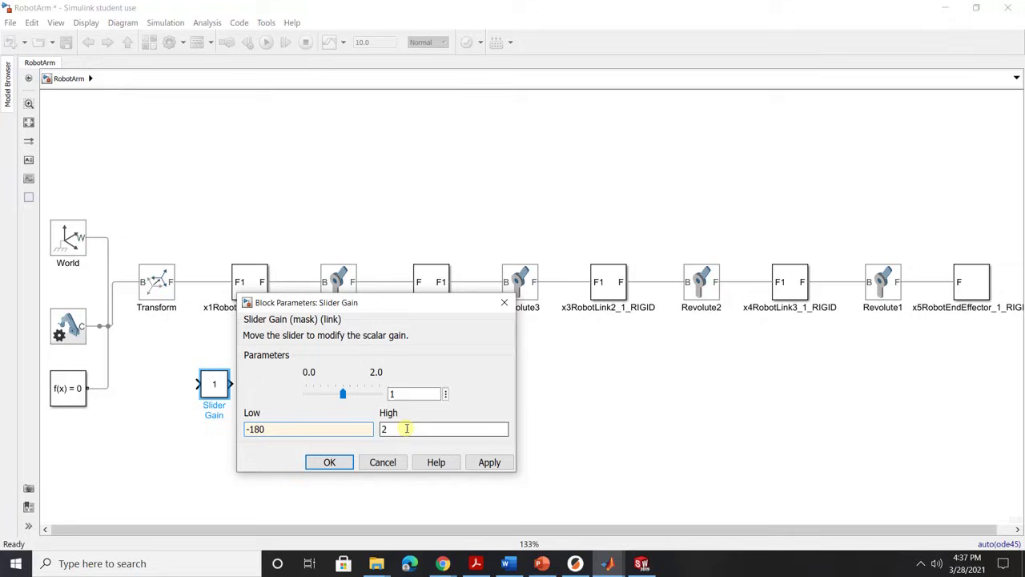
pyautogui.write('180')
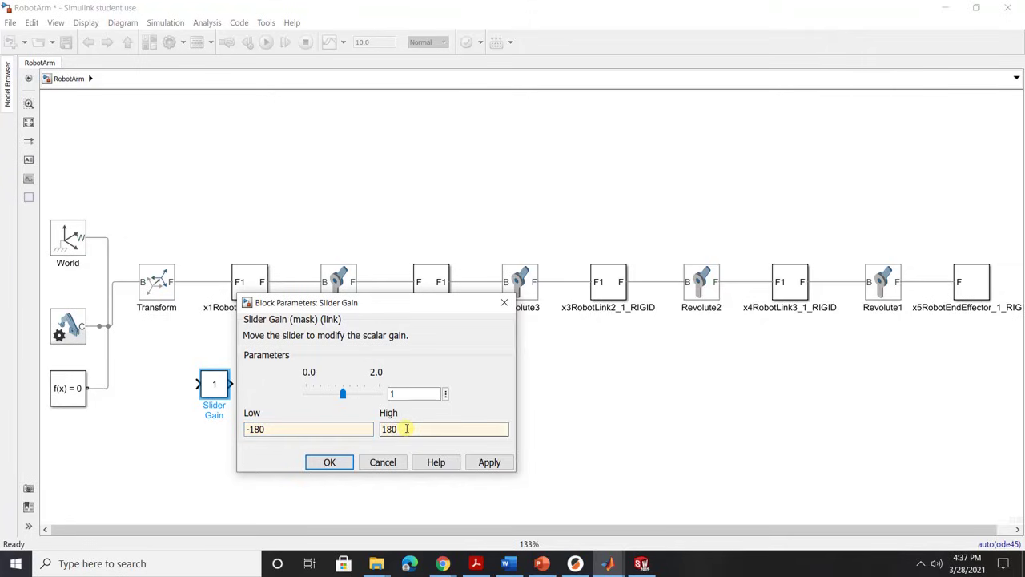
pyautogui.click(483, 462)
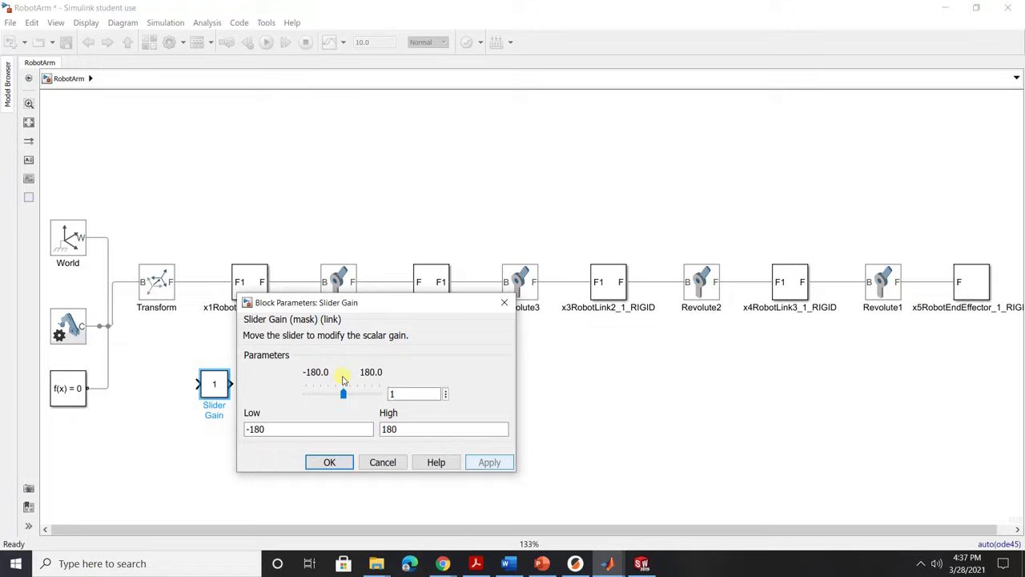
pyautogui.click(330, 461)
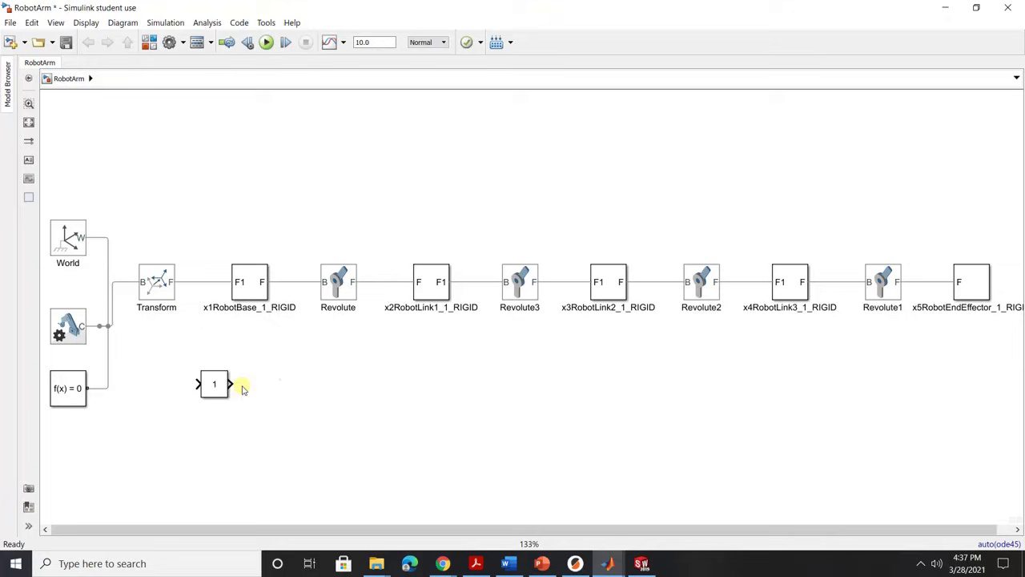
# Add a Gain block of pi/180 beside the Slider Gain and enlarge it so the value shows.
pyautogui.click(211, 370)
pyautogui.click(340, 294)
pyautogui.doubleClick(273, 382)
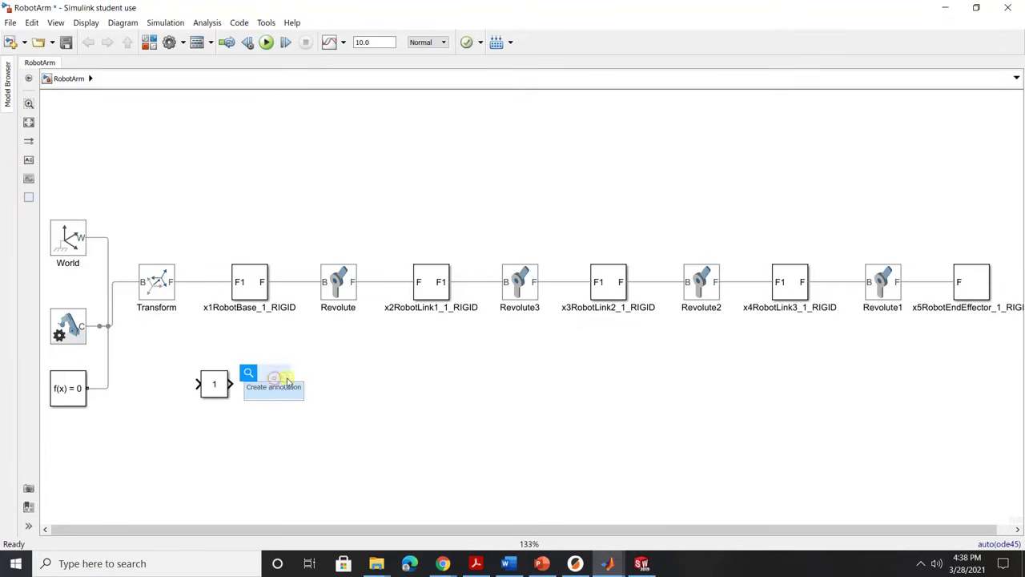
pyautogui.write('gain')
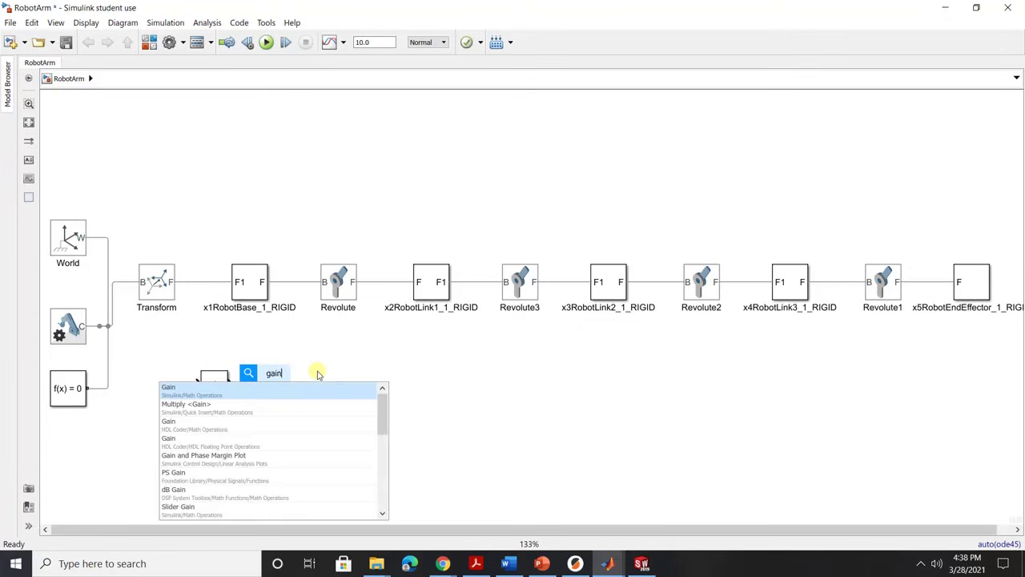
pyautogui.click(291, 392)
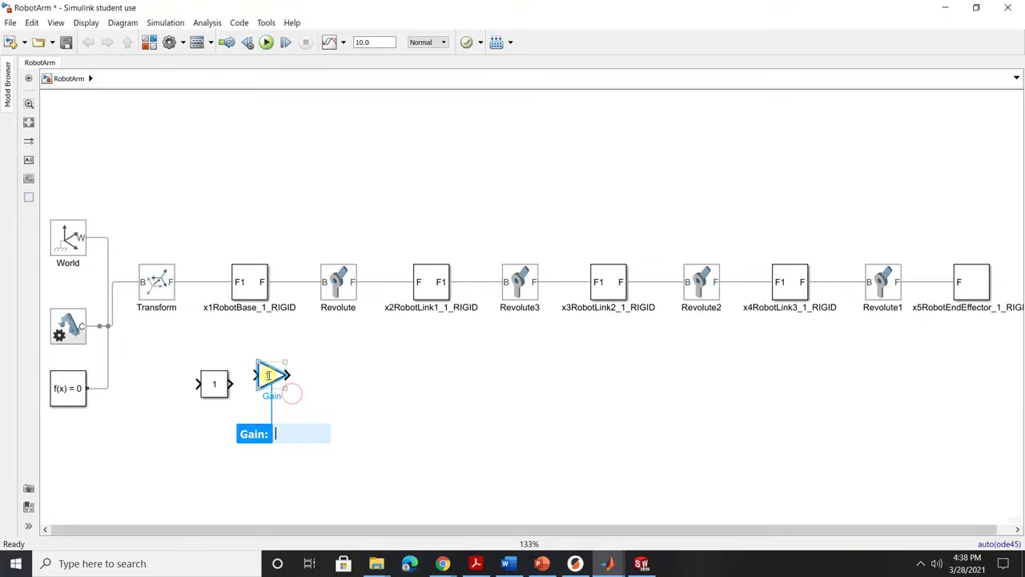
pyautogui.doubleClick(272, 376)
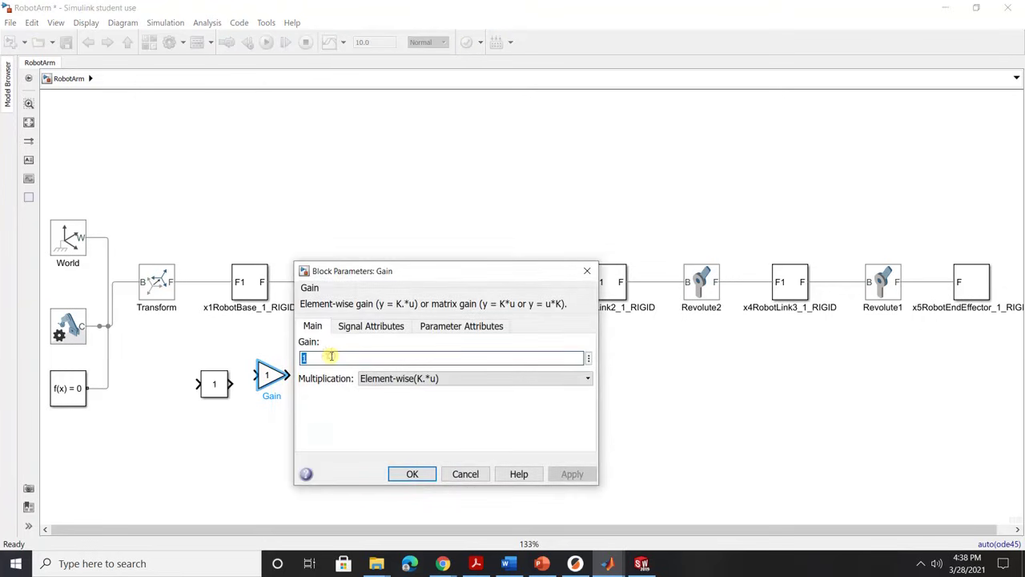
pyautogui.write('pi/180')
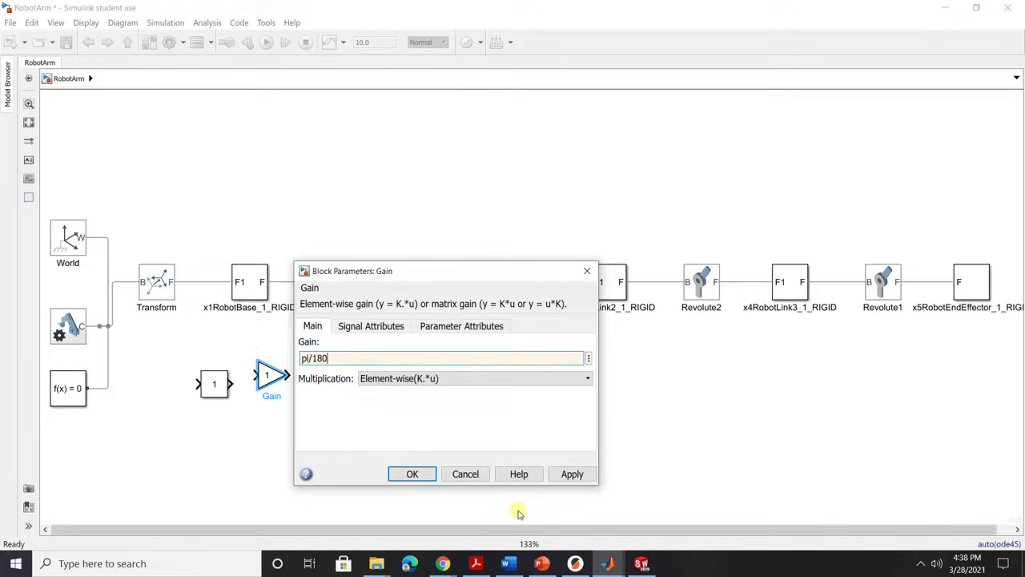
pyautogui.click(568, 474)
pyautogui.click(417, 474)
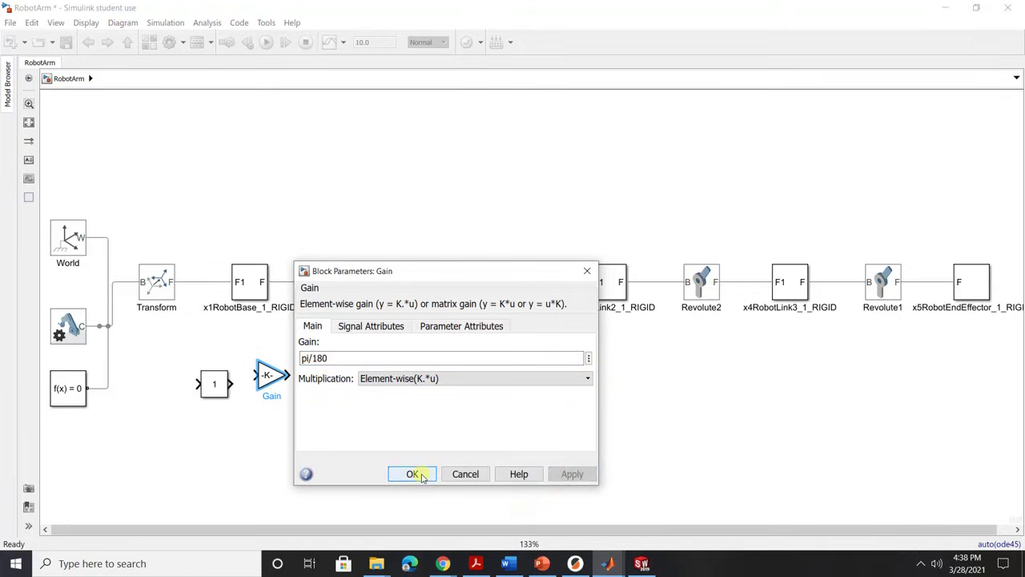
pyautogui.moveTo(259, 363); pyautogui.dragTo(251, 365)
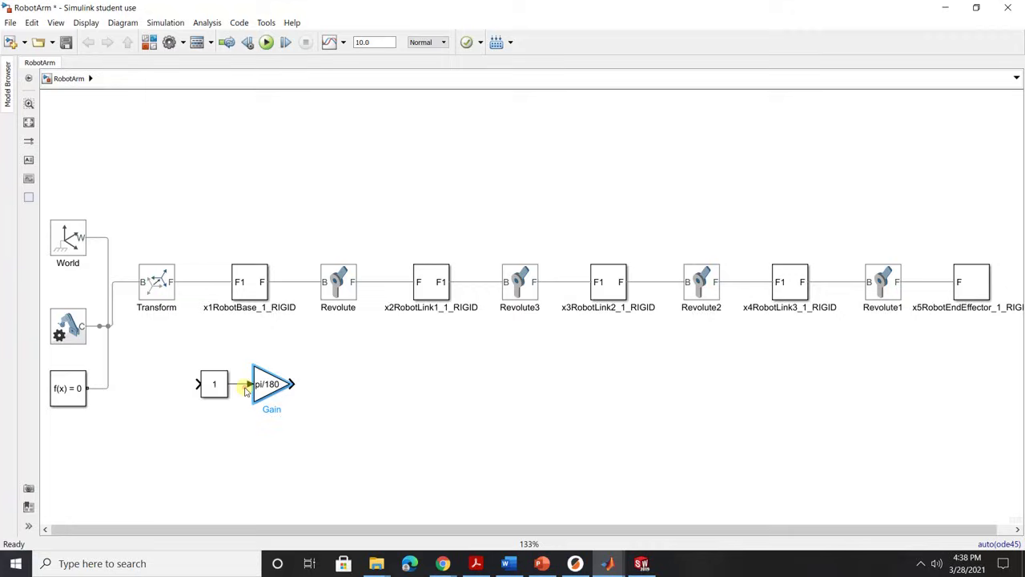
pyautogui.click(243, 428)
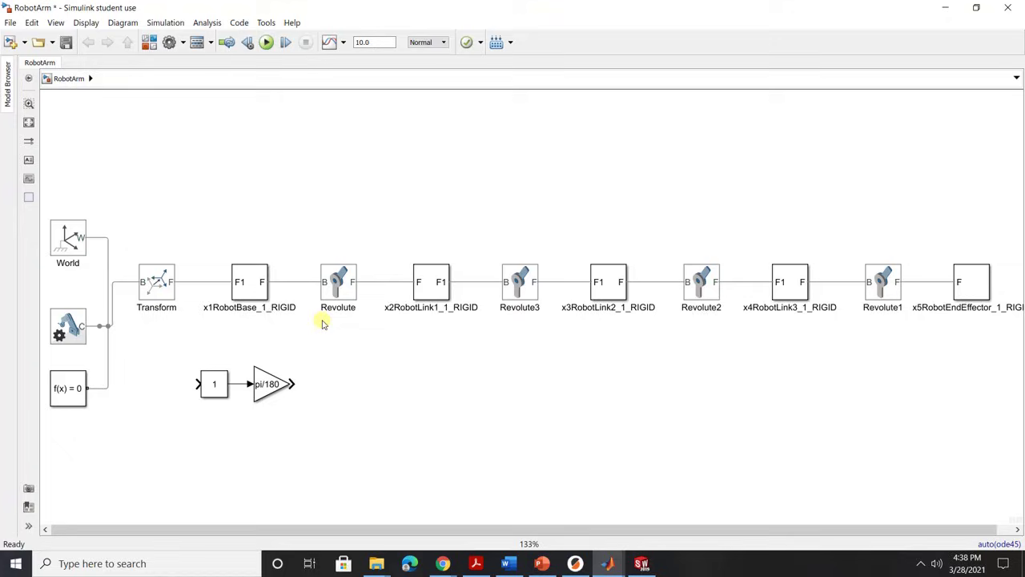
# Set the Revolute joint's Actuation Motion to Provided by Input.
pyautogui.moveTo(296, 385); pyautogui.dragTo(304, 387)
pyautogui.click(346, 290)
pyautogui.doubleClick(339, 284)
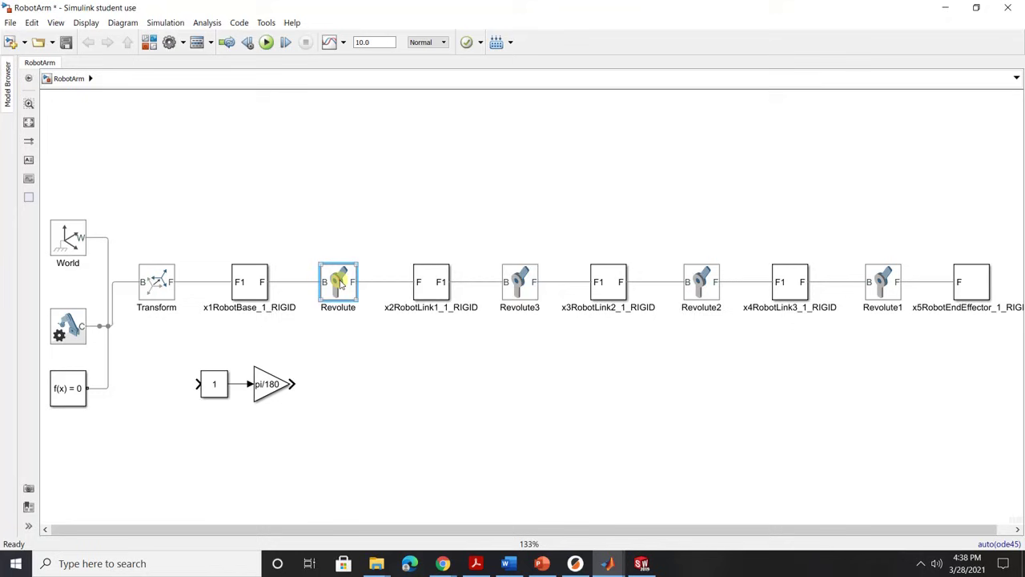
pyautogui.click(298, 277)
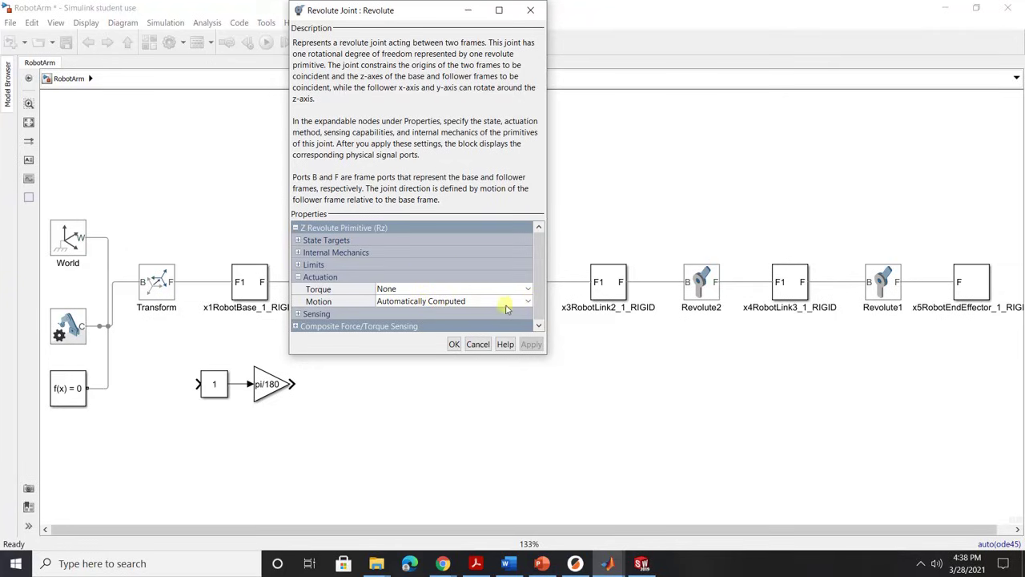
pyautogui.click(528, 301)
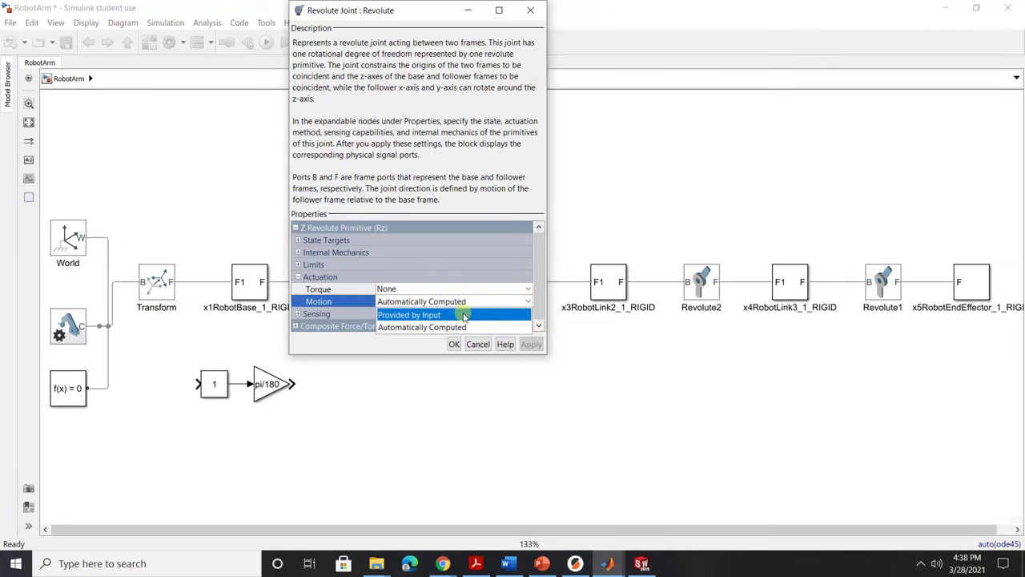
pyautogui.click(462, 313)
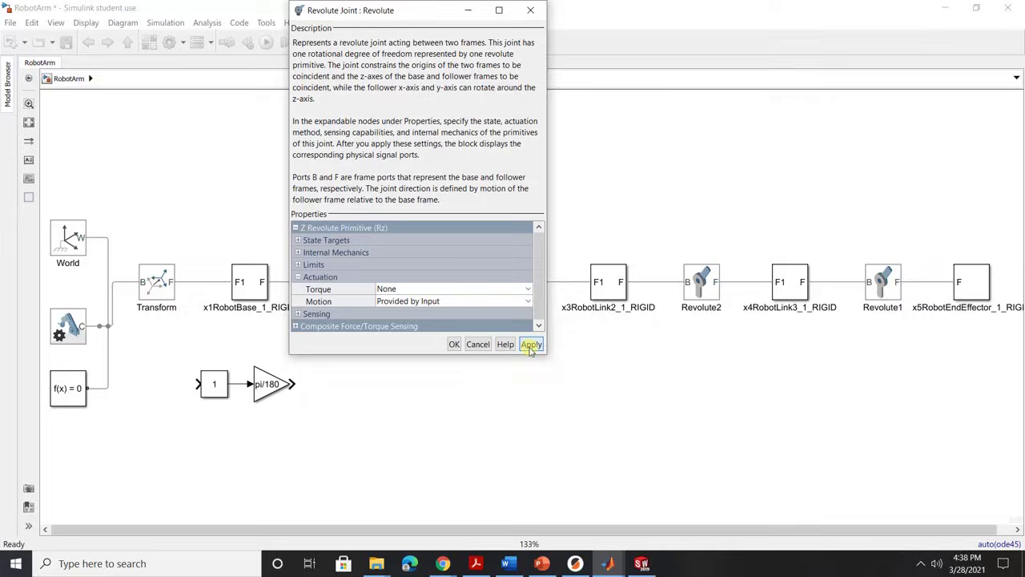
pyautogui.click(530, 345)
pyautogui.click(454, 345)
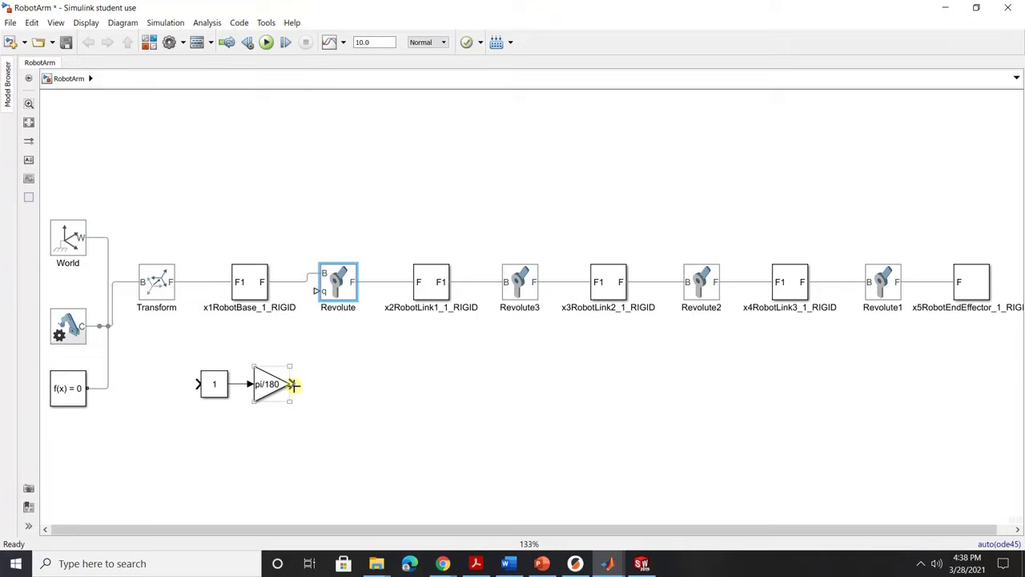
# Nudge the 1 and pi/180 gain blocks left, leaving the Gain output unwired.
pyautogui.moveTo(319, 349); pyautogui.dragTo(190, 392)
pyautogui.moveTo(275, 390); pyautogui.dragTo(323, 334)
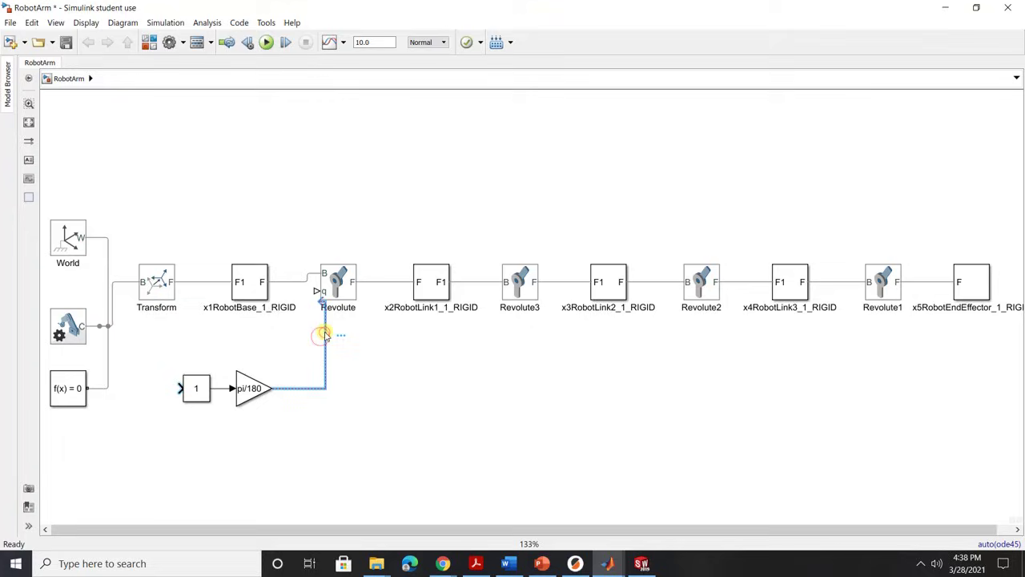
pyautogui.press('Delete')
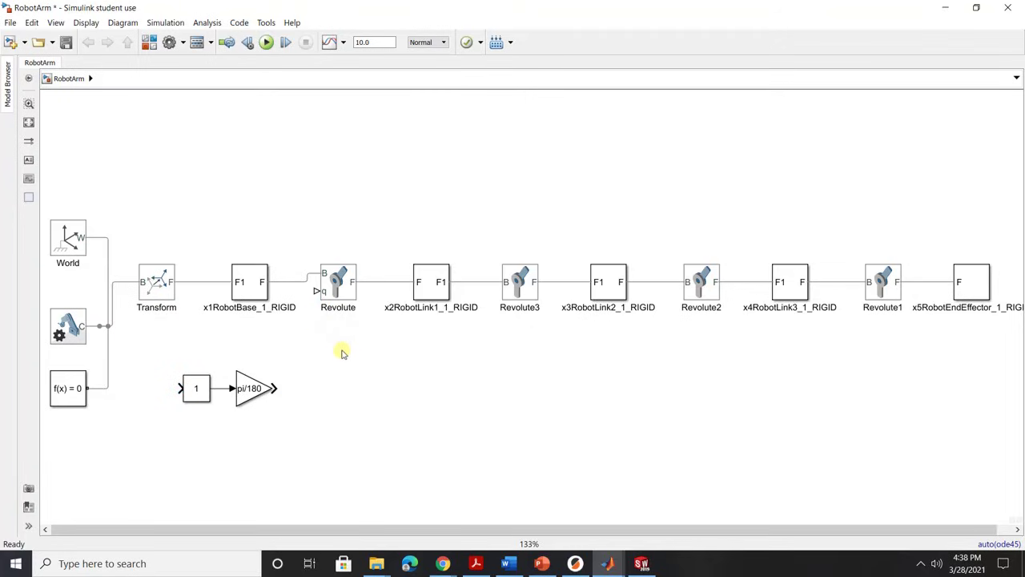
pyautogui.click(343, 277)
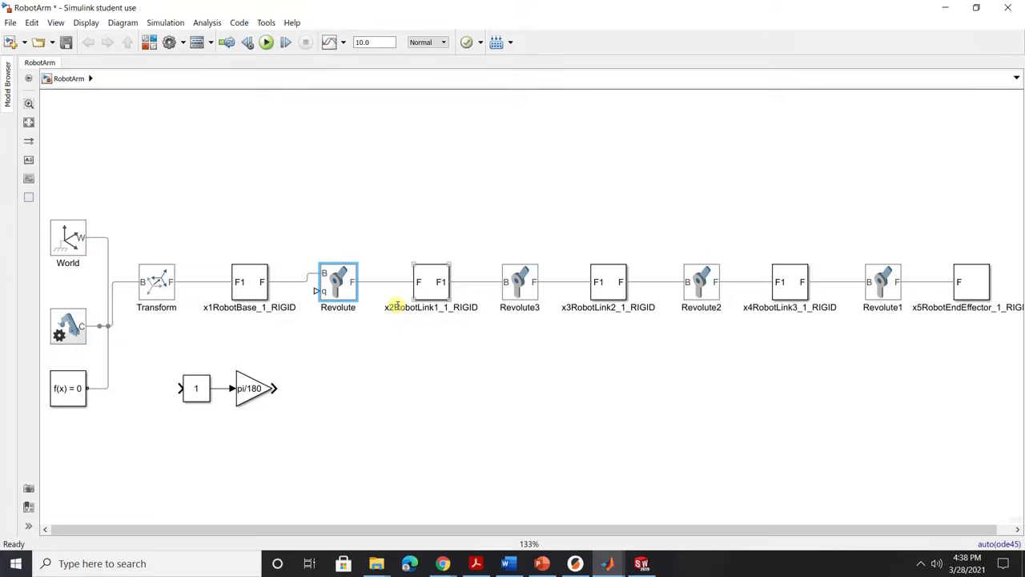
# Place a Simulink-PS Converter after the pi/180 Gain and wire it to Revolute's q input.
pyautogui.doubleClick(316, 383)
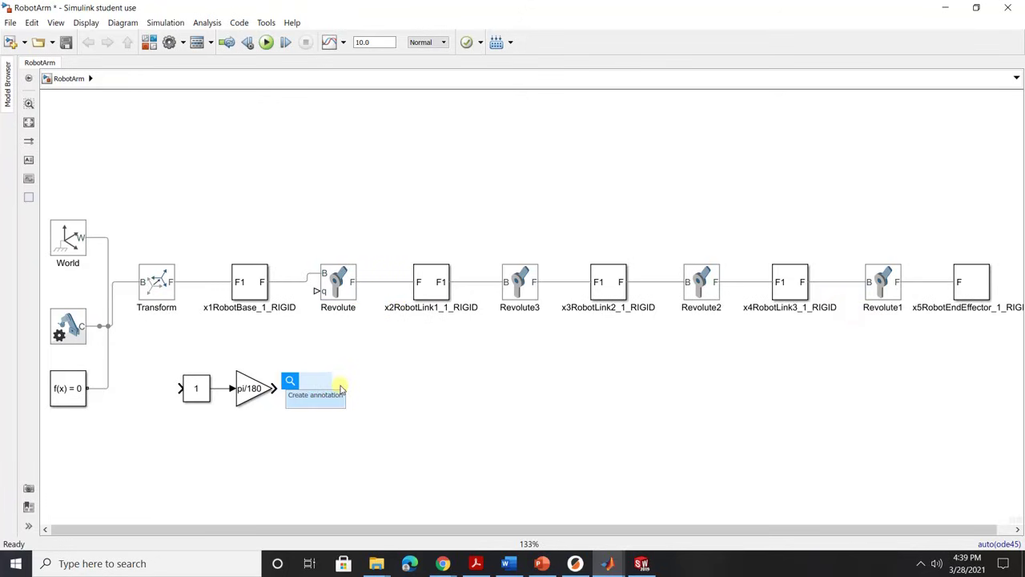
pyautogui.write('simul')
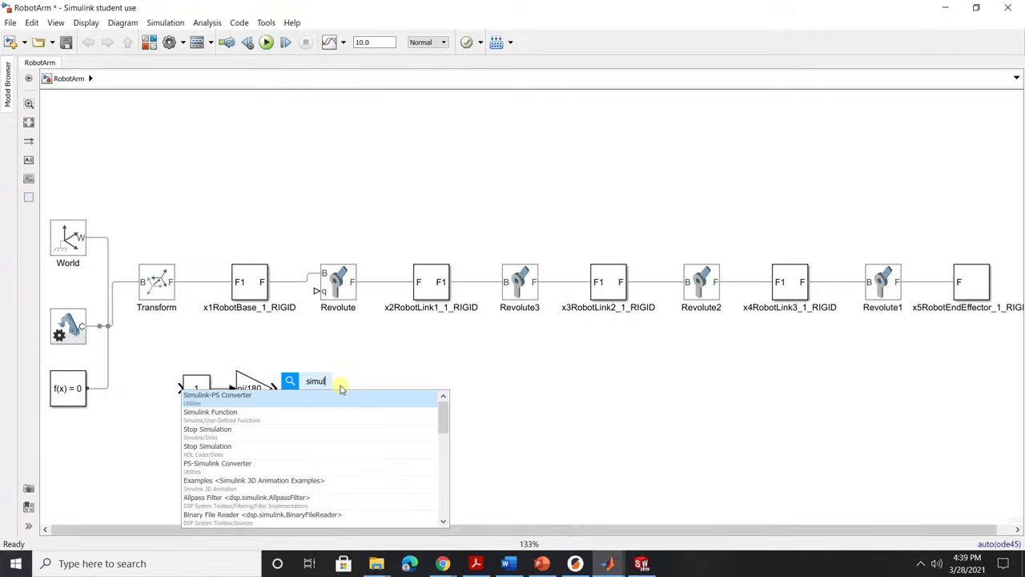
pyautogui.click(223, 398)
pyautogui.moveTo(320, 417)
pyautogui.mouseDown()
pyautogui.moveTo(304, 403)
pyautogui.moveTo(316, 292)
pyautogui.mouseUp()
pyautogui.click(327, 426)
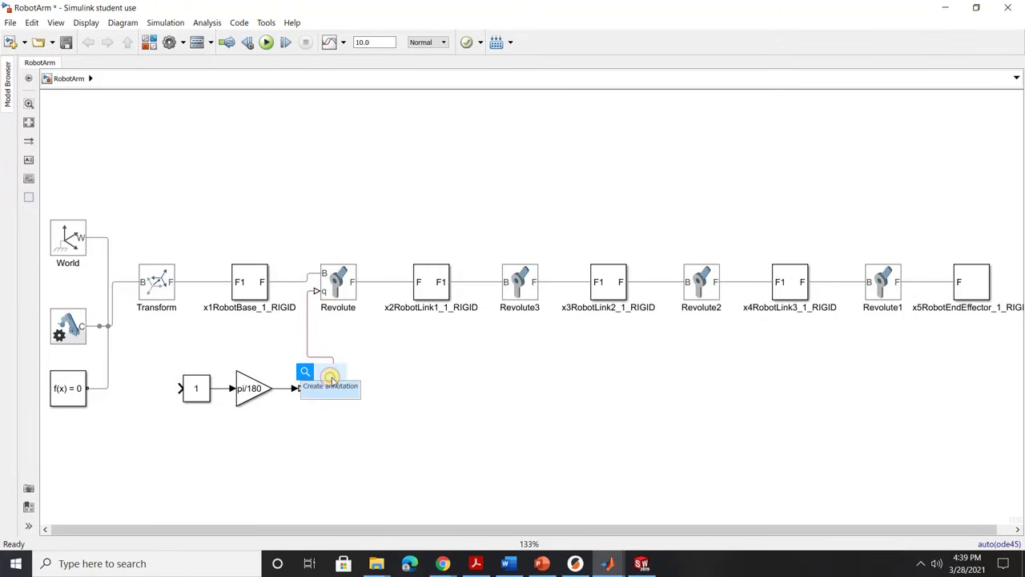
pyautogui.moveTo(336, 367); pyautogui.dragTo(322, 371)
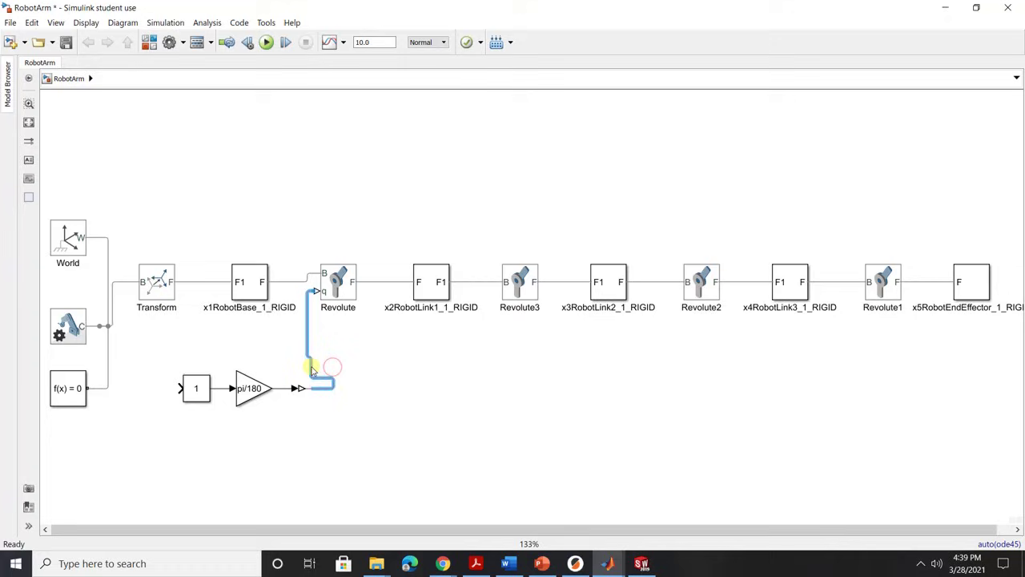
pyautogui.moveTo(312, 370); pyautogui.dragTo(323, 370)
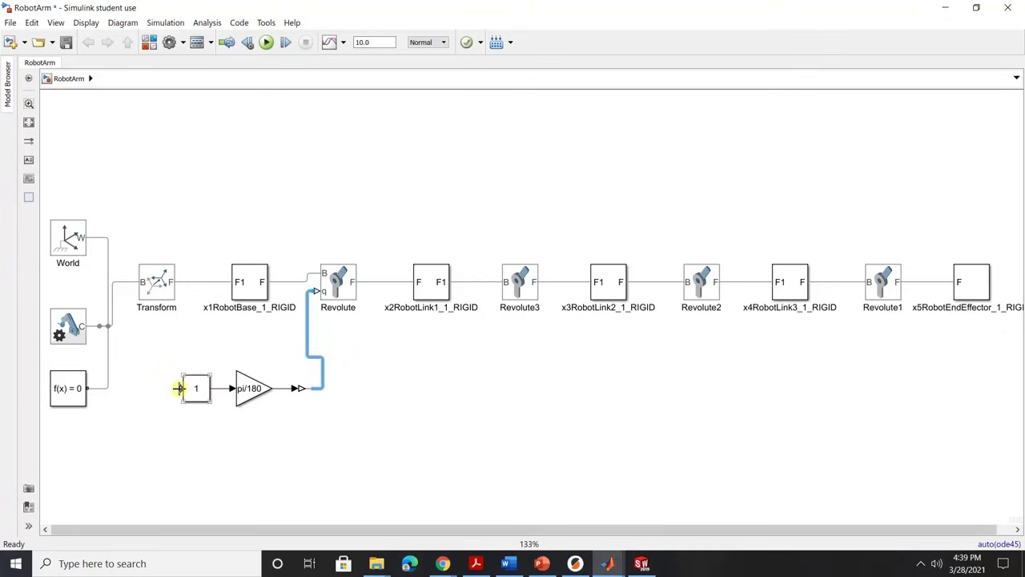
# Add a Constant block of value 1 to the left of the Slider Gain so it feeds it.
pyautogui.doubleClick(156, 454)
pyautogui.write('cons')
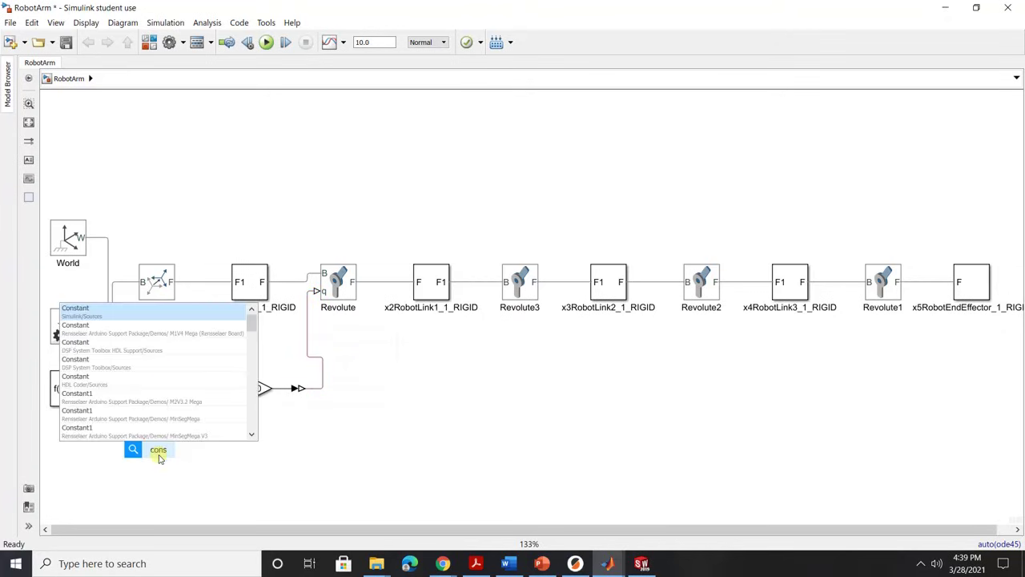
pyautogui.press('Return')
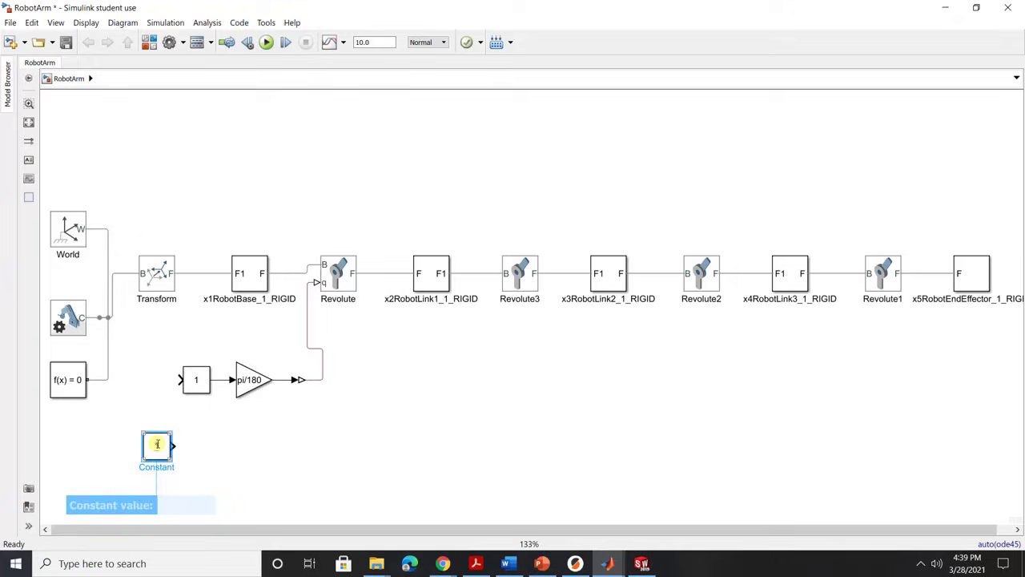
pyautogui.moveTo(157, 443); pyautogui.dragTo(139, 382)
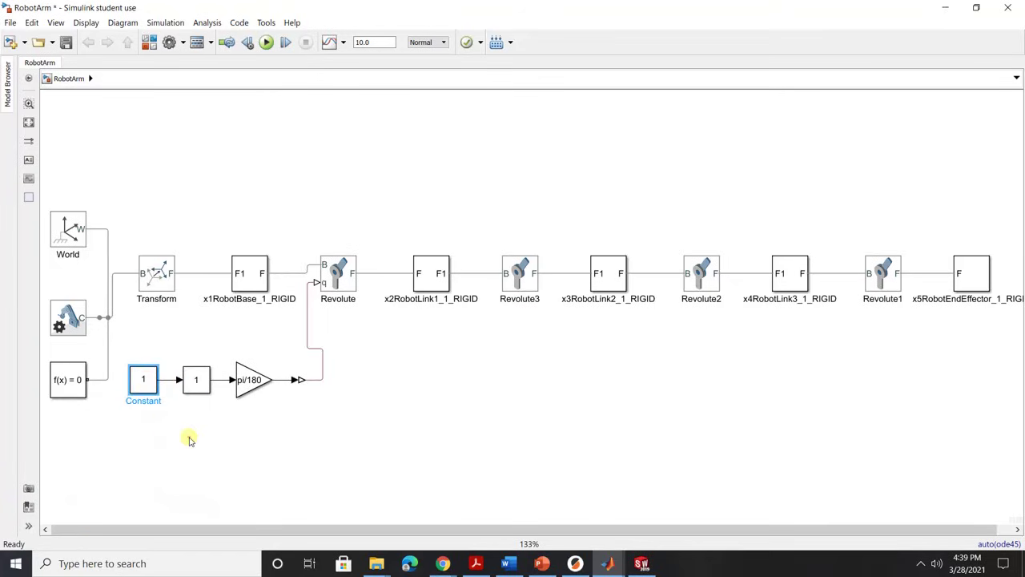
pyautogui.click(189, 439)
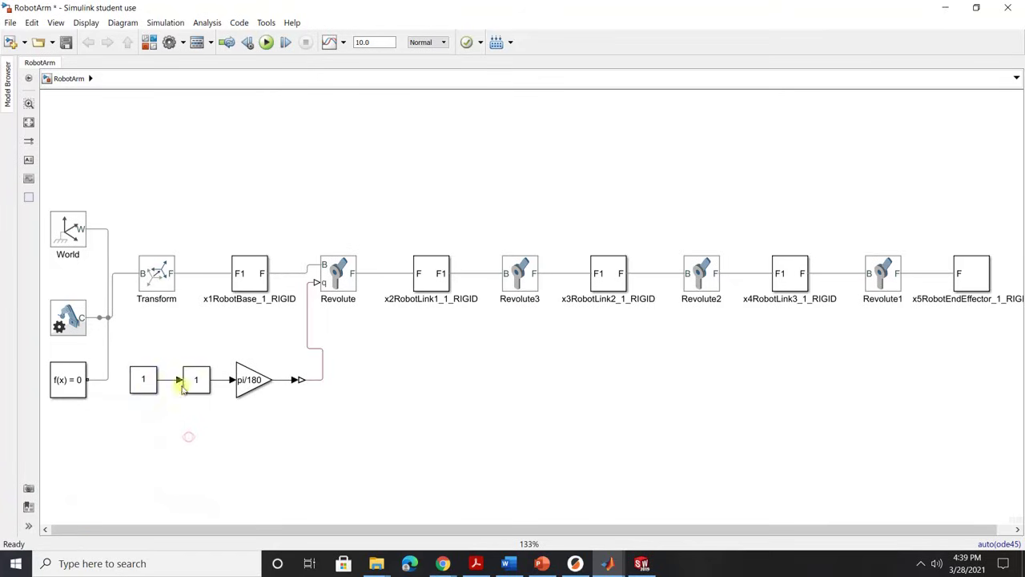
pyautogui.click(141, 385)
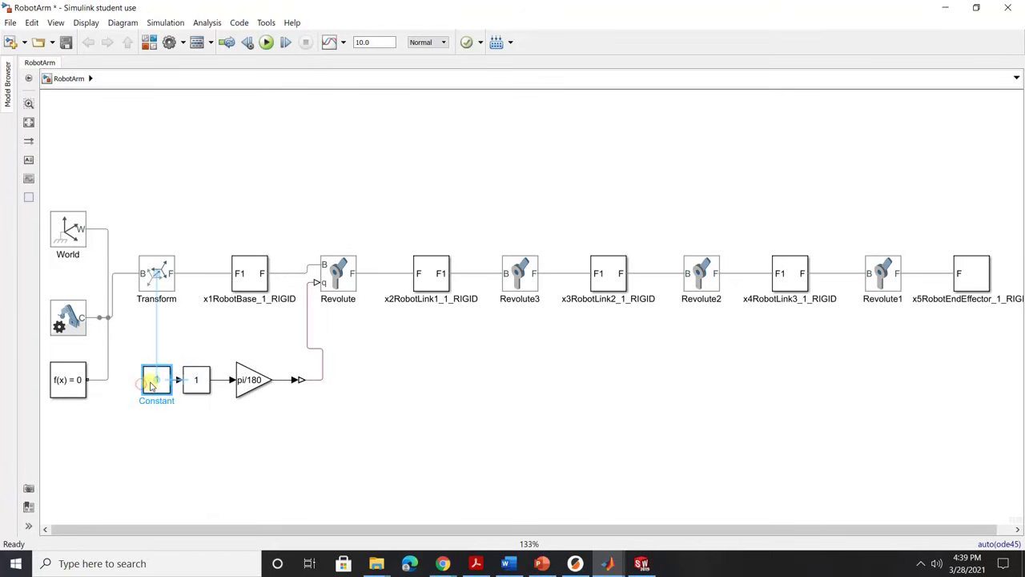
pyautogui.click(195, 471)
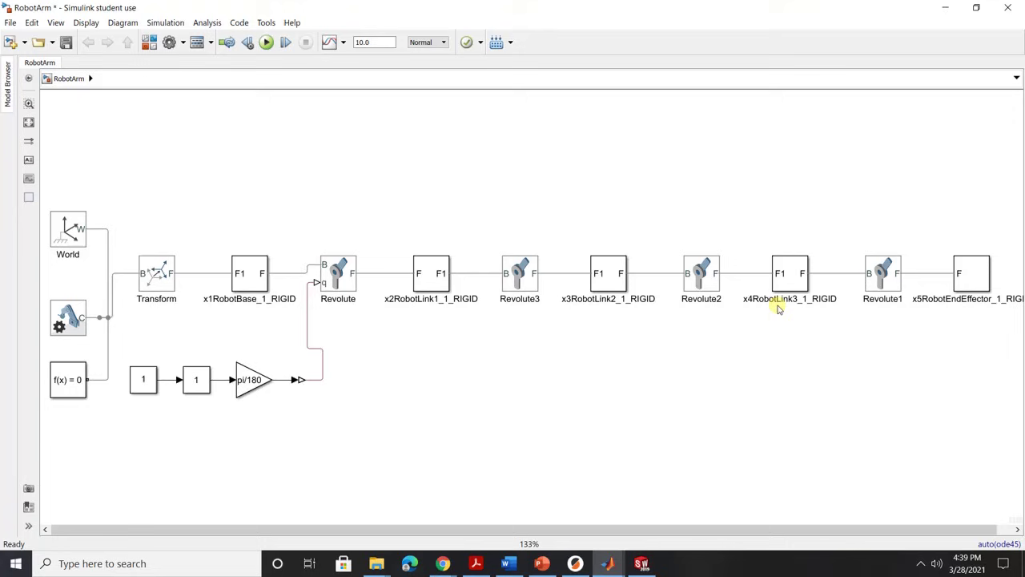
# Set Revolute3's Actuation Motion to Provided by Input.
pyautogui.click(521, 282)
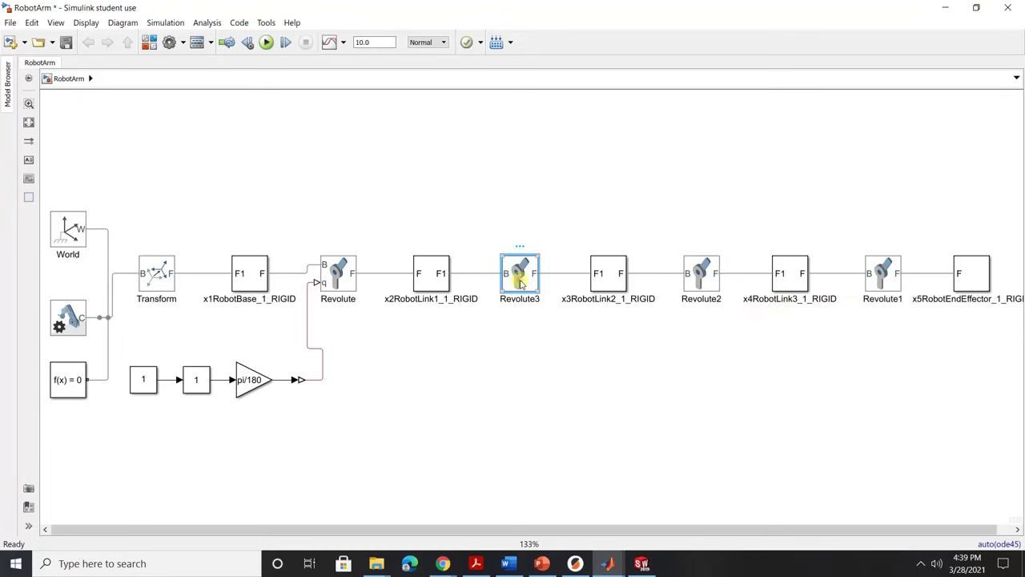
pyautogui.doubleClick(522, 279)
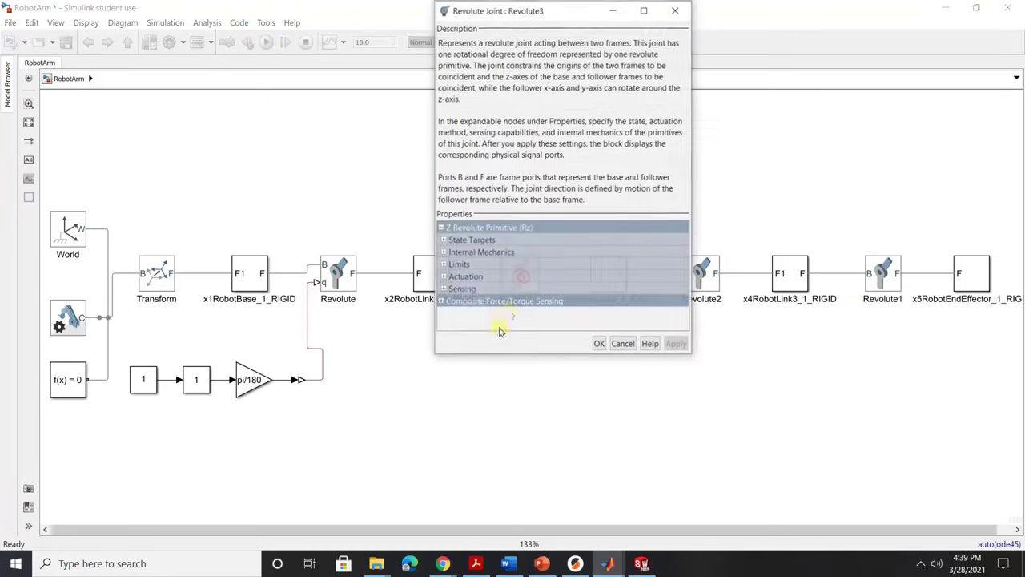
pyautogui.click(444, 277)
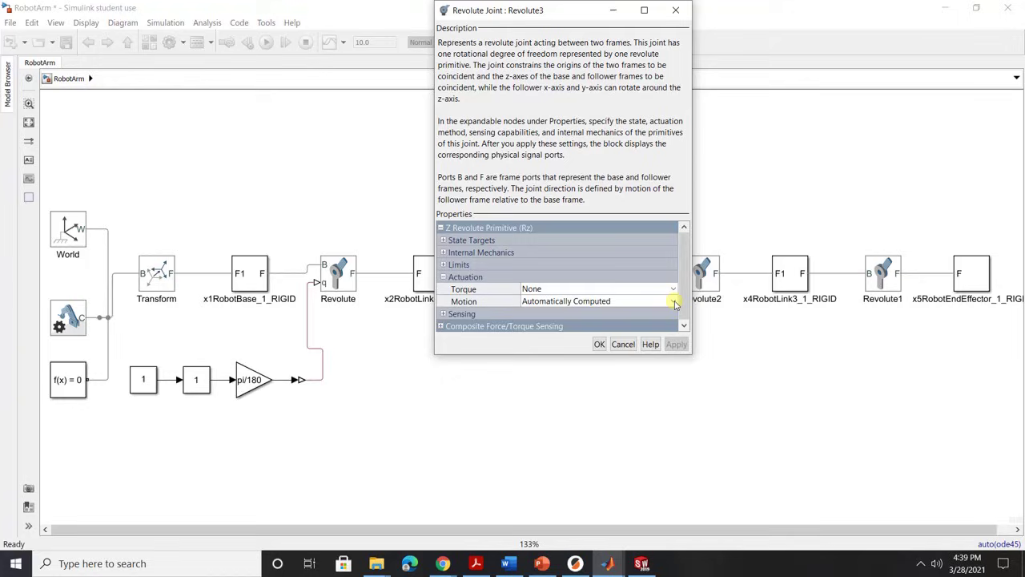
pyautogui.click(674, 301)
pyautogui.click(647, 316)
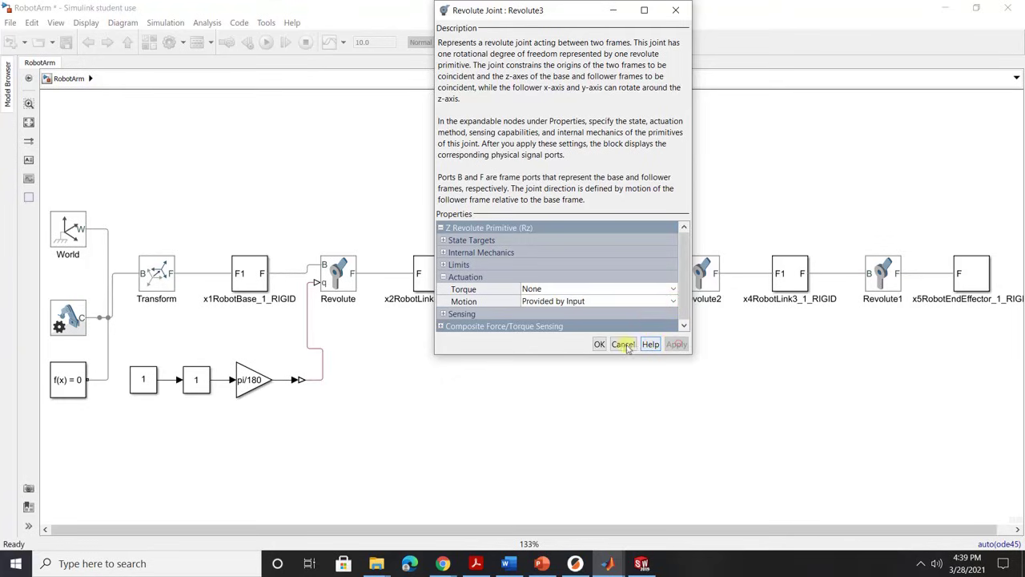
pyautogui.click(599, 344)
# Set Revolute2's Actuation Motion to Provided by Input.
pyautogui.doubleClick(705, 272)
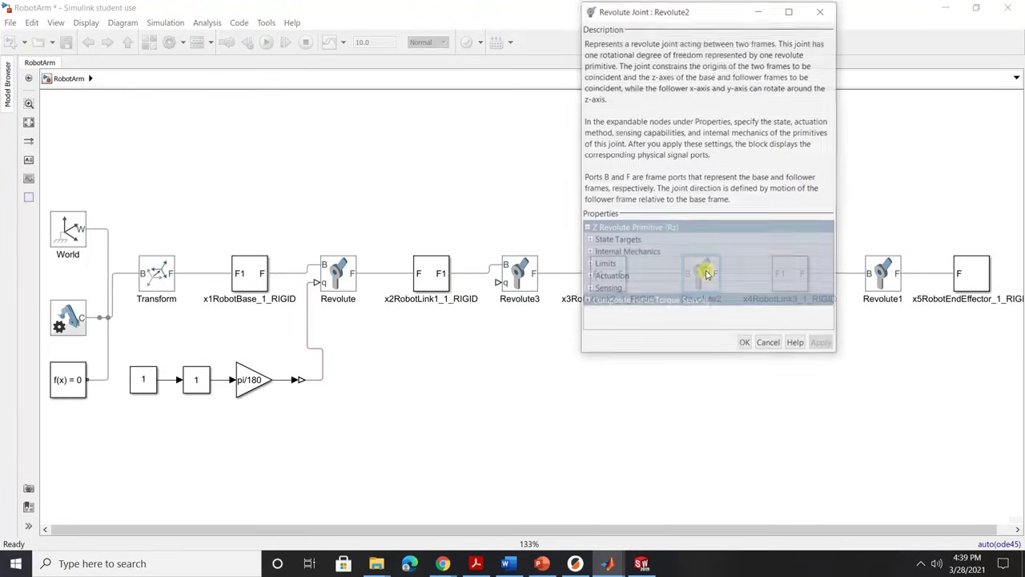
pyautogui.click(590, 277)
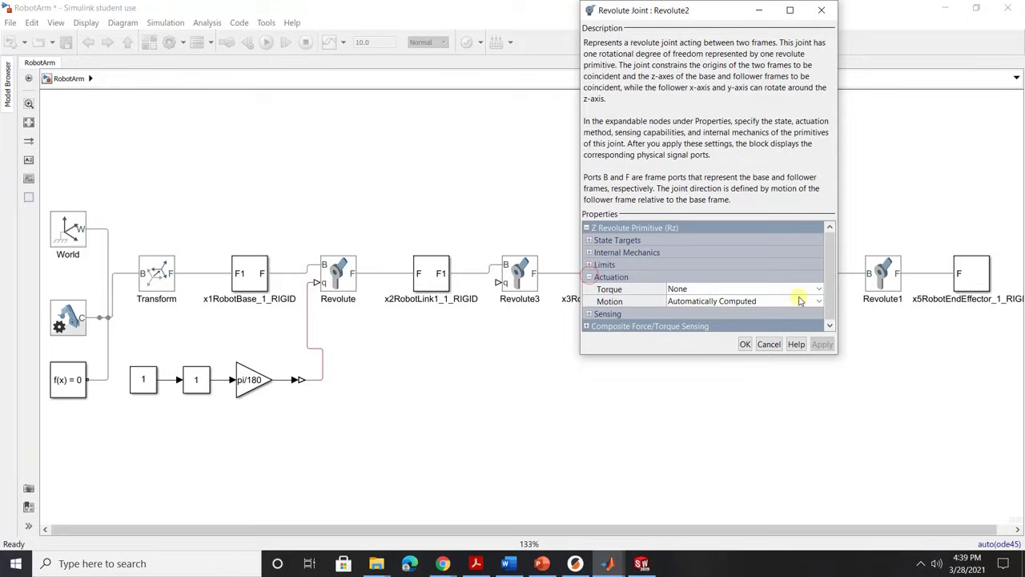
pyautogui.click(811, 301)
pyautogui.click(781, 315)
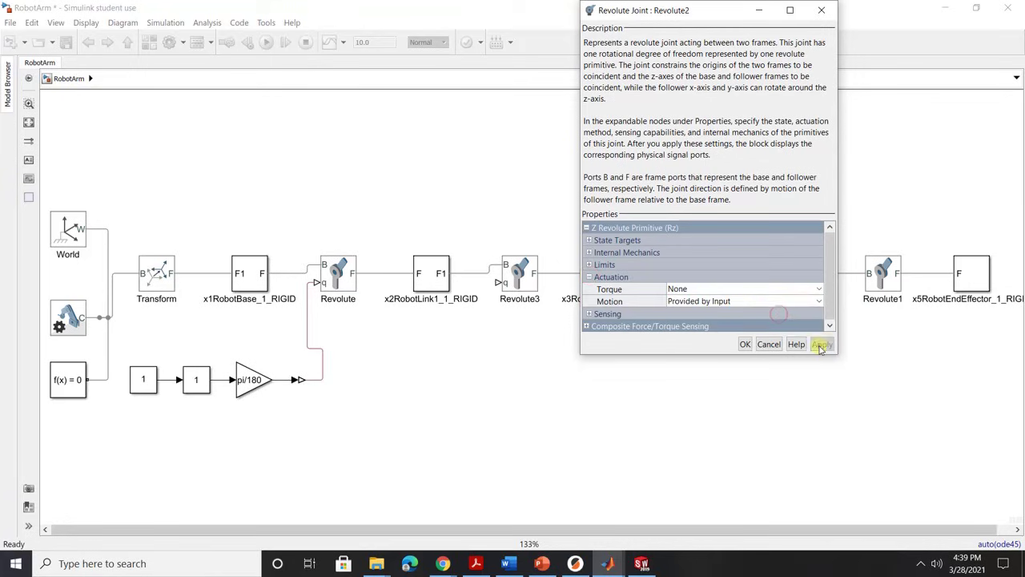
pyautogui.click(745, 345)
# Set Revolute1's Actuation Motion to Provided by Input.
pyautogui.doubleClick(881, 274)
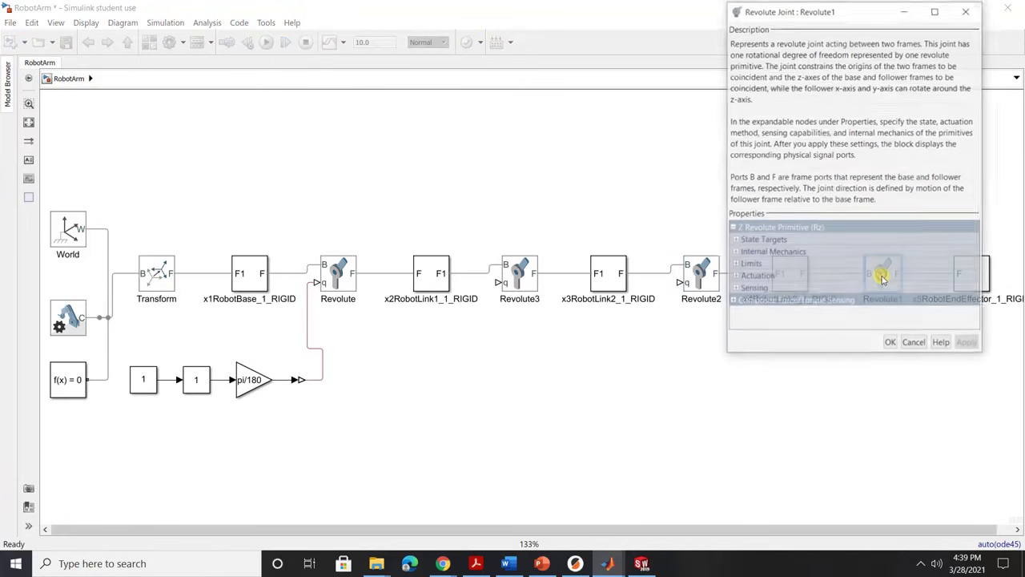
pyautogui.click(734, 277)
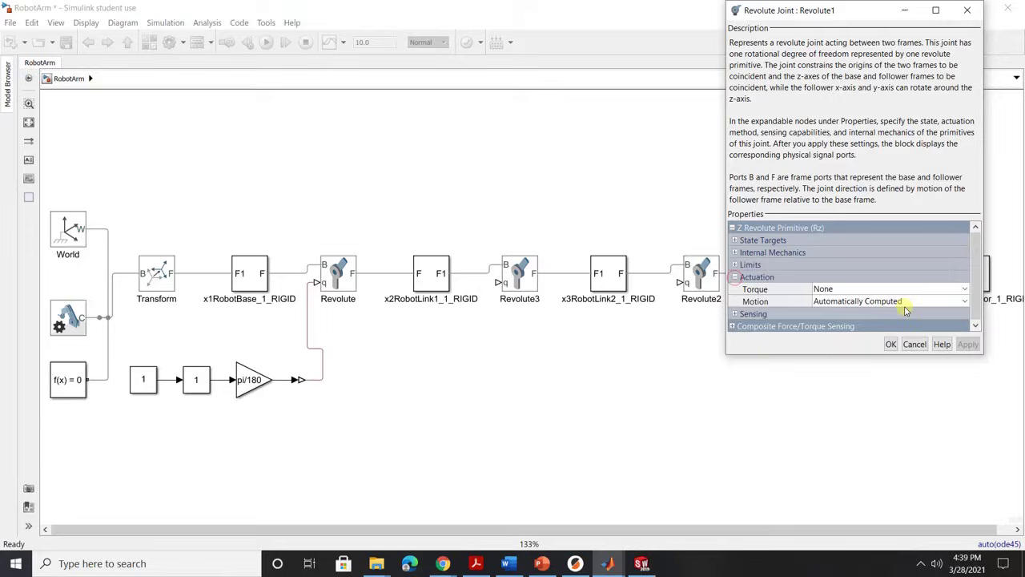
pyautogui.click(944, 302)
pyautogui.click(880, 315)
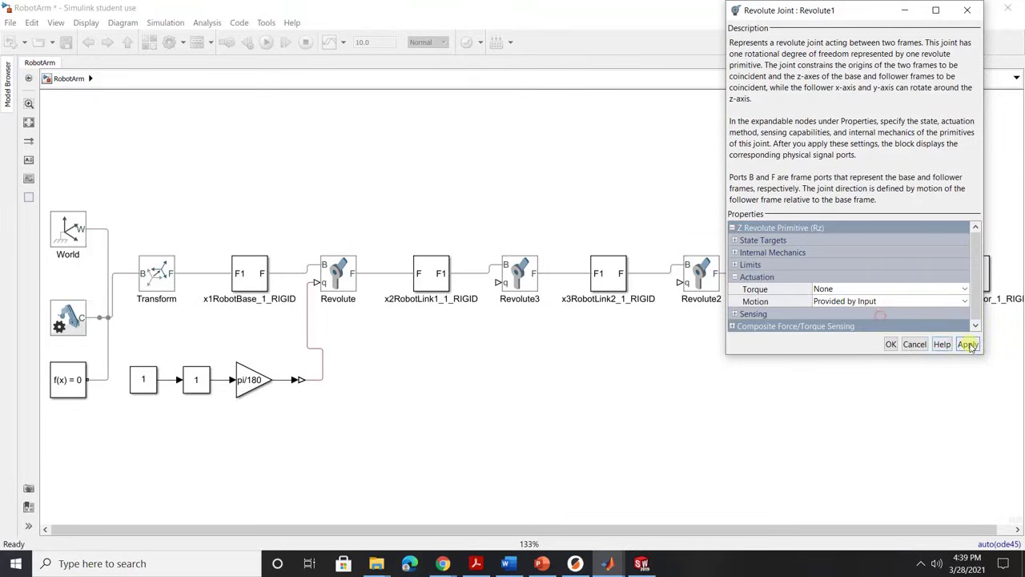
pyautogui.click(891, 343)
pyautogui.click(809, 396)
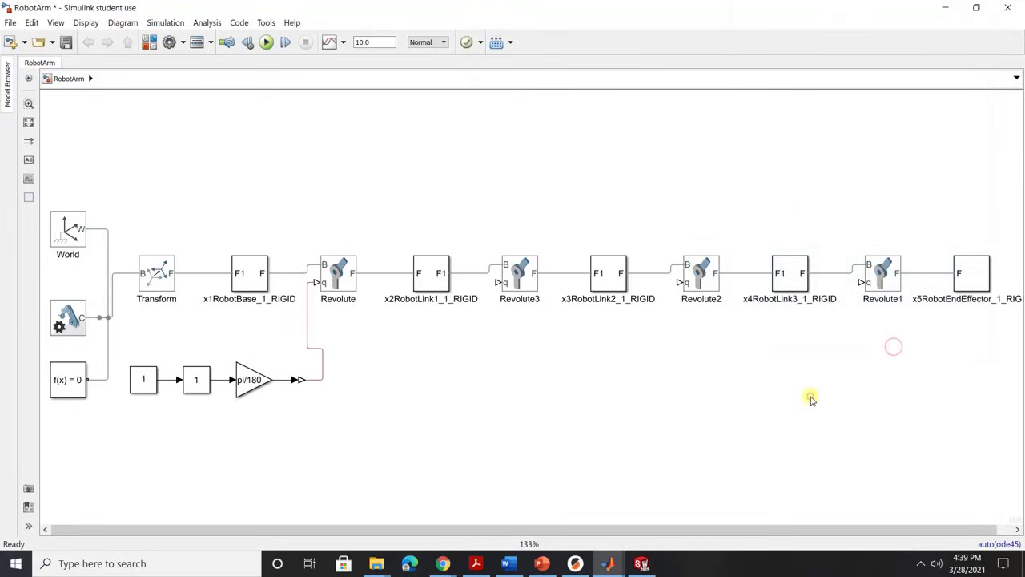
# Copy the Constant-to-converter input chain and wire the copy to Revolute3's q input.
pyautogui.moveTo(382, 446); pyautogui.dragTo(124, 346)
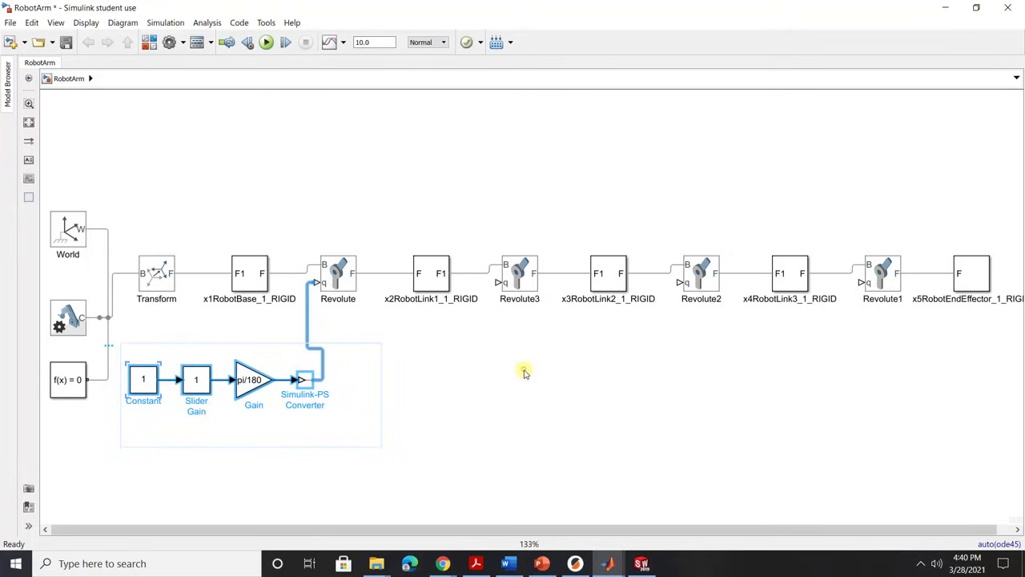
pyautogui.hotkey('ctrl', 'c')
pyautogui.hotkey('ctrl', 'v')
pyautogui.moveTo(645, 455); pyautogui.dragTo(446, 414)
pyautogui.moveTo(505, 313); pyautogui.dragTo(498, 282)
pyautogui.click(712, 388)
# Paste two more input chains, wiring them to Revolute2 and Revolute1 q inputs.
pyautogui.hotkey('ctrl', 'v')
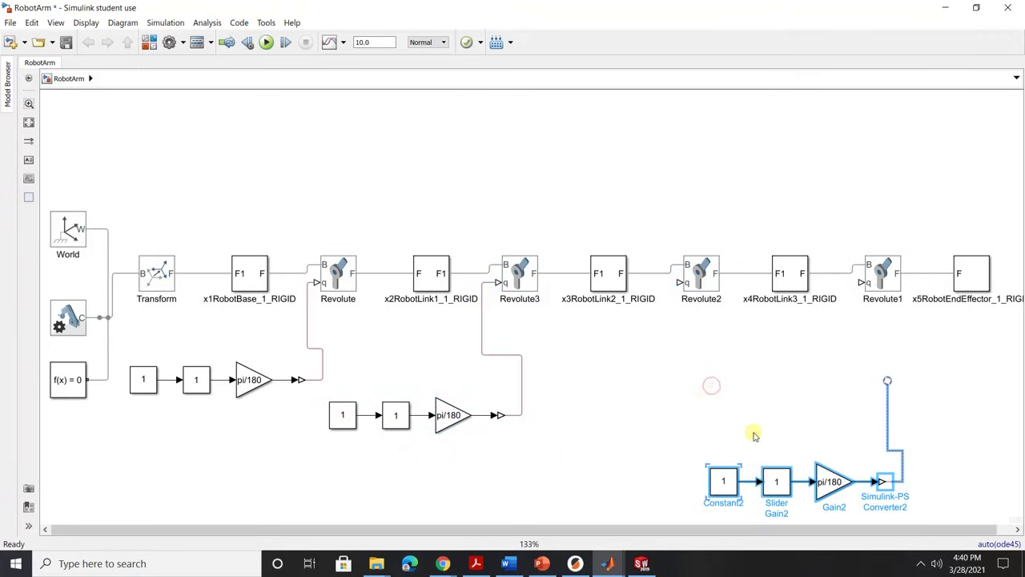
pyautogui.moveTo(825, 467); pyautogui.dragTo(661, 400)
pyautogui.moveTo(721, 313); pyautogui.dragTo(680, 283)
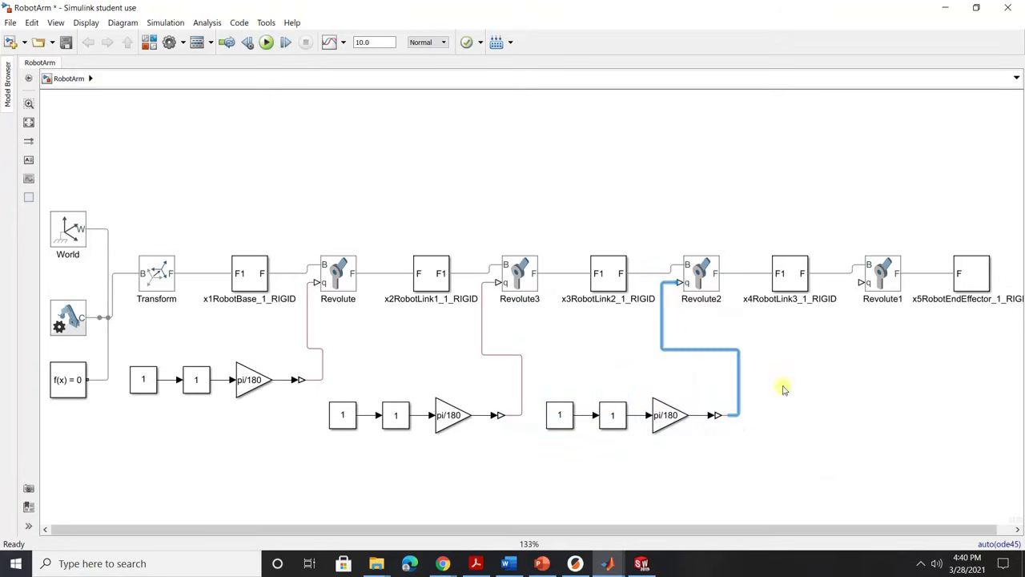
pyautogui.click(846, 424)
pyautogui.hotkey('ctrl', 'v')
pyautogui.moveTo(961, 529); pyautogui.dragTo(816, 449)
pyautogui.moveTo(879, 341); pyautogui.dragTo(859, 283)
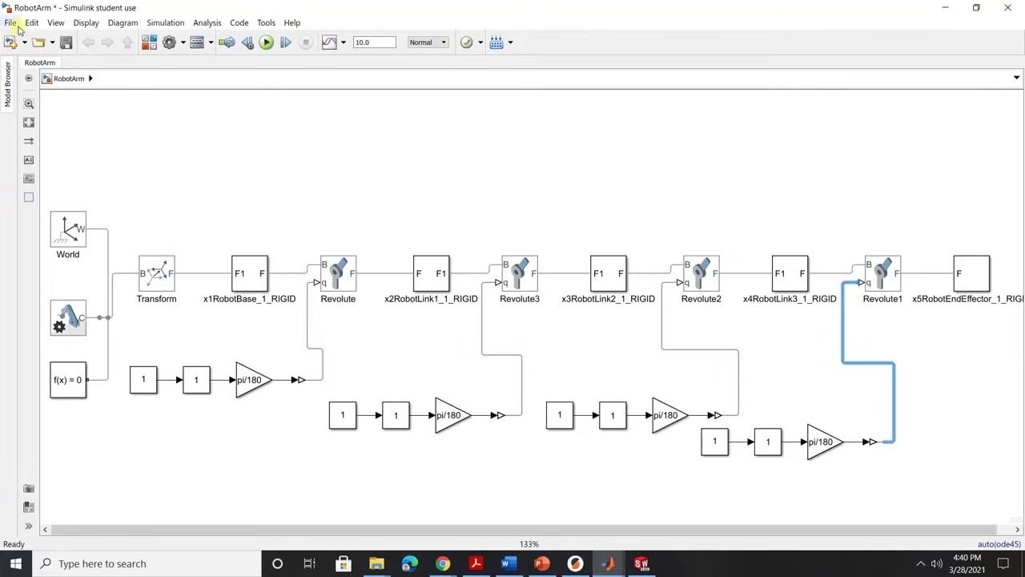
# Fit the diagram and align the four input chains in one row beneath their joints.
pyautogui.click(29, 122)
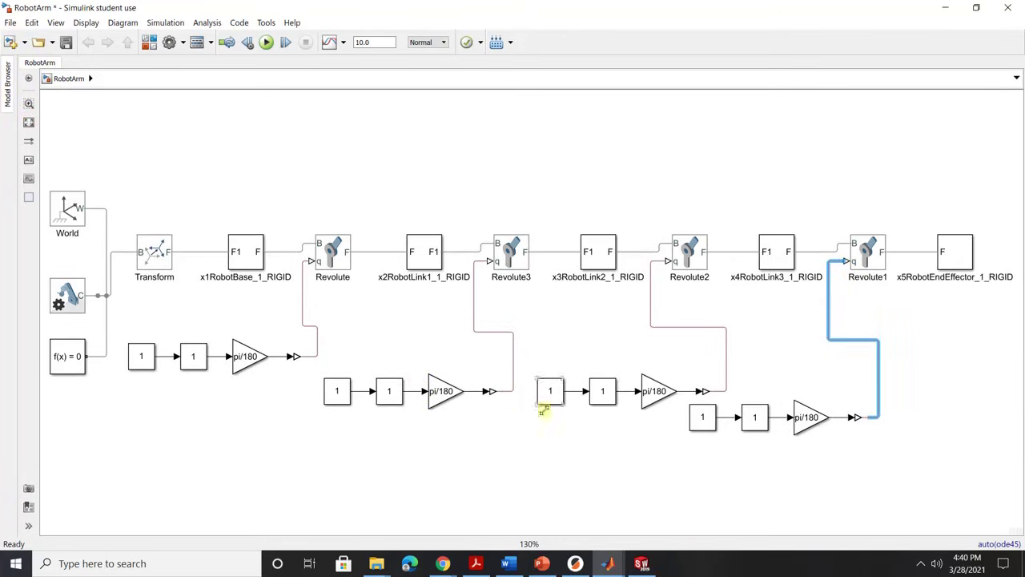
pyautogui.moveTo(924, 403); pyautogui.dragTo(558, 356)
pyautogui.click(641, 412)
pyautogui.moveTo(546, 431); pyautogui.dragTo(327, 380)
pyautogui.moveTo(389, 391); pyautogui.dragTo(408, 350)
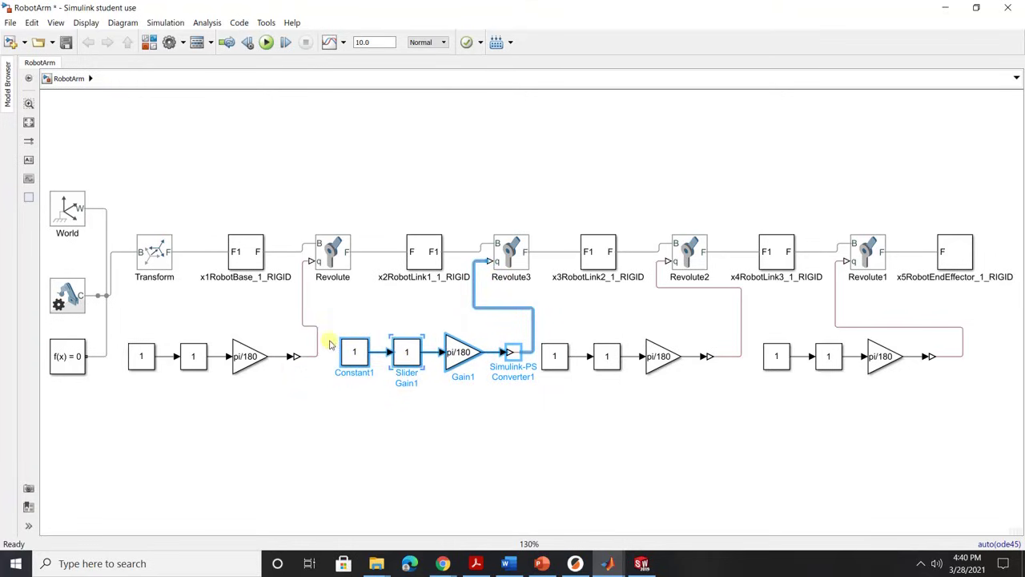
pyautogui.moveTo(328, 335); pyautogui.dragTo(125, 403)
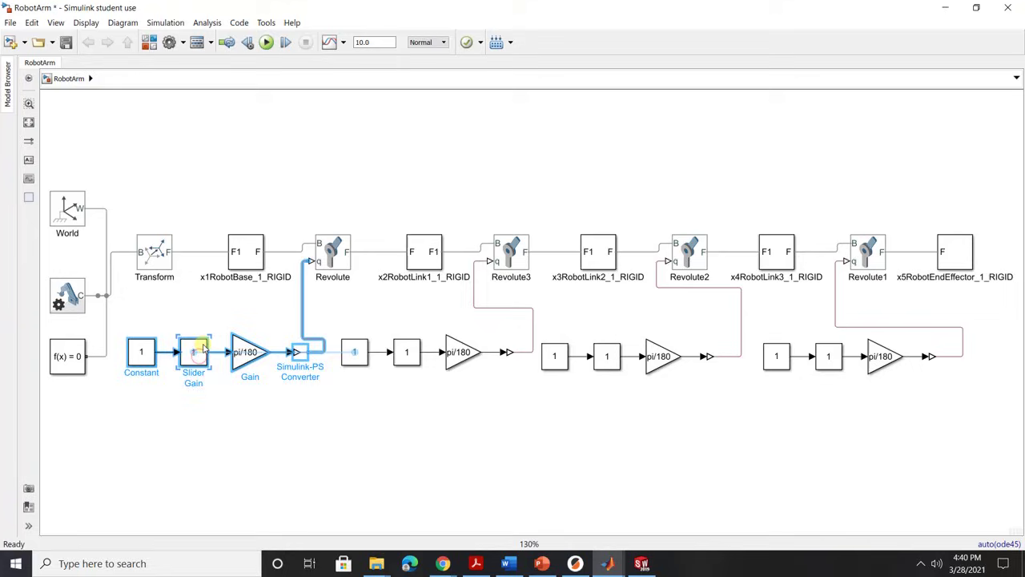
pyautogui.click(373, 474)
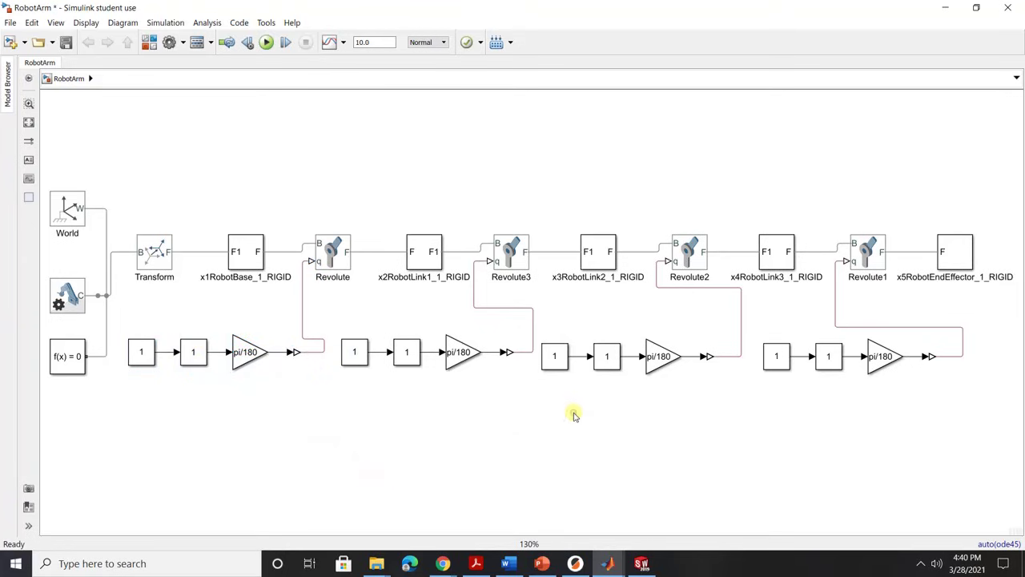
# Save the model as RobotArm.slx in the RobotArmSimulation2 folder.
pyautogui.hotkey('ctrl', 's')
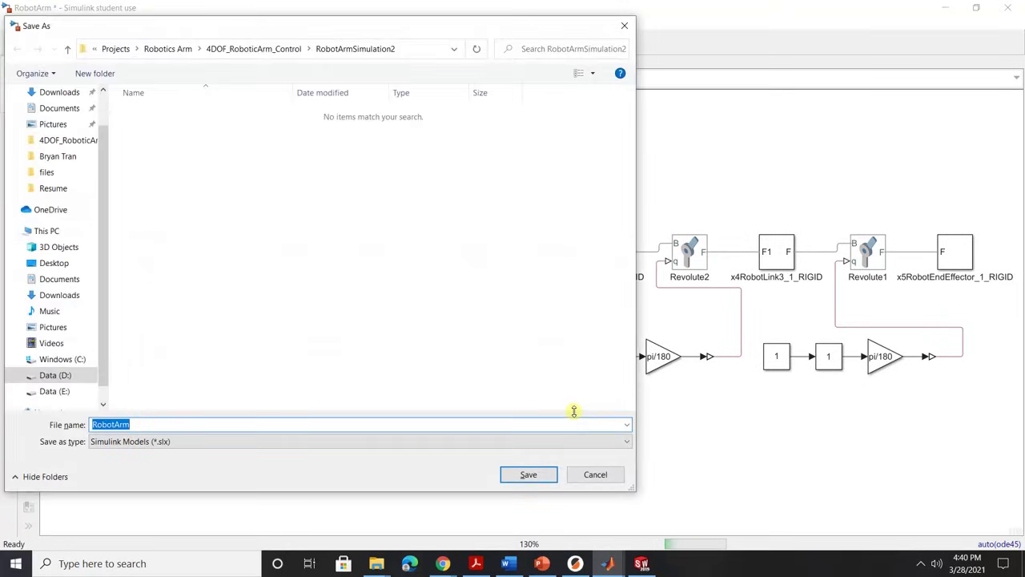
pyautogui.click(209, 424)
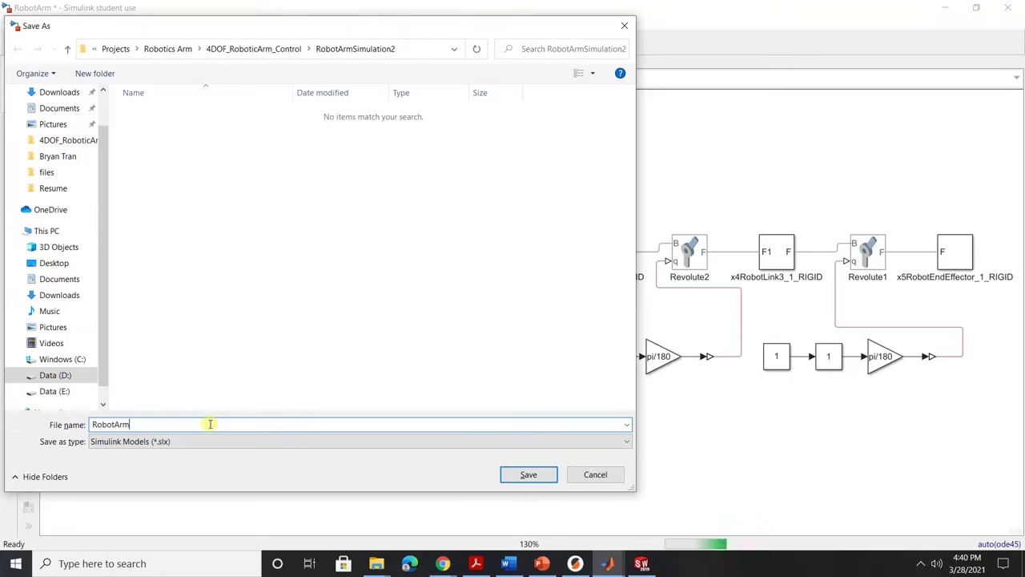
pyautogui.click(548, 478)
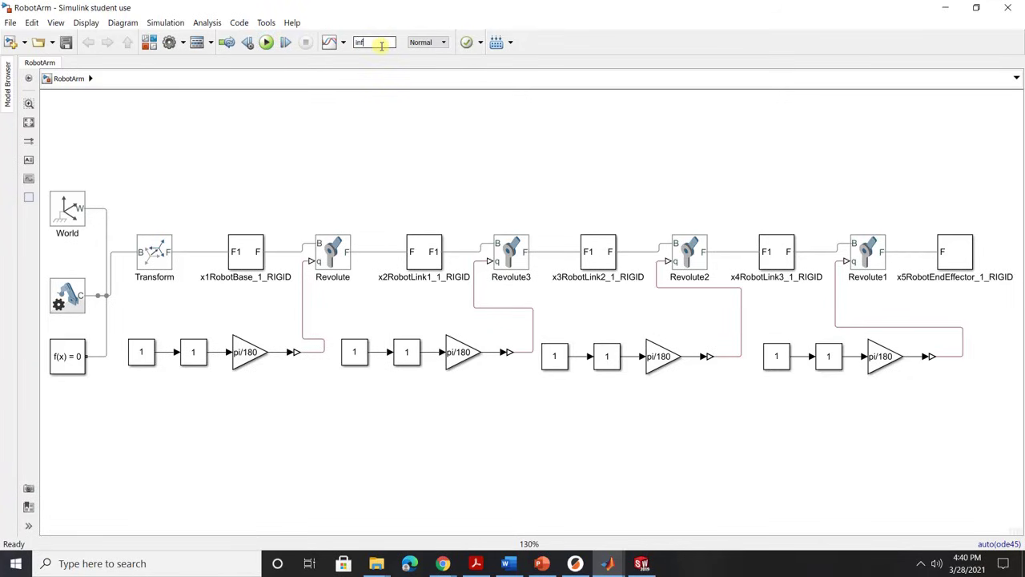
# Run the simulation with stop time inf and read the missing computed-torque error.
pyautogui.click(342, 152)
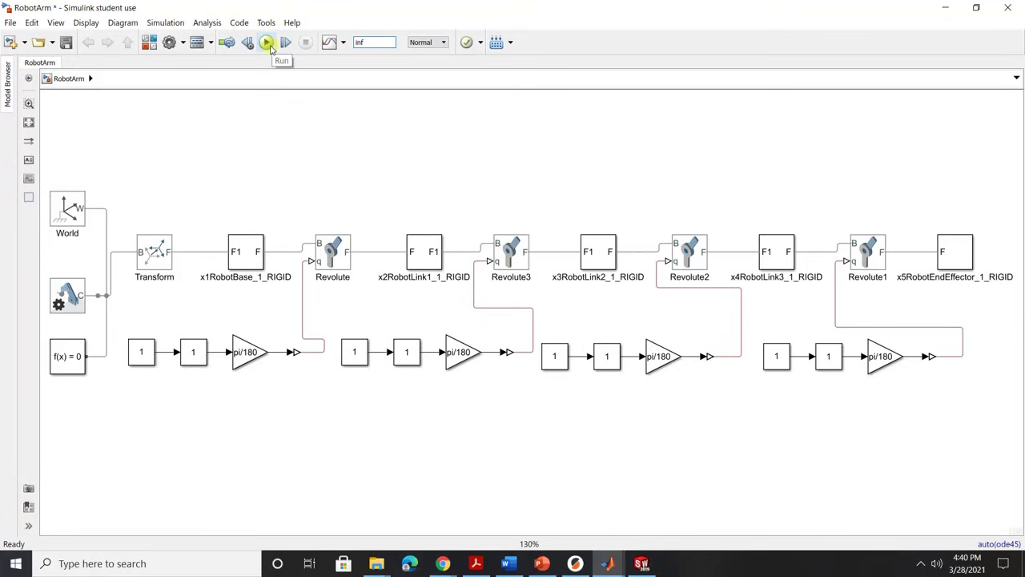
pyautogui.click(267, 42)
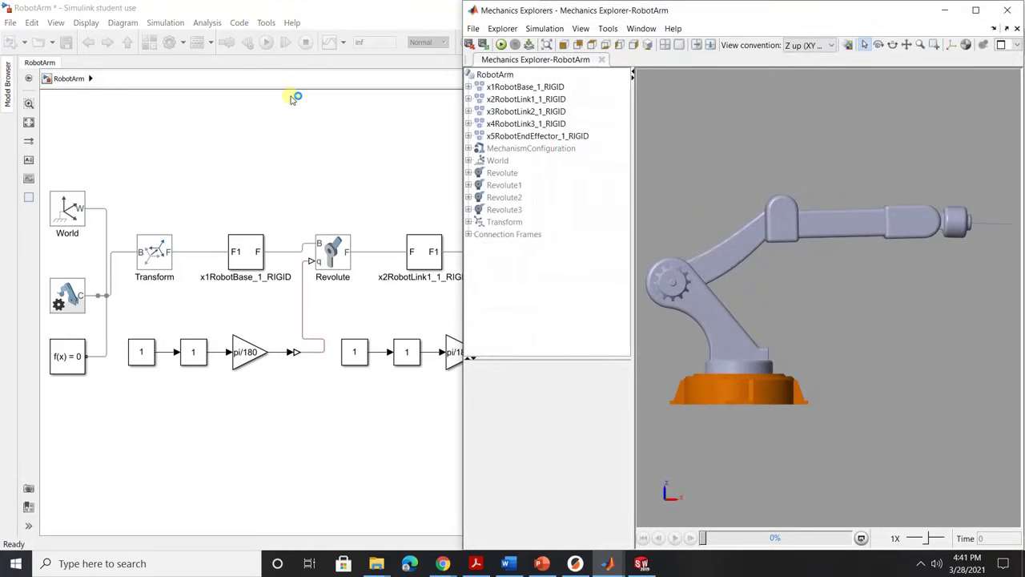
pyautogui.moveTo(808, 16); pyautogui.dragTo(332, 19)
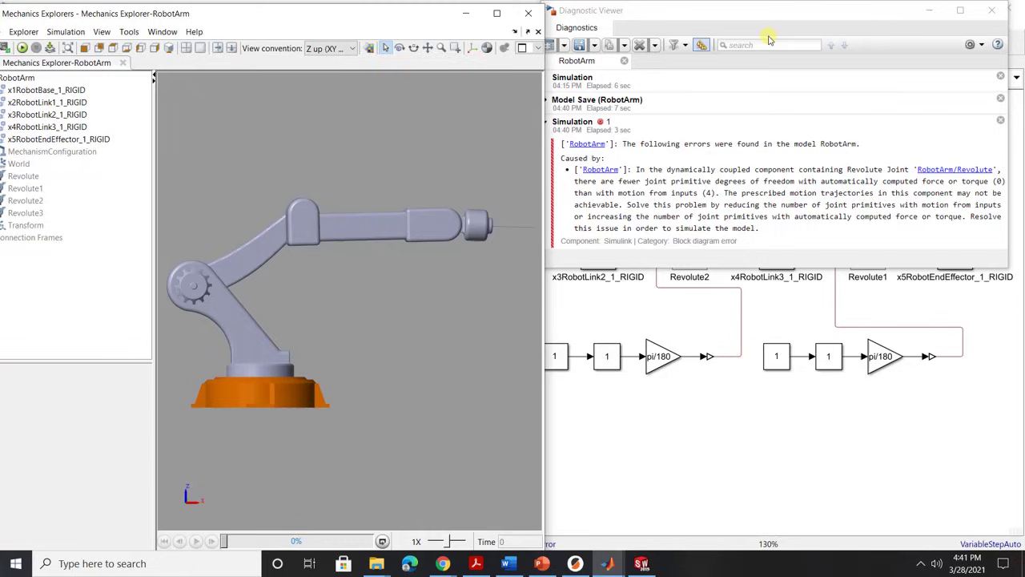
pyautogui.moveTo(770, 15); pyautogui.dragTo(768, 29)
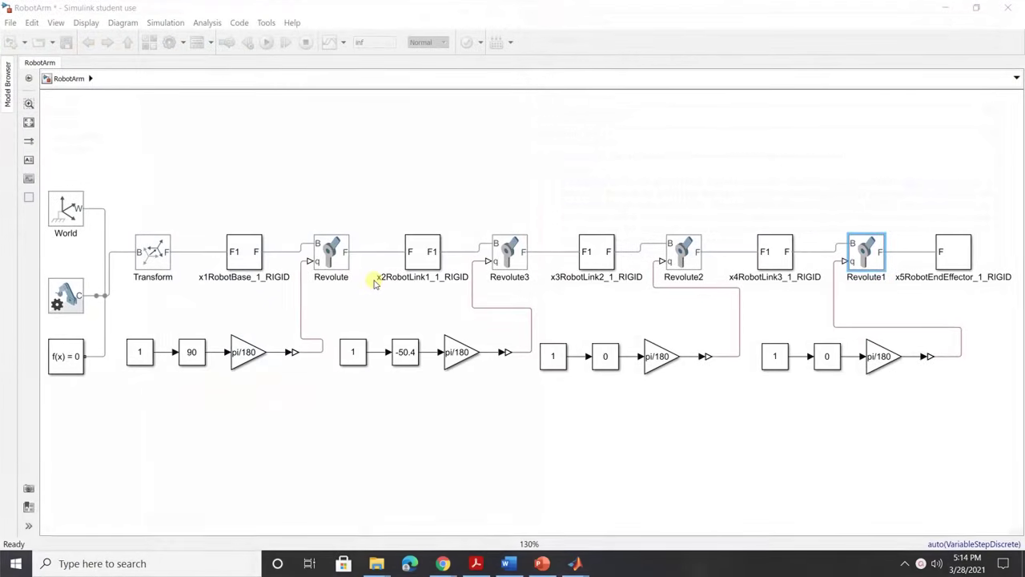
# Set the Revolute joint's torque actuation to Automatically Computed.
pyautogui.doubleClick(332, 253)
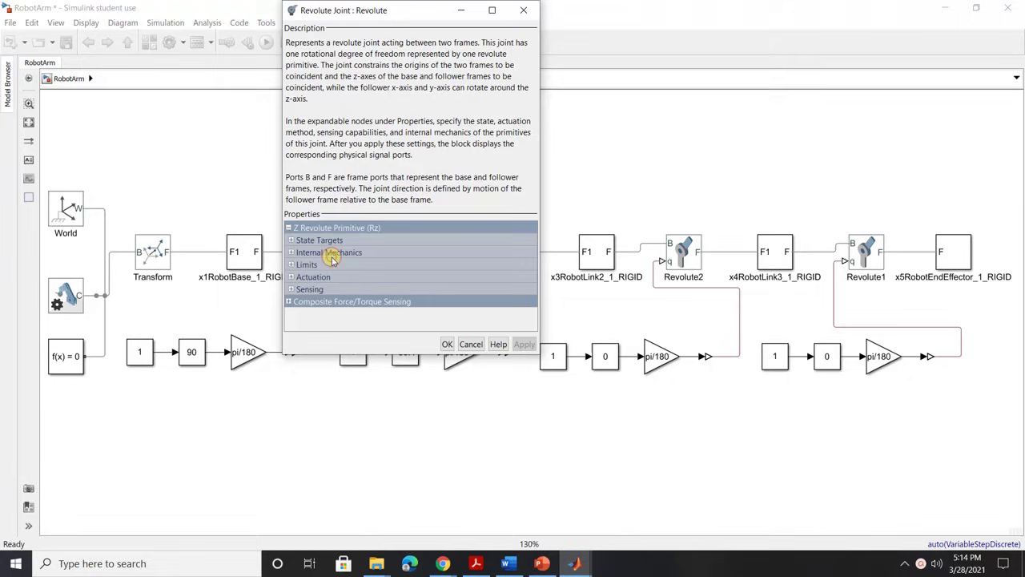
pyautogui.click(291, 277)
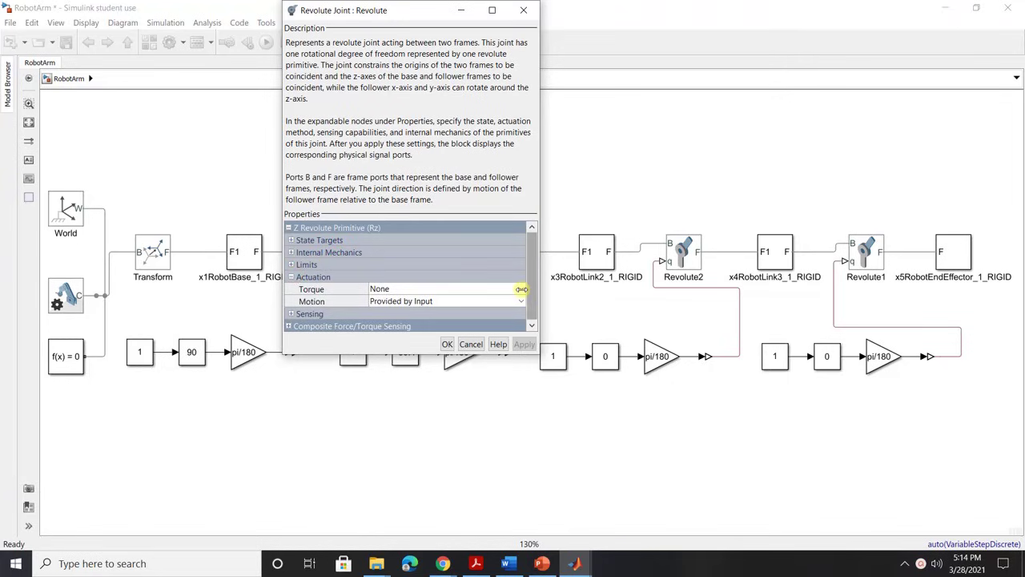
pyautogui.click(521, 291)
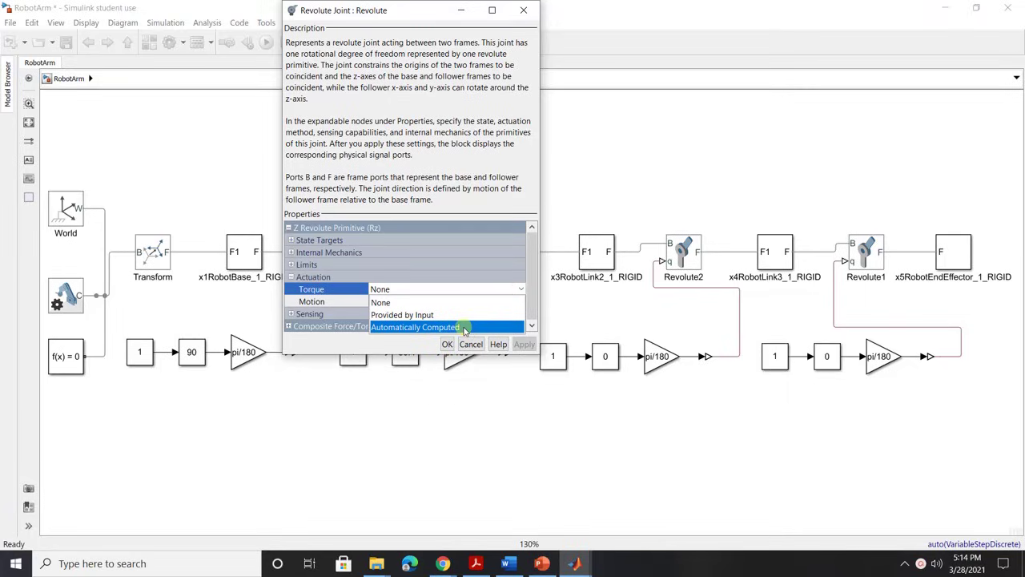
pyautogui.click(465, 327)
pyautogui.click(447, 344)
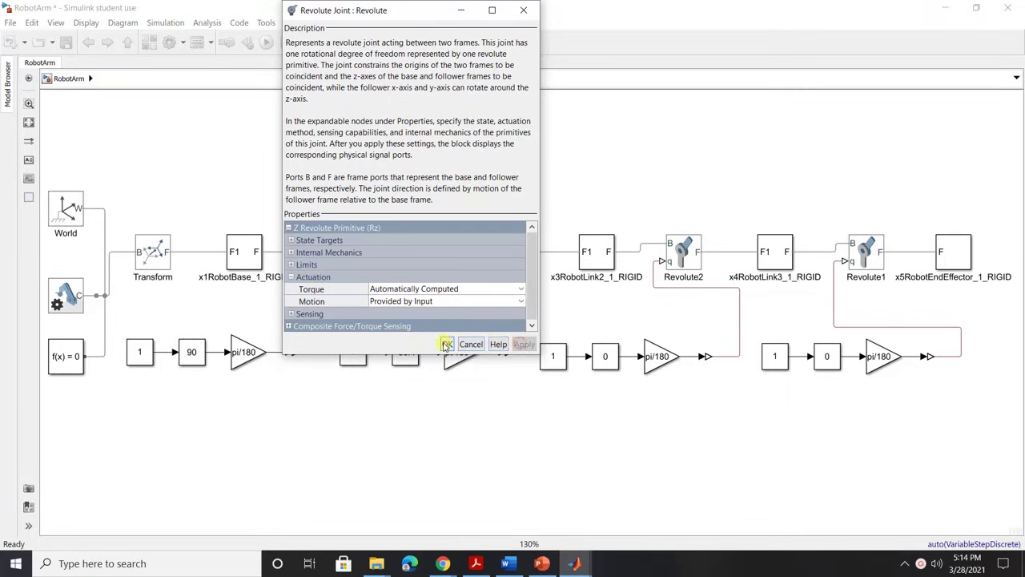
# Set Revolute3's torque actuation to Automatically Computed and apply it.
pyautogui.click(506, 253)
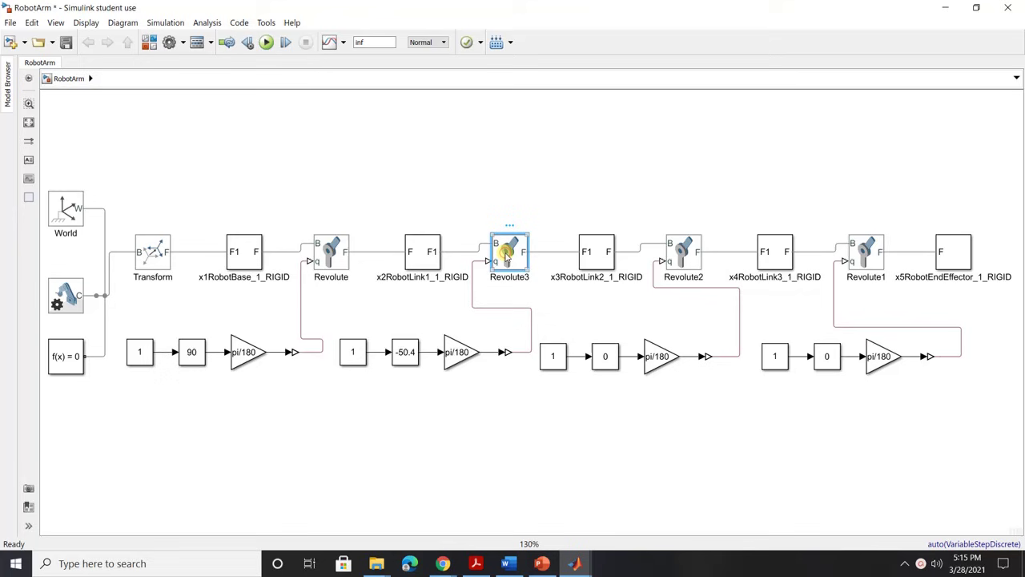
pyautogui.doubleClick(506, 253)
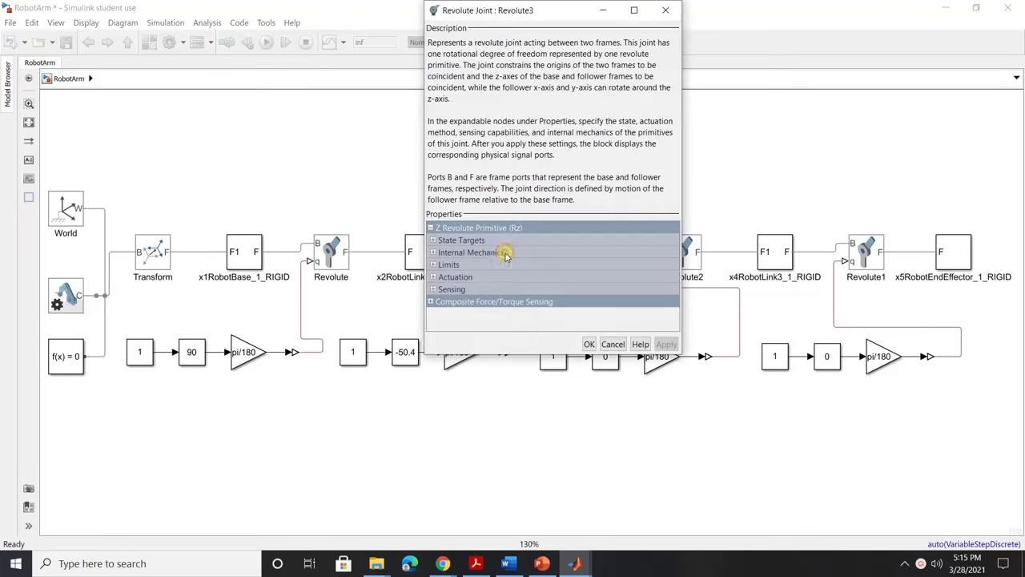
pyautogui.click(433, 278)
pyautogui.click(548, 289)
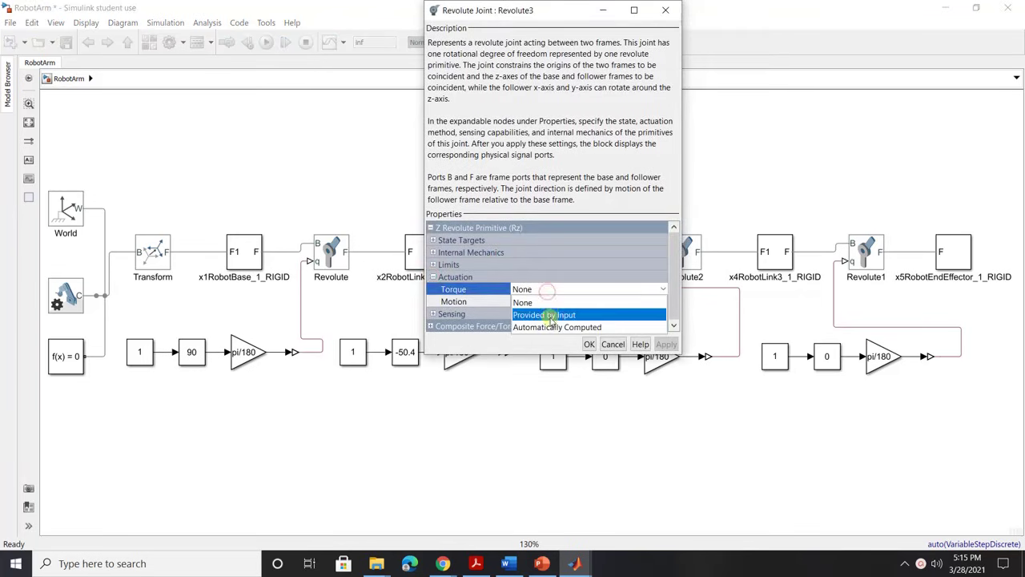
pyautogui.click(549, 322)
pyautogui.click(665, 344)
pyautogui.click(590, 344)
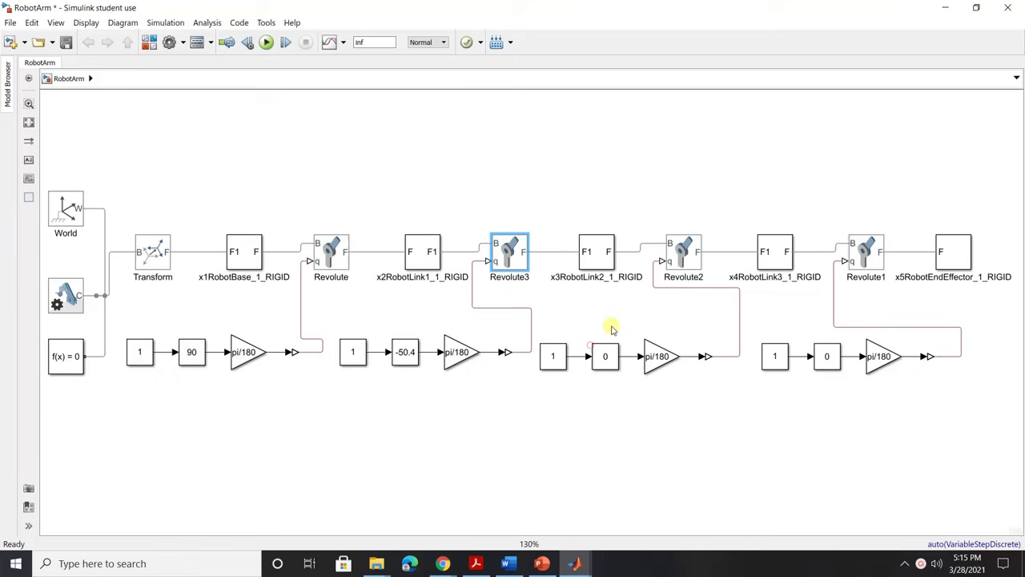
# Set Revolute2's torque actuation to Automatically Computed and apply it.
pyautogui.click(694, 252)
pyautogui.doubleClick(693, 252)
pyautogui.click(571, 277)
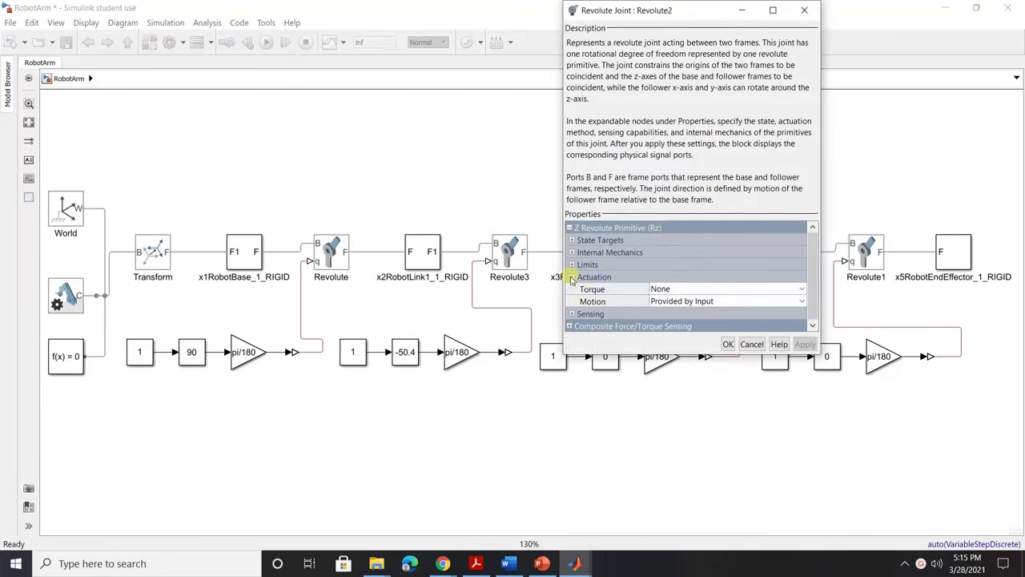
pyautogui.click(739, 290)
pyautogui.click(710, 327)
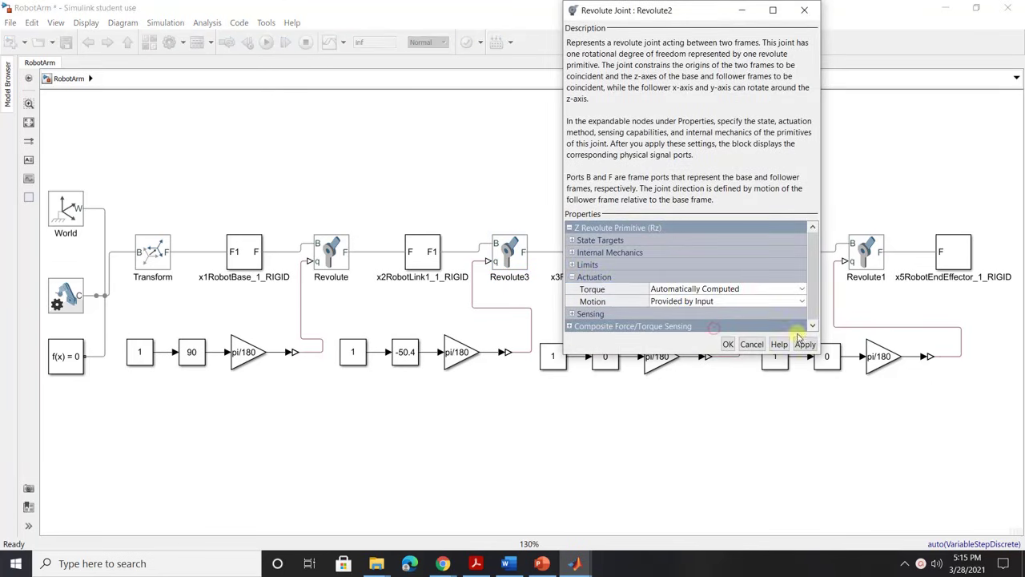
pyautogui.click(804, 343)
pyautogui.click(728, 344)
# Set Revolute1's torque actuation to Automatically Computed and apply it.
pyautogui.click(861, 252)
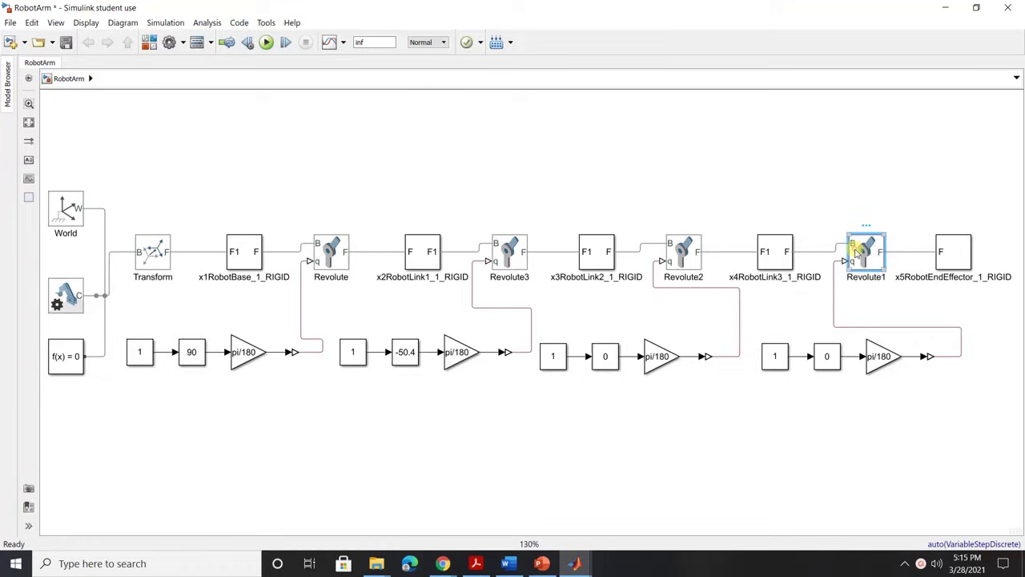
pyautogui.doubleClick(861, 252)
pyautogui.click(730, 279)
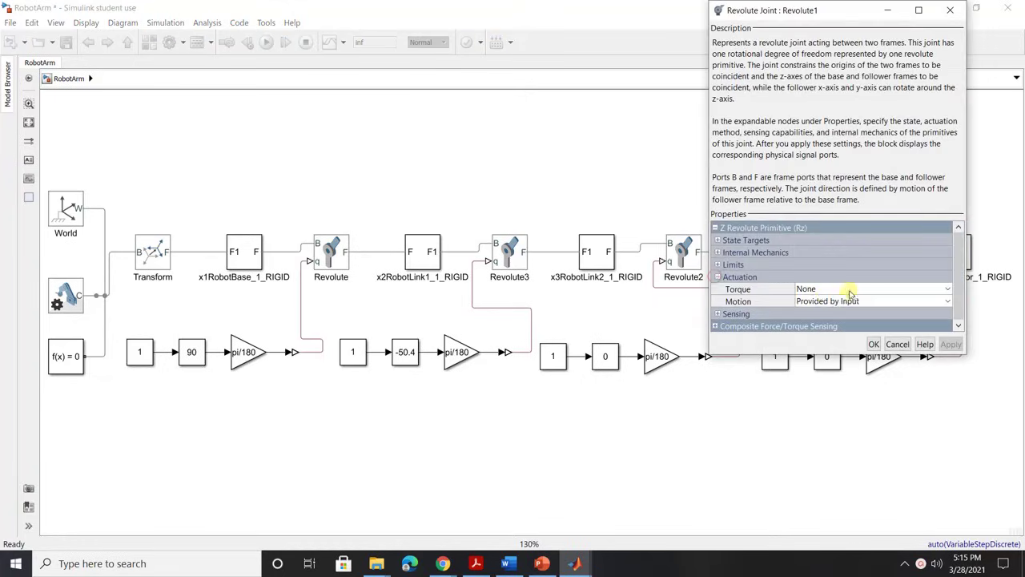
pyautogui.click(851, 293)
pyautogui.click(841, 325)
pyautogui.click(951, 344)
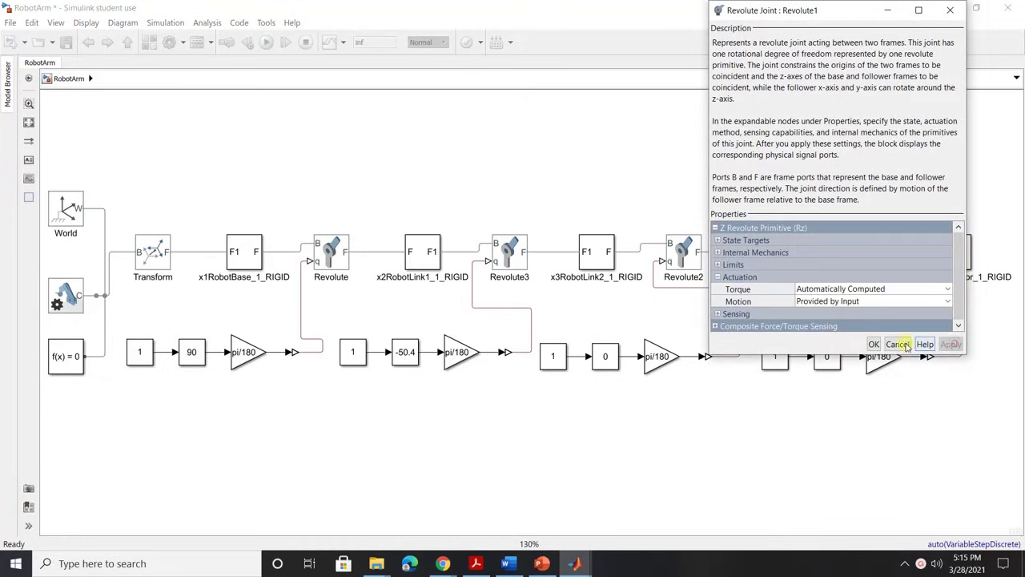
pyautogui.click(902, 345)
pyautogui.click(529, 97)
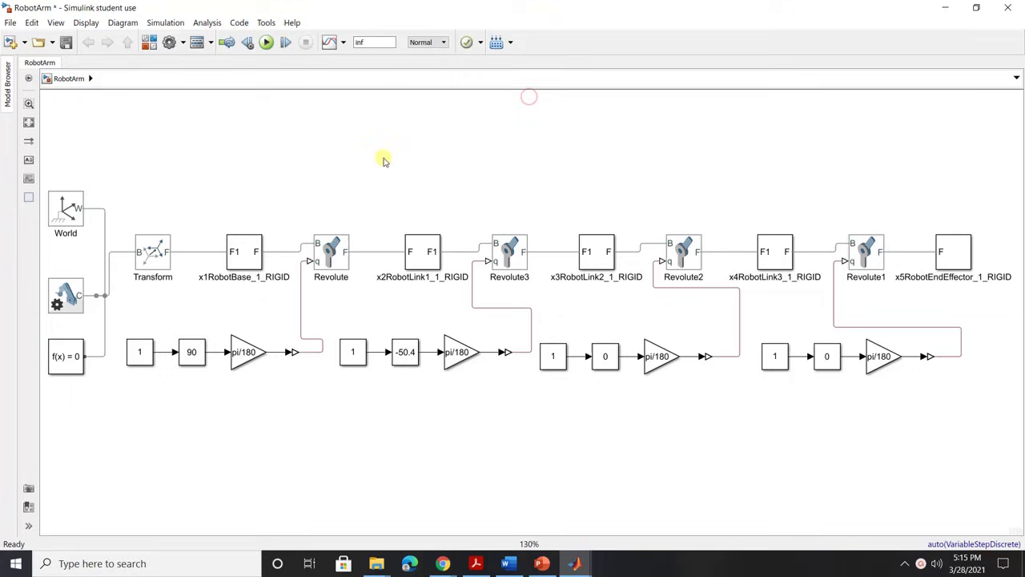
# Run the RobotArm simulation and fit the arm in the Mechanics Explorer view.
pyautogui.click(265, 43)
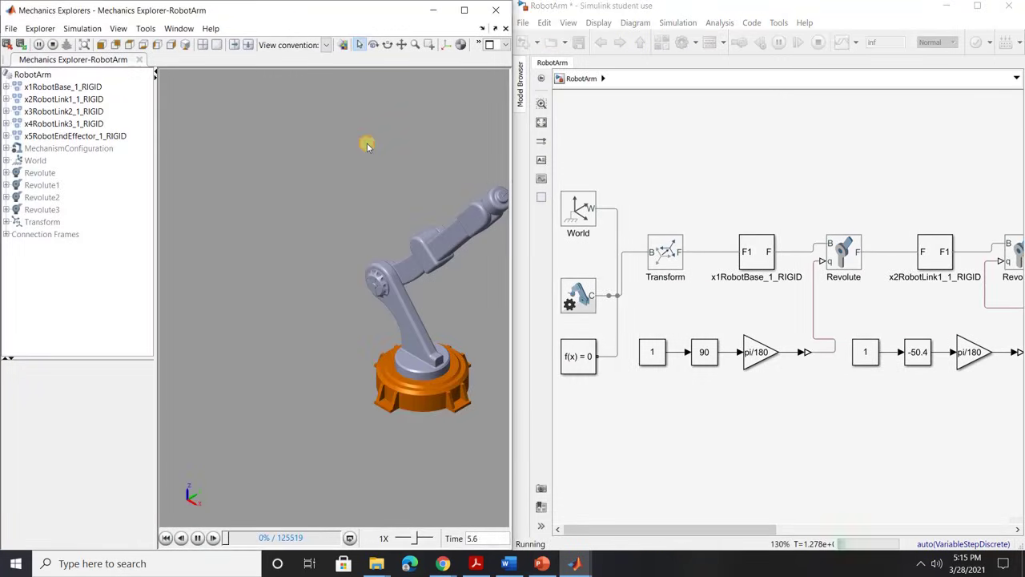
pyautogui.press('super')
pyautogui.press('super')
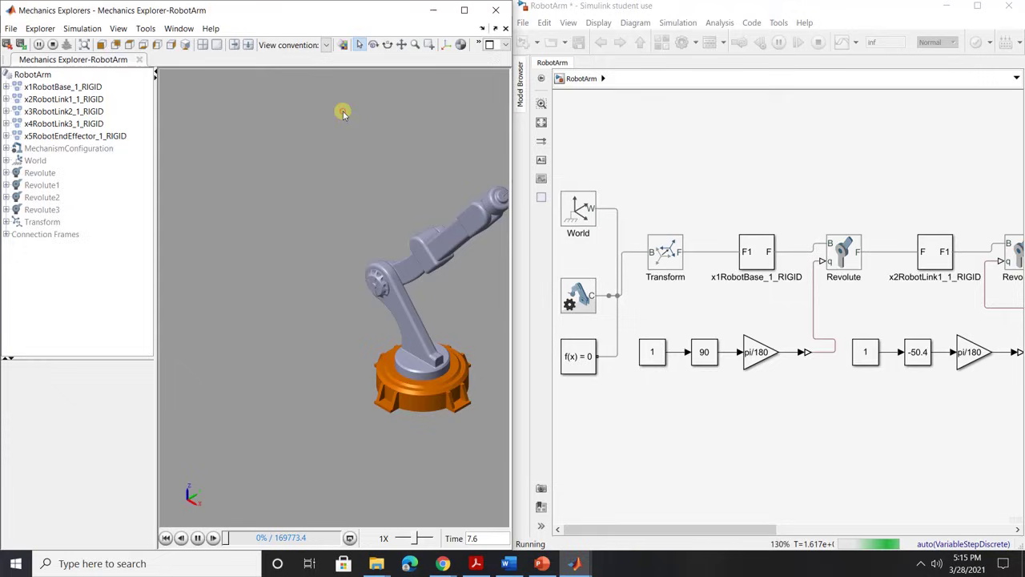
pyautogui.click(185, 45)
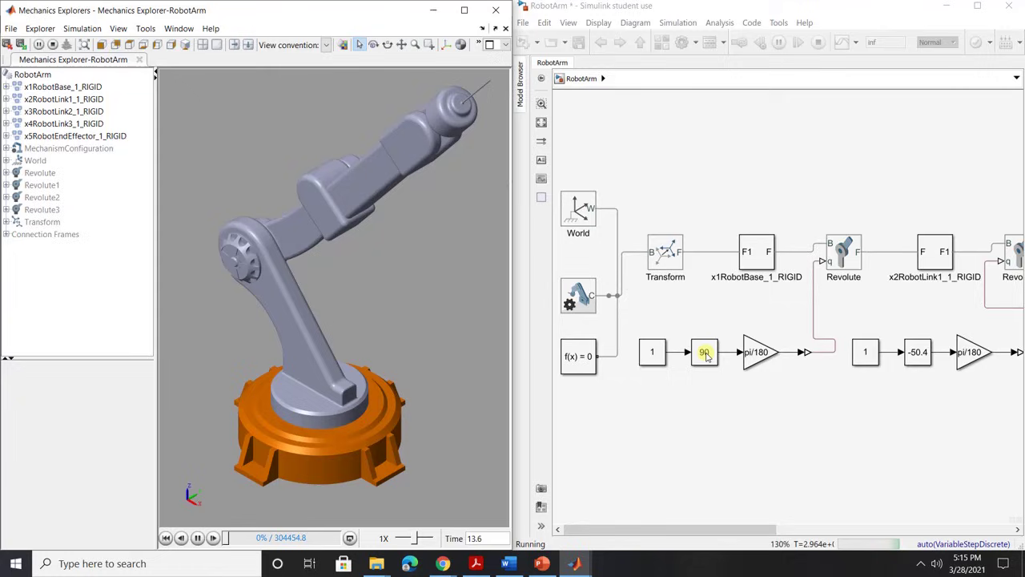
# Change the first joint's Slider Gain from 90 to 0.
pyautogui.click(705, 354)
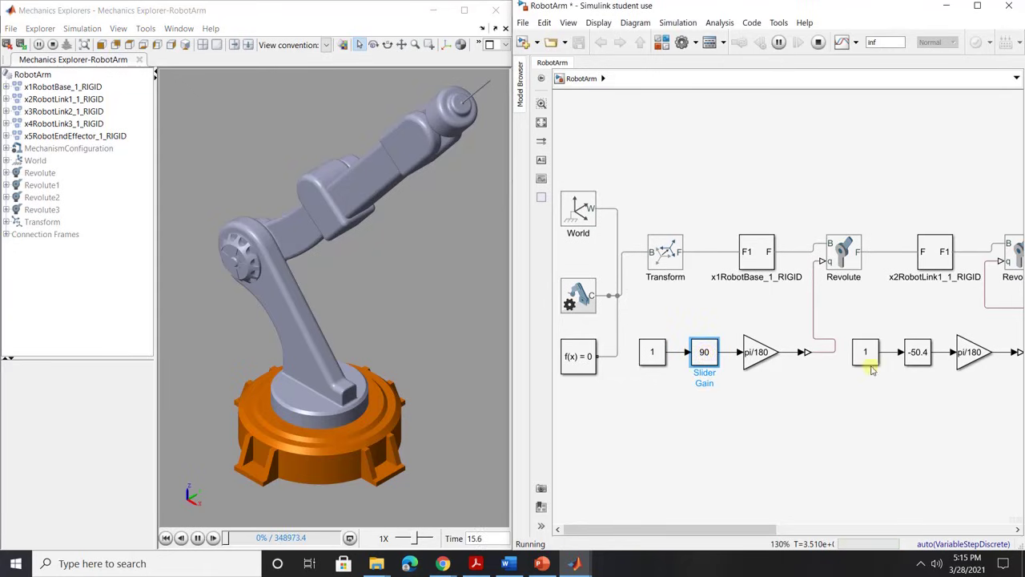
pyautogui.doubleClick(705, 354)
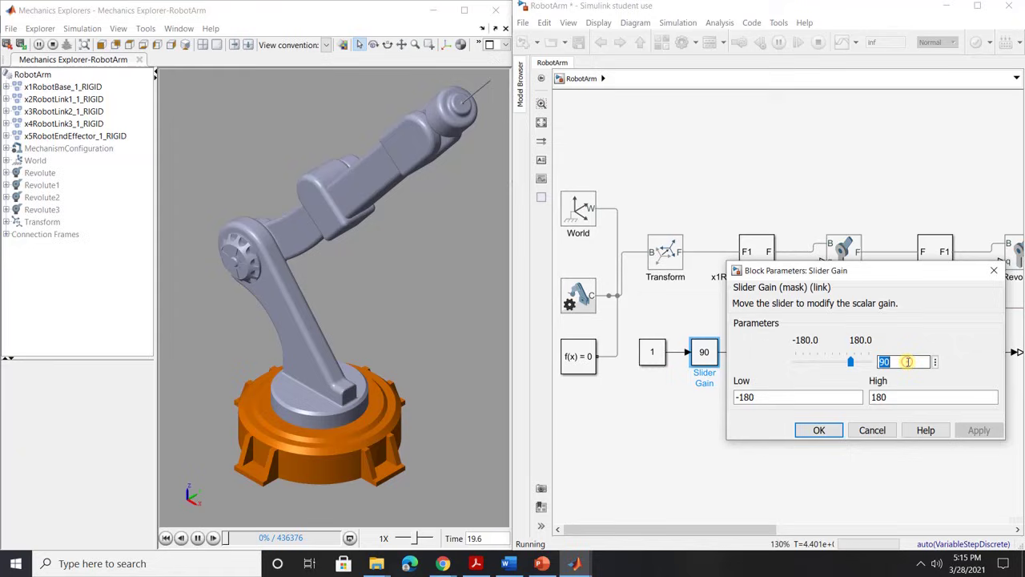
pyautogui.click(809, 430)
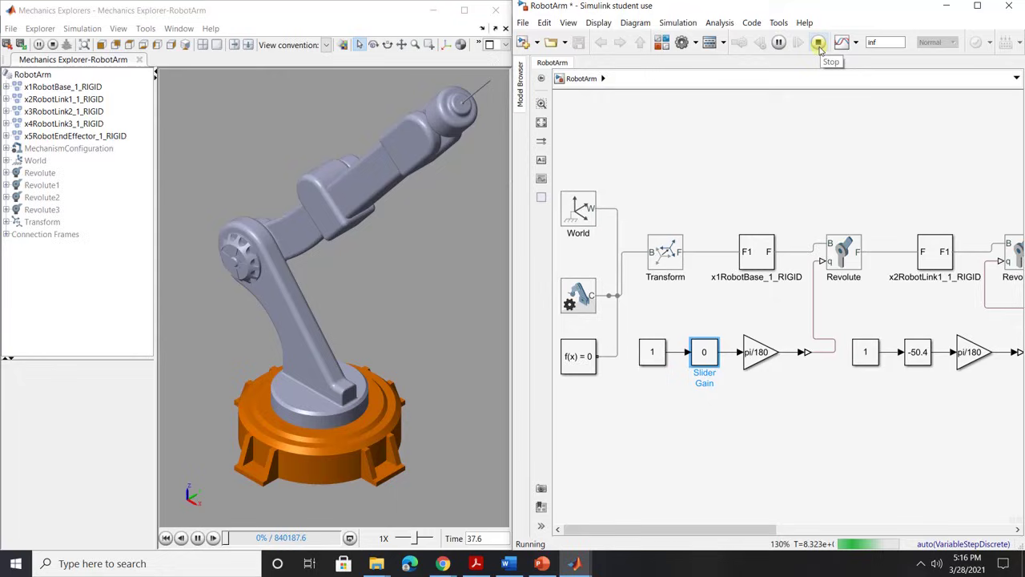
# Stop the simulation and enable pacing at 1 simulation second per wall-clock second.
pyautogui.click(818, 46)
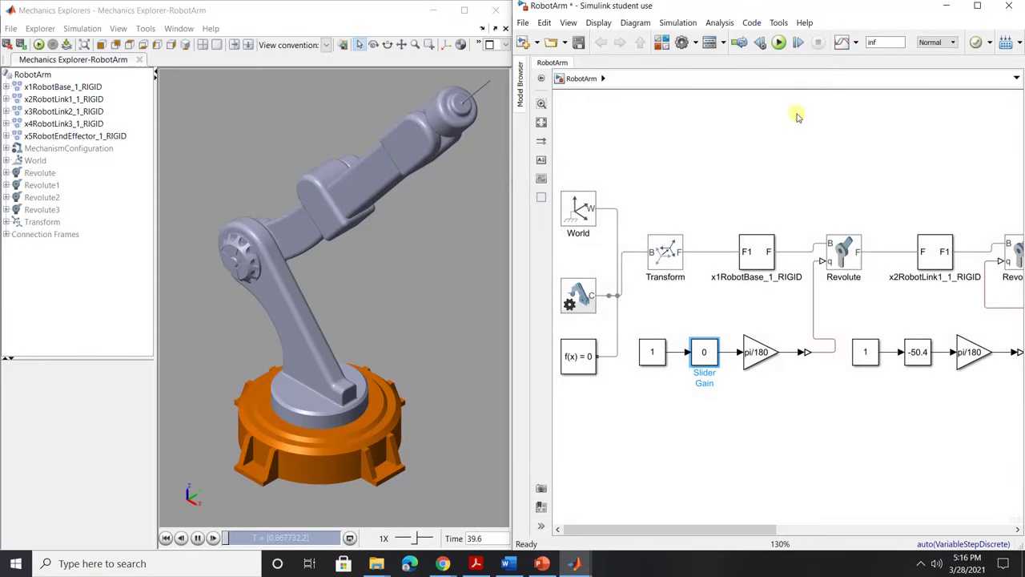
pyautogui.click(797, 116)
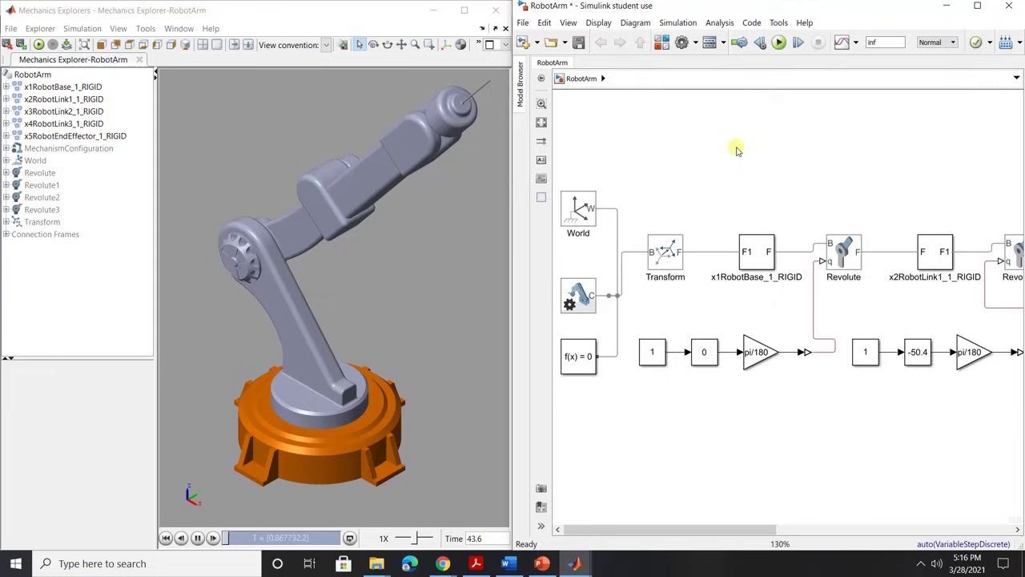
pyautogui.click(678, 22)
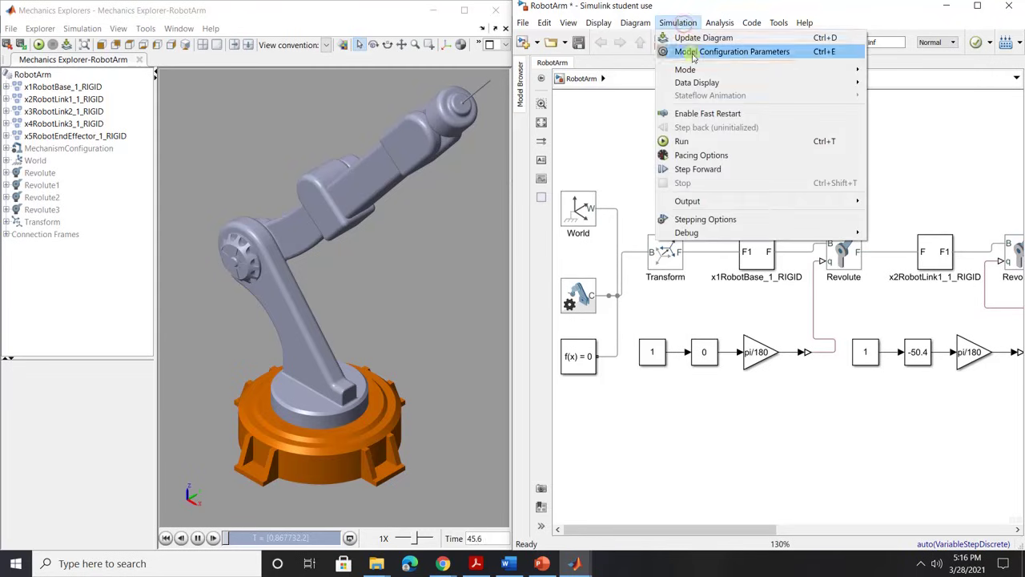
pyautogui.click(702, 156)
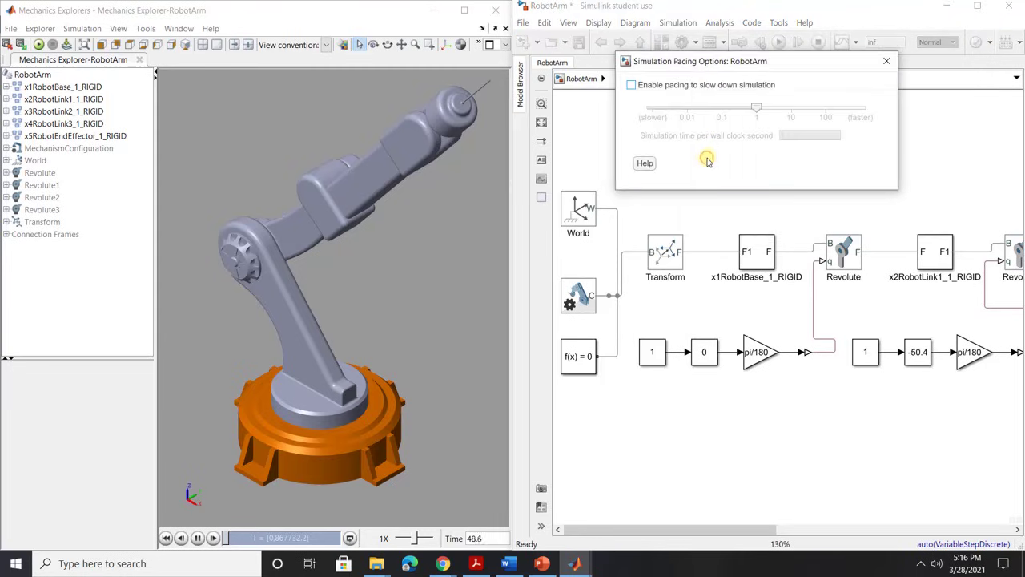
pyautogui.click(631, 85)
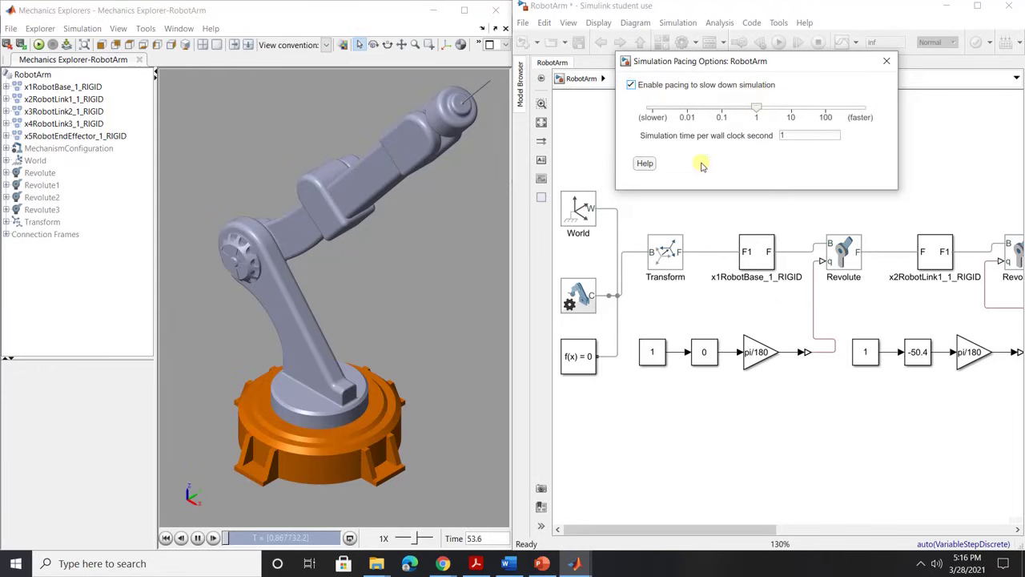
pyautogui.click(887, 62)
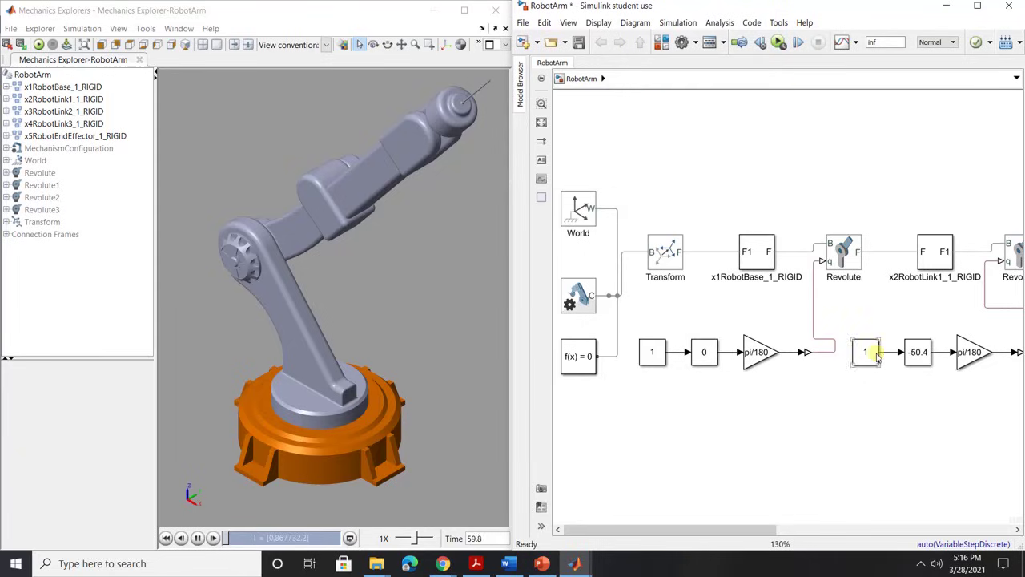
# Change Slider Gain1 for the second joint from -50.4 to 0.
pyautogui.click(916, 352)
pyautogui.doubleClick(916, 353)
pyautogui.doubleClick(813, 363)
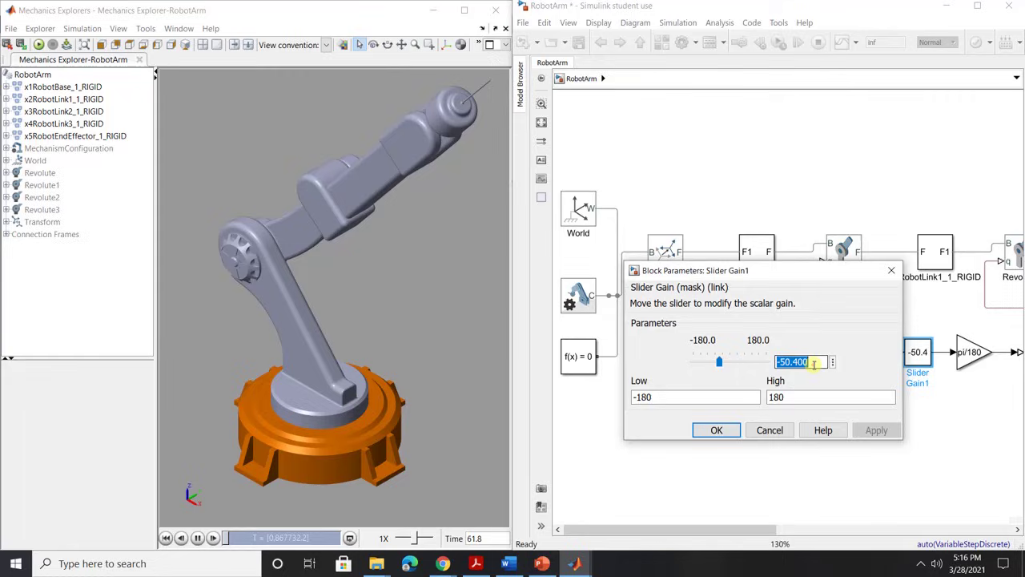
pyautogui.write('0')
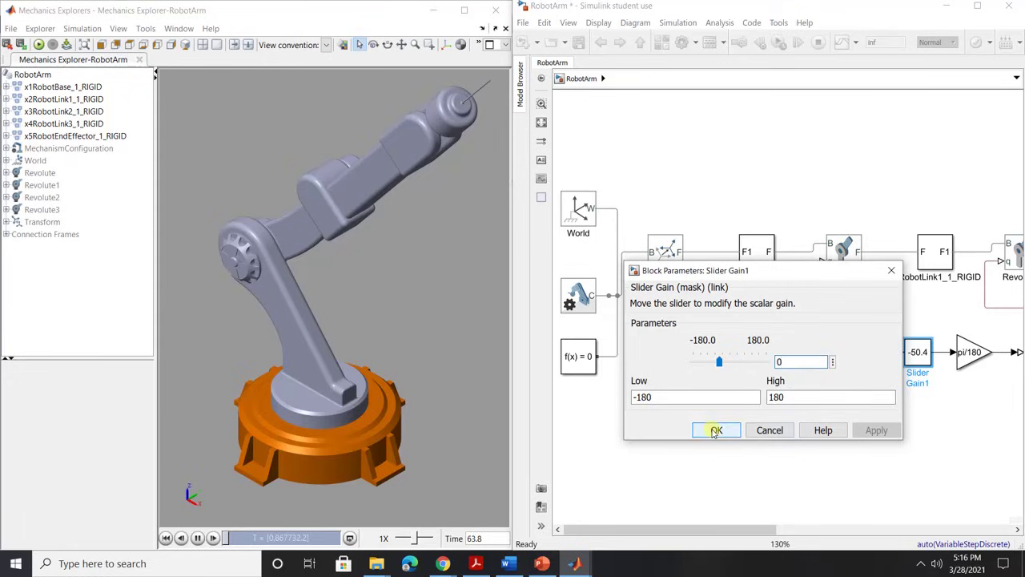
pyautogui.click(716, 430)
# Run the paced simulation with the whole arm framed in Mechanics Explorer.
pyautogui.click(541, 122)
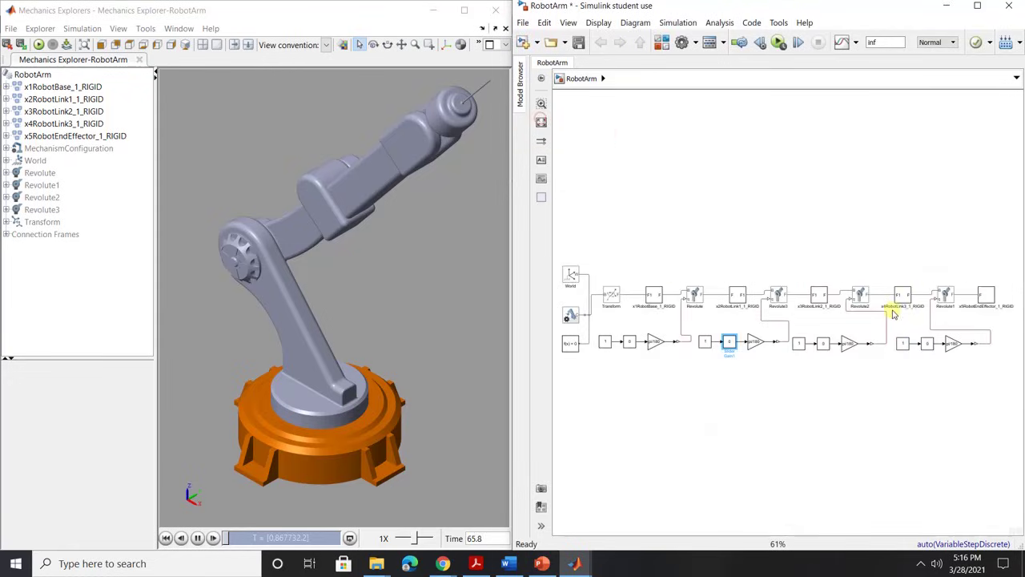
pyautogui.click(697, 388)
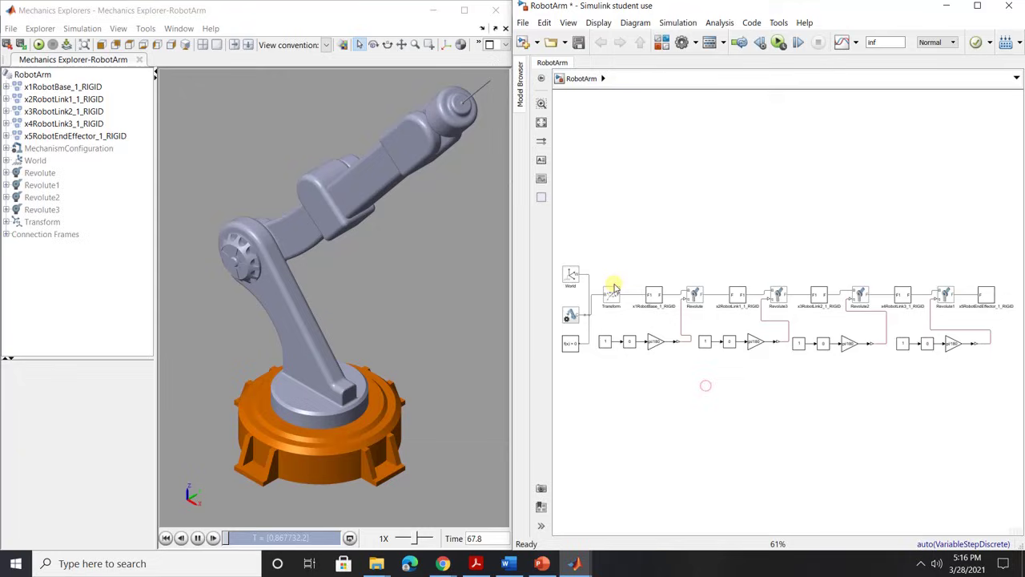
pyautogui.click(779, 42)
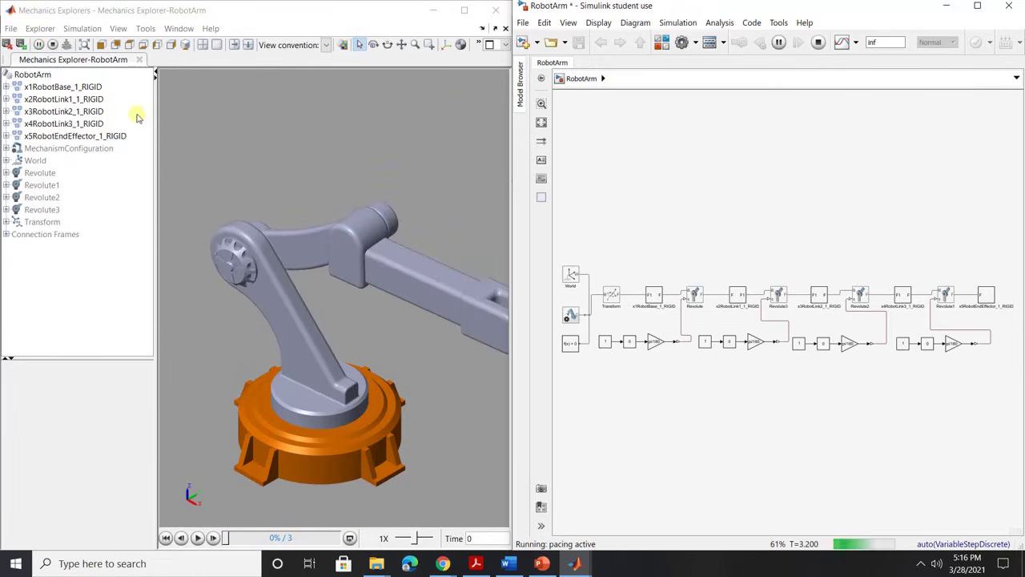
pyautogui.click(185, 44)
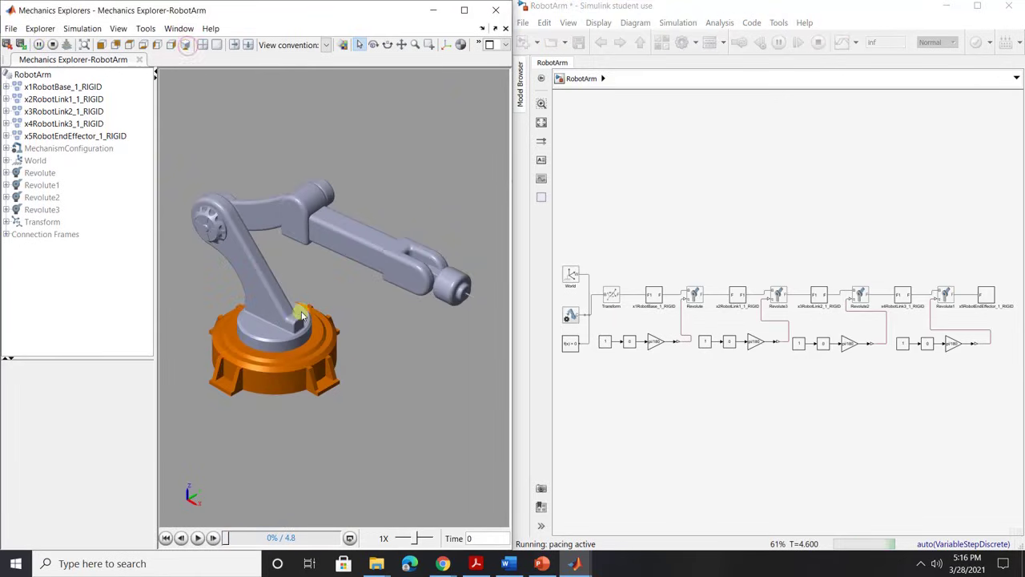
pyautogui.click(765, 397)
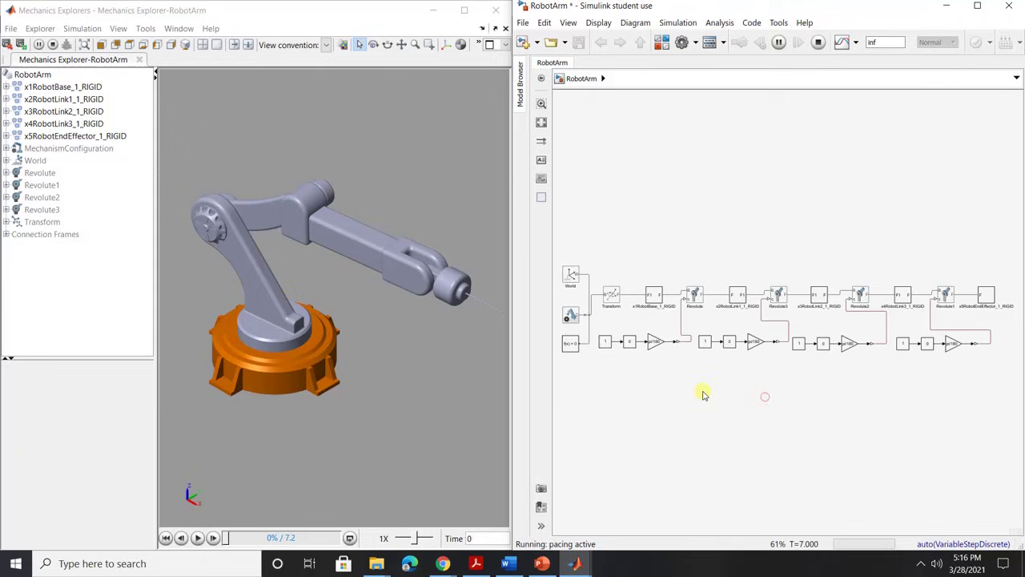
# Rotate the base joint live to 28.8 degrees, play back the motion, then return it to 0.
pyautogui.doubleClick(631, 342)
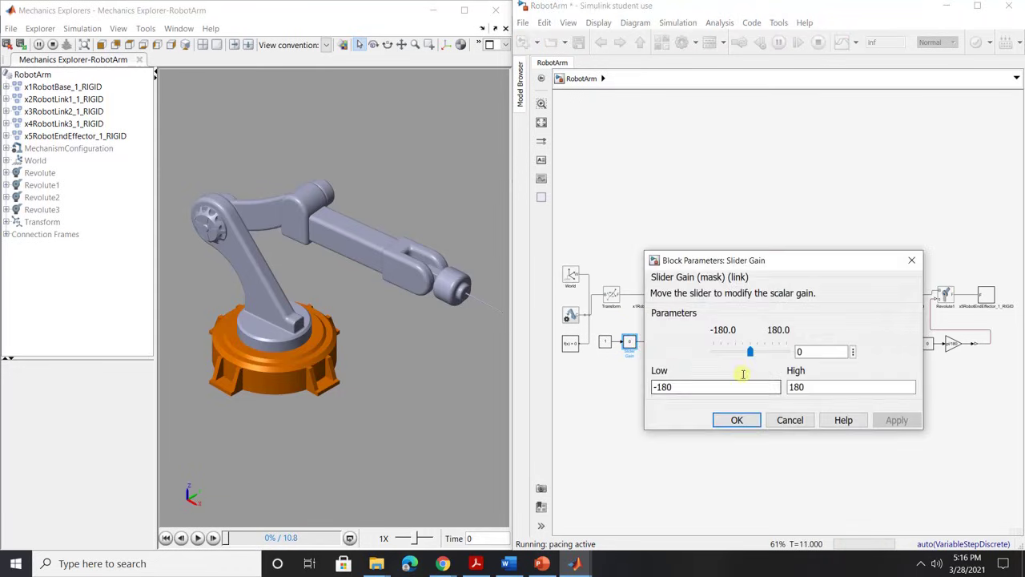
pyautogui.moveTo(750, 352); pyautogui.dragTo(755, 357)
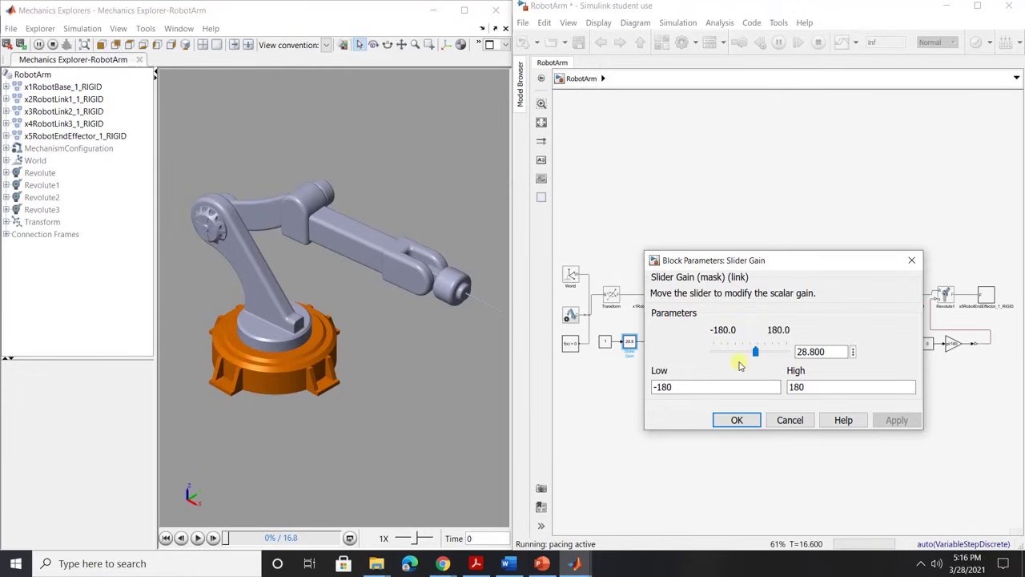
pyautogui.click(709, 386)
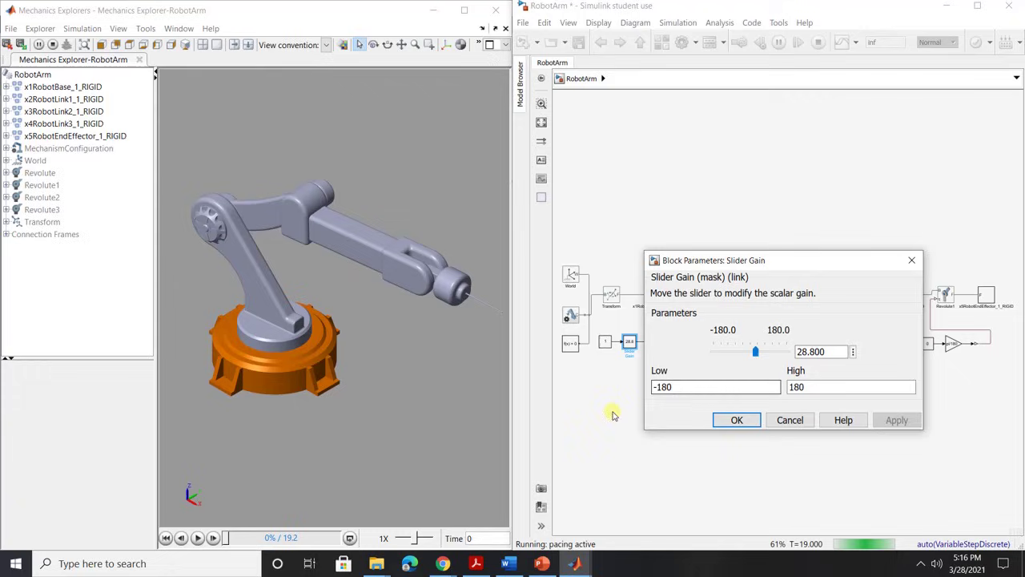
pyautogui.click(197, 538)
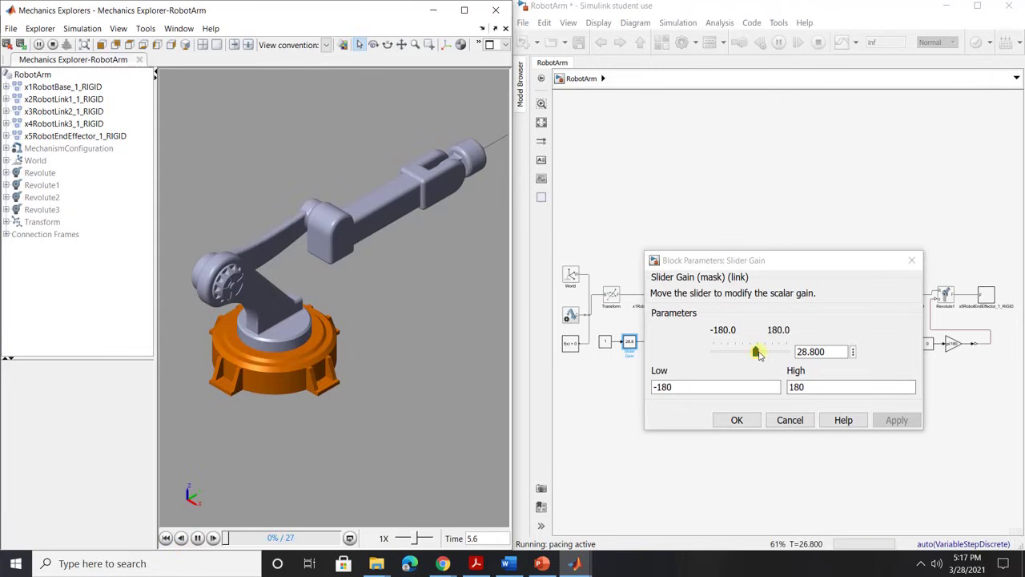
pyautogui.click(756, 351)
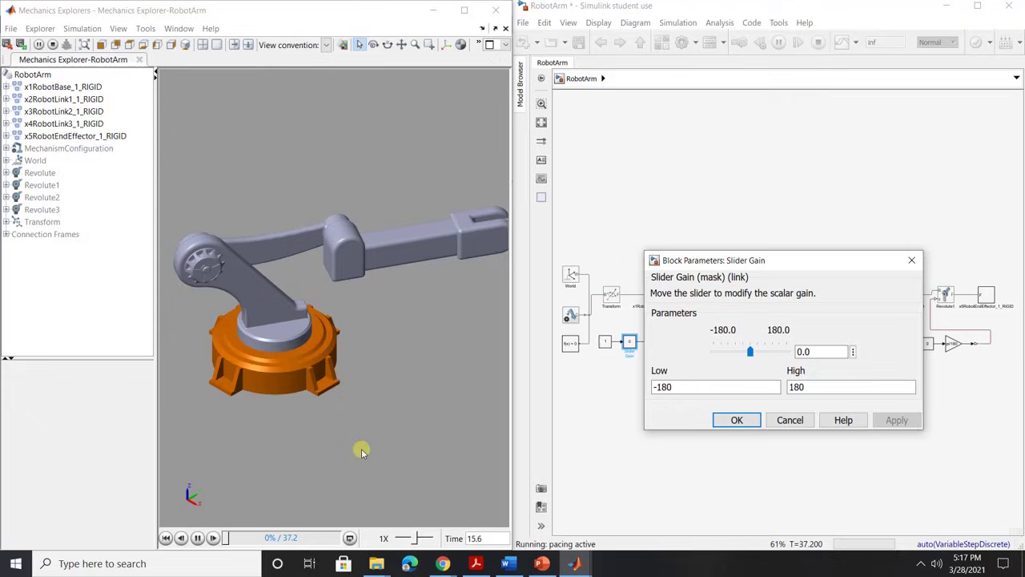
# Set playback speed to 4X, return the base gain to 0, and cancel the dialog.
pyautogui.moveTo(415, 536); pyautogui.dragTo(424, 538)
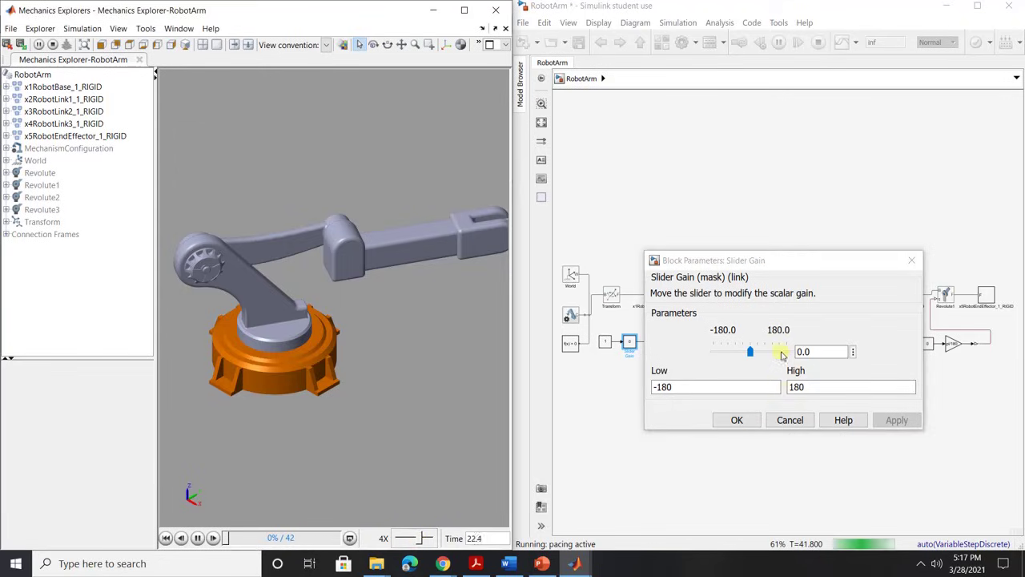
pyautogui.click(757, 352)
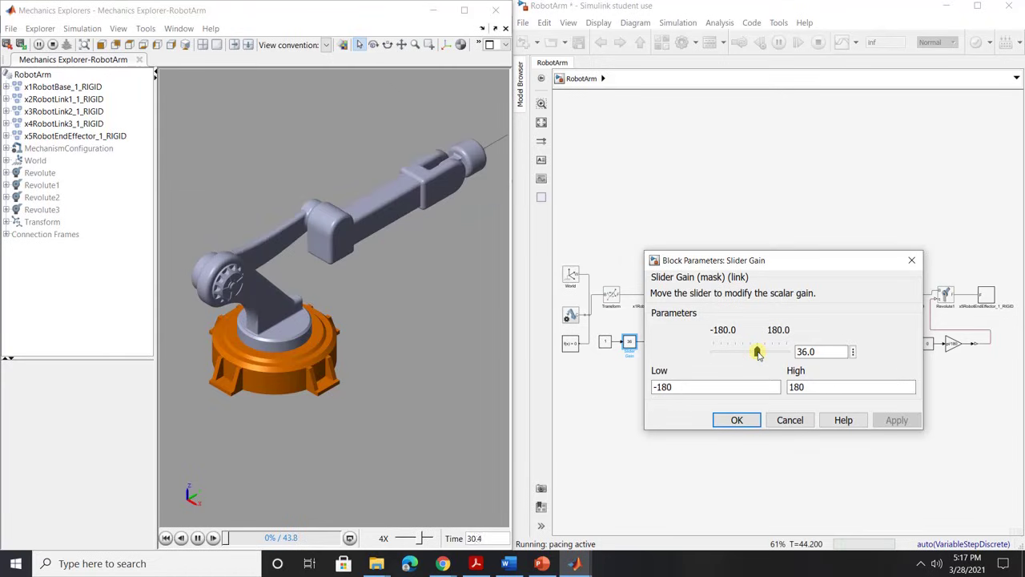
pyautogui.click(751, 353)
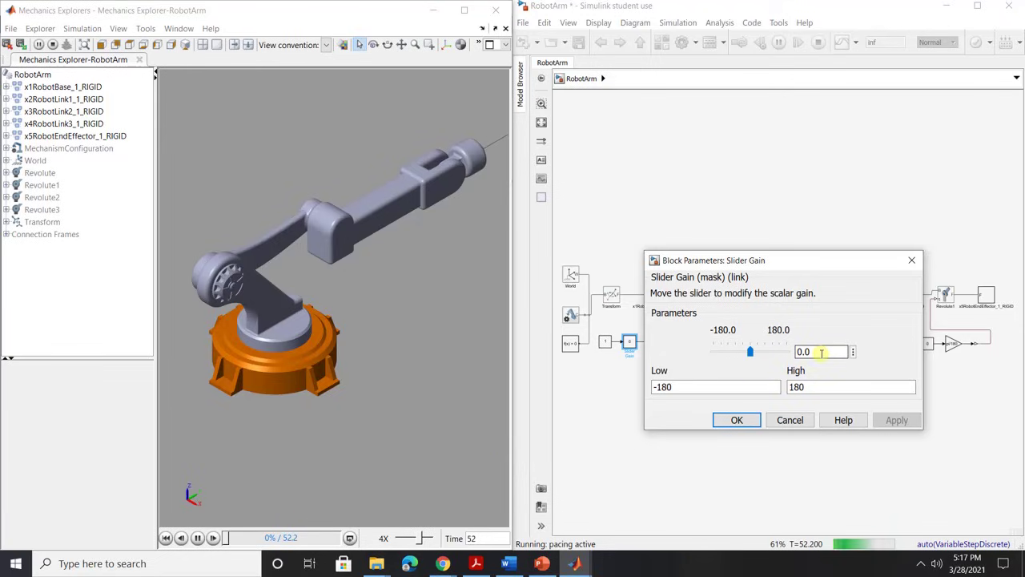
pyautogui.moveTo(857, 257); pyautogui.dragTo(838, 47)
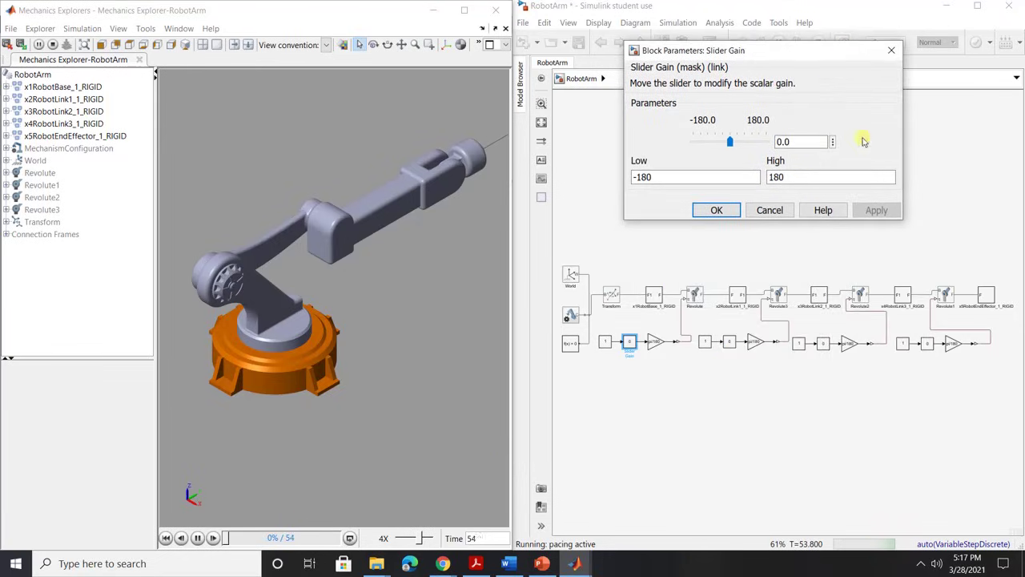
pyautogui.click(773, 210)
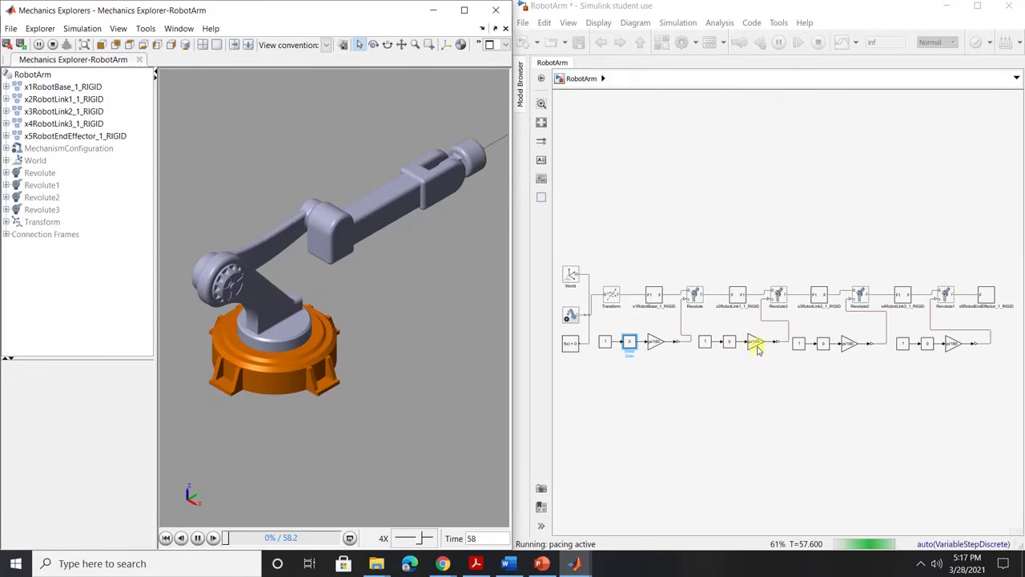
# Drag the second joint's Slider Gain1 to -18, confirm, and re-frame the arm.
pyautogui.doubleClick(730, 343)
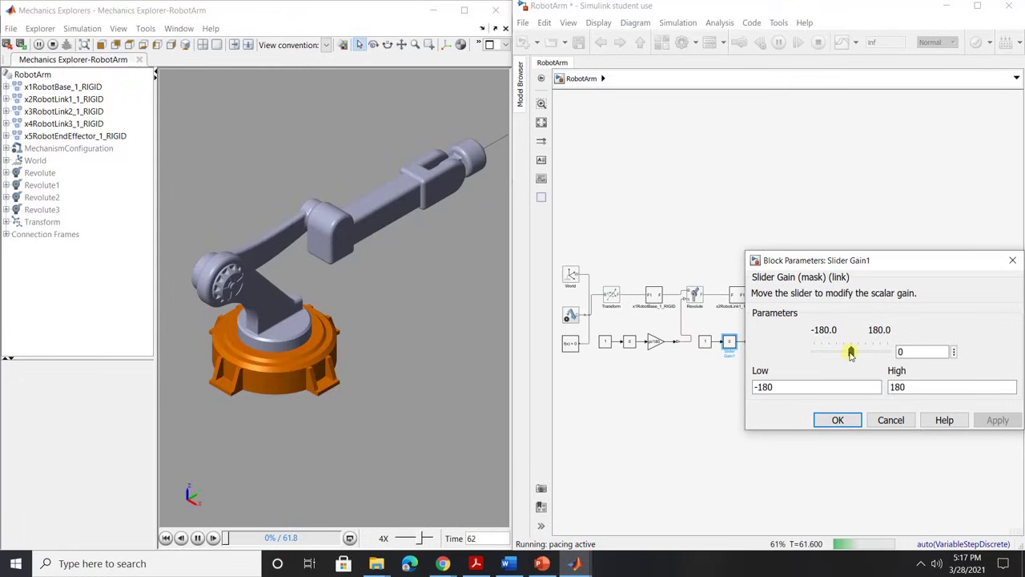
pyautogui.moveTo(851, 355); pyautogui.dragTo(848, 354)
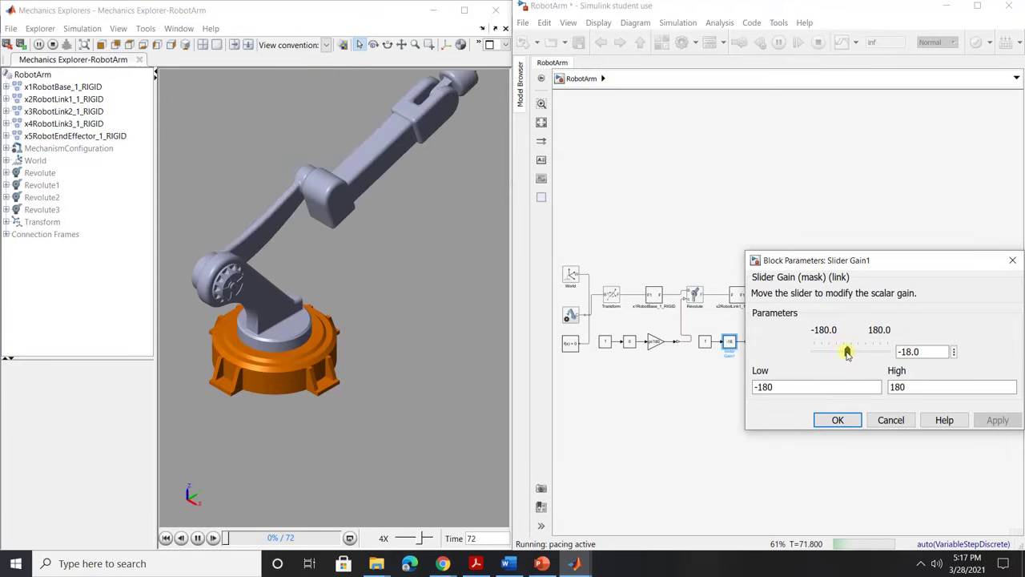
pyautogui.click(838, 420)
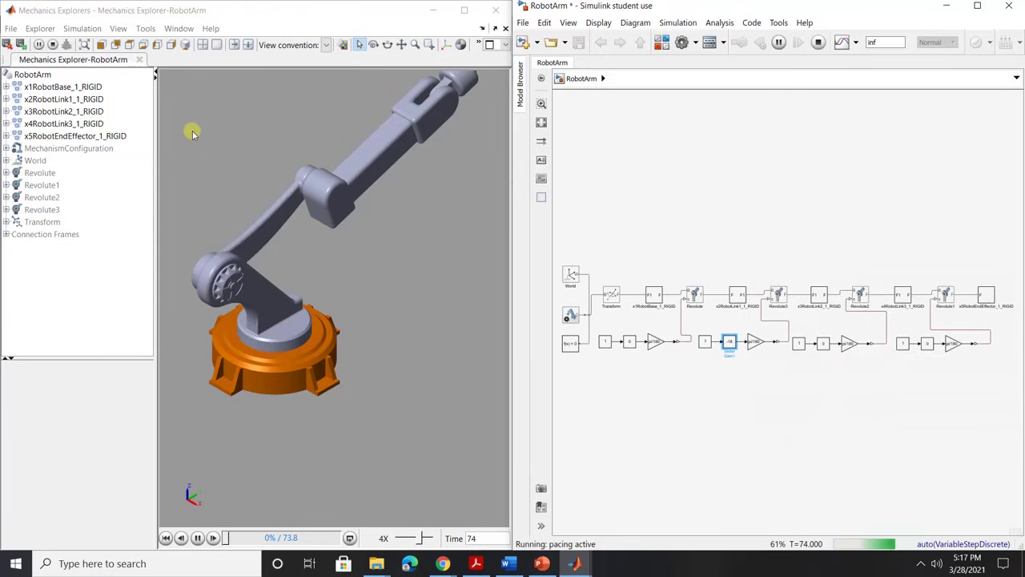
pyautogui.click(185, 44)
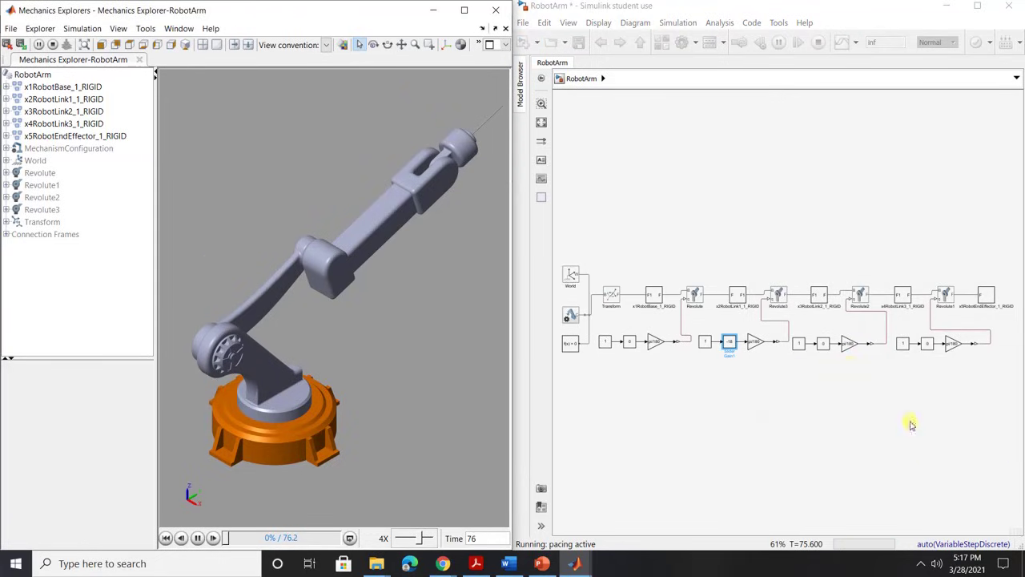
# Set the third joint's Slider Gain2 to 14.4.
pyautogui.doubleClick(823, 343)
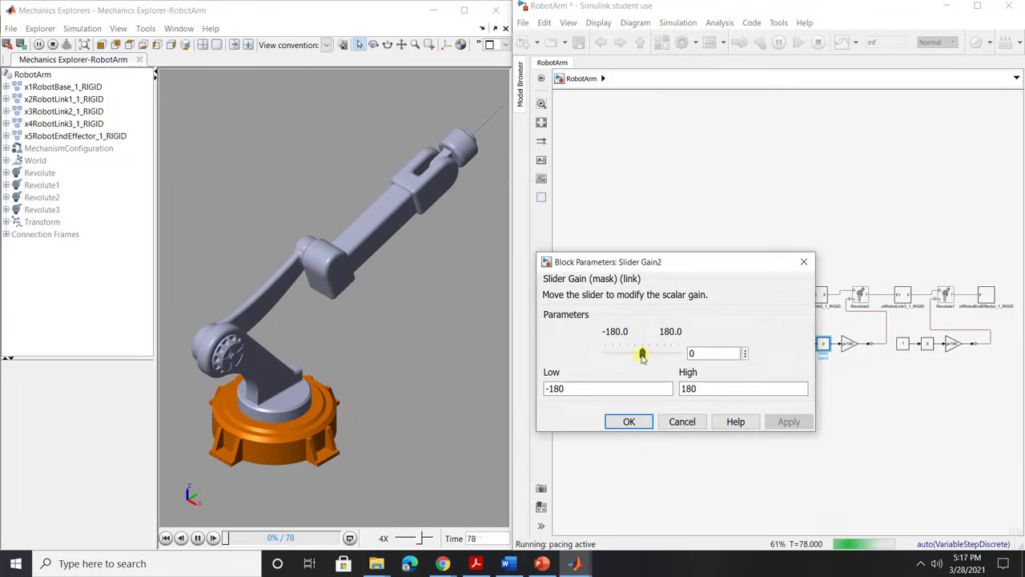
pyautogui.moveTo(643, 352); pyautogui.dragTo(646, 354)
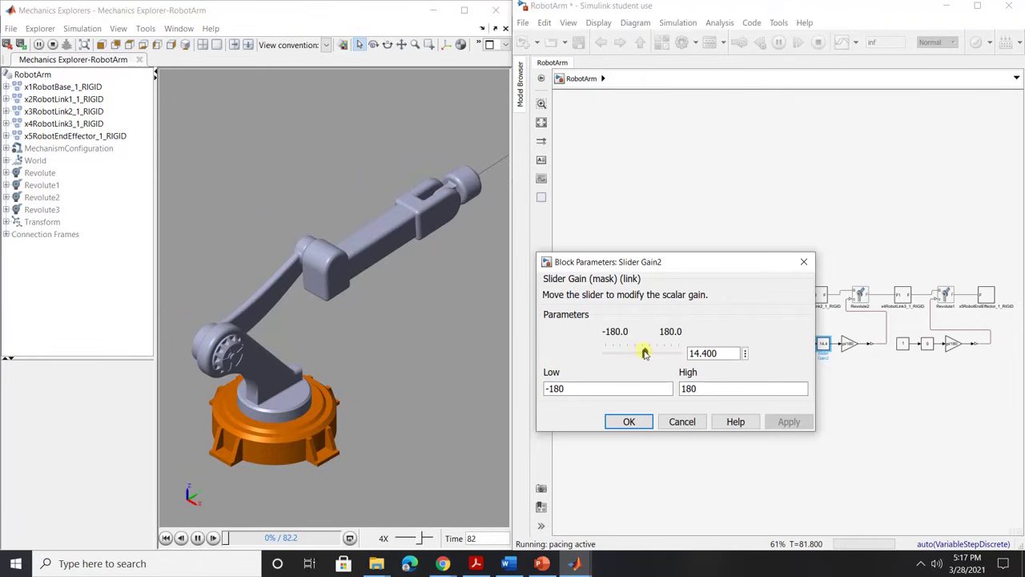
pyautogui.click(629, 421)
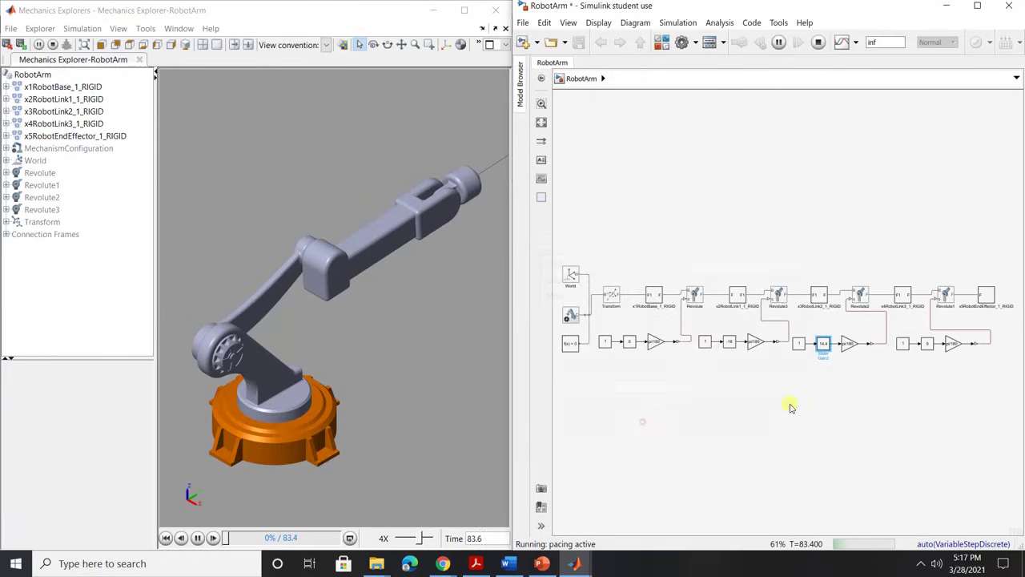
# Set the fourth joint's Slider Gain3 to -10.8.
pyautogui.doubleClick(927, 343)
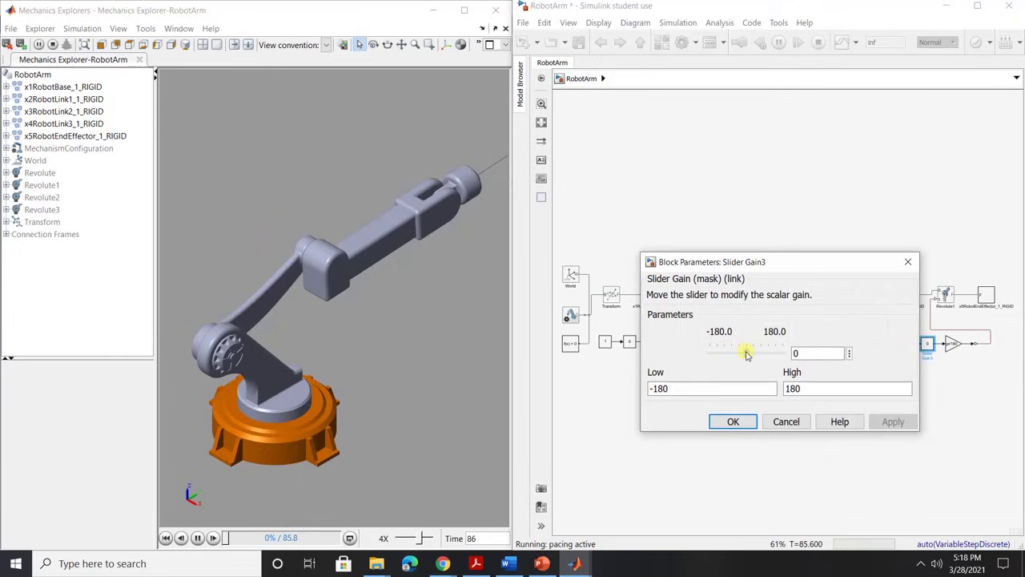
pyautogui.moveTo(745, 350); pyautogui.dragTo(744, 352)
pyautogui.click(733, 422)
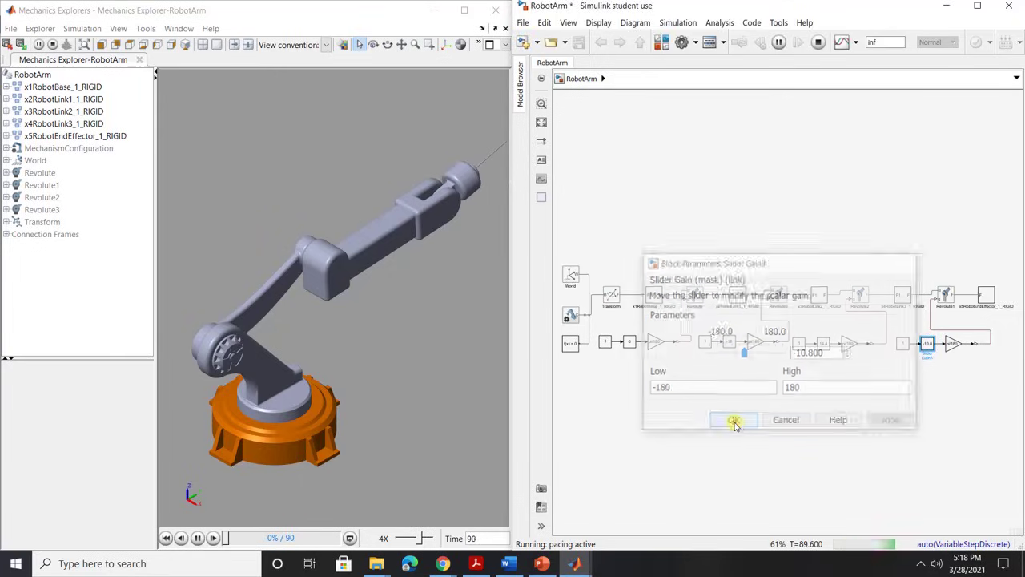